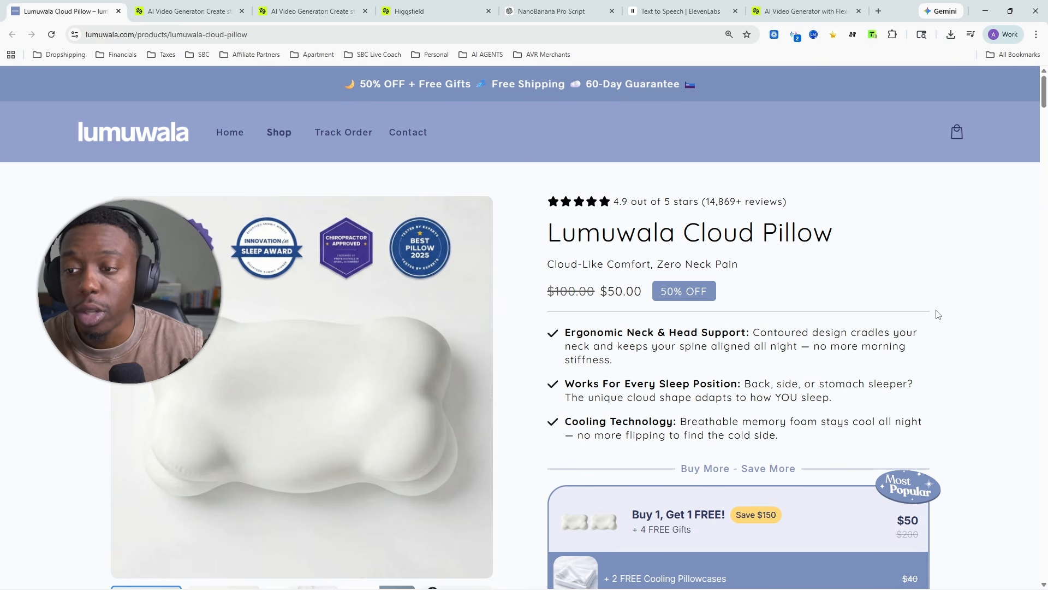
Step: Review the Lumuwala Cloud Pillow product page, from the bundle offers down to the customer videos and press logos
scroll(873, 321, down, 5)
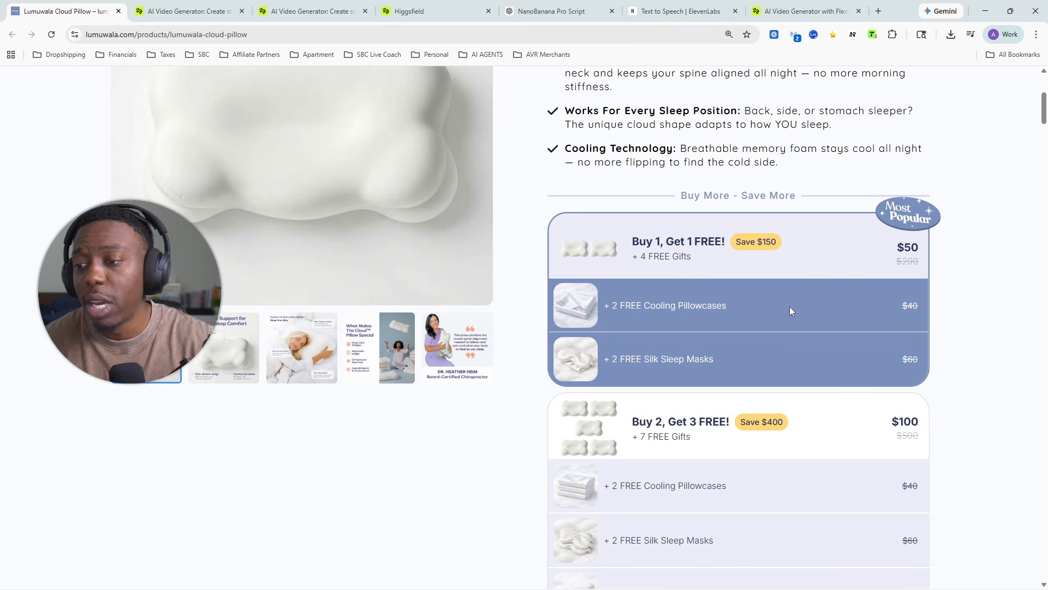
scroll(792, 305, up, 5)
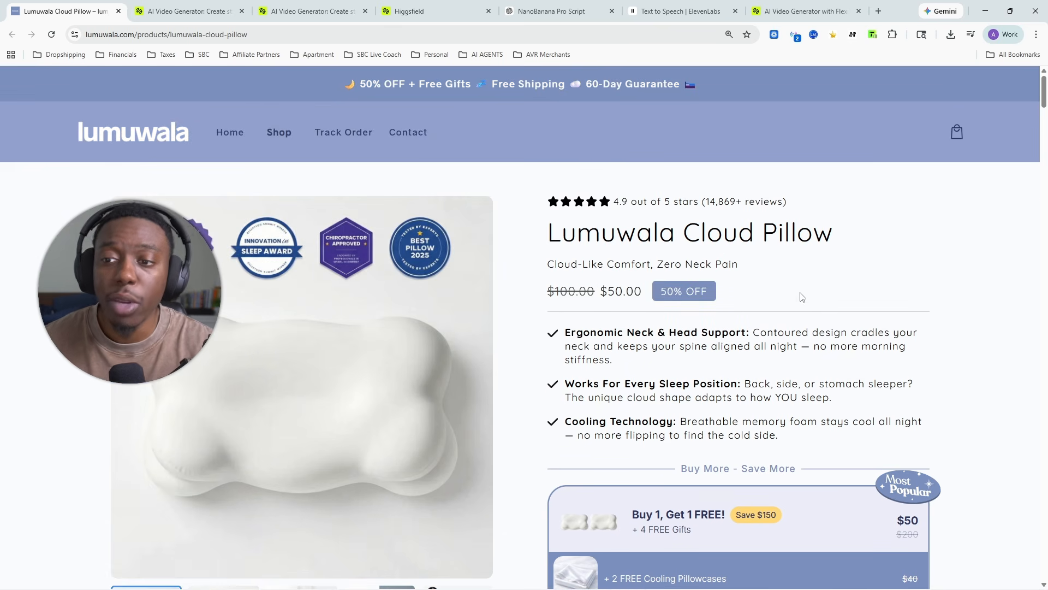
scroll(811, 305, down, 10)
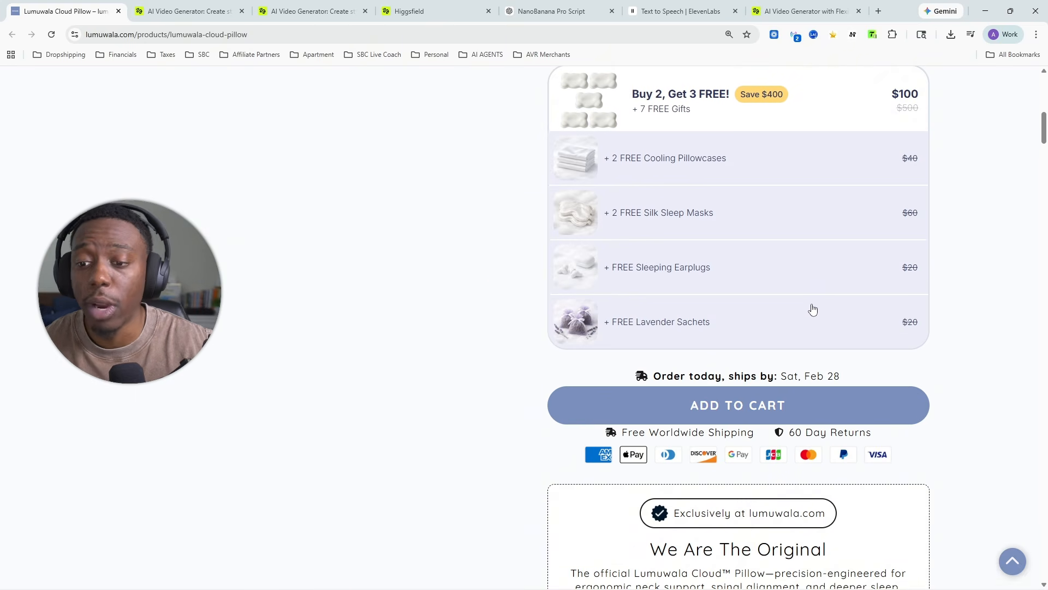
scroll(813, 310, down, 9)
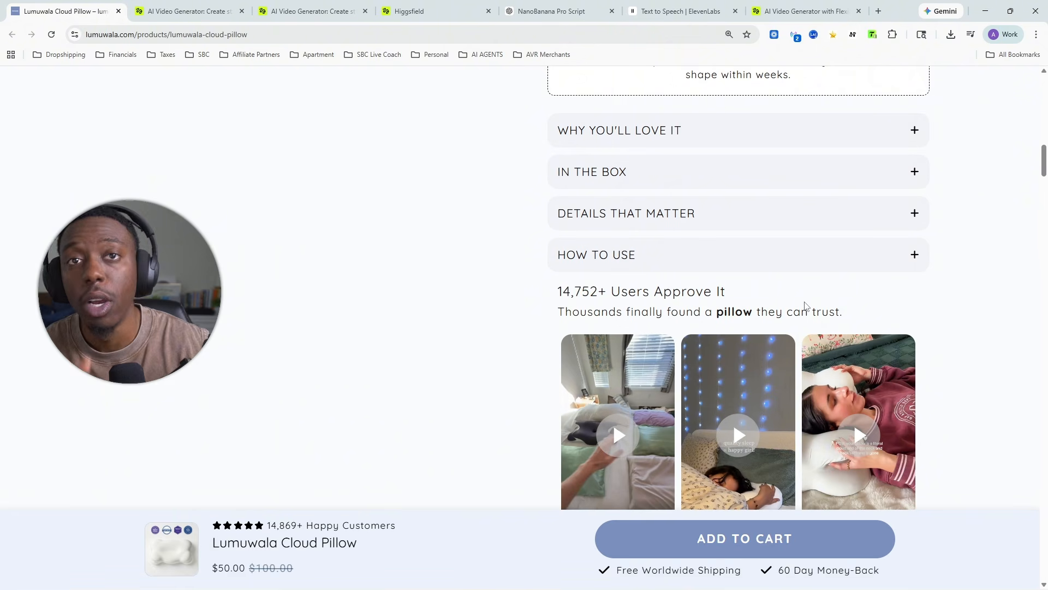
scroll(699, 274, down, 1)
scroll(699, 274, down, 5)
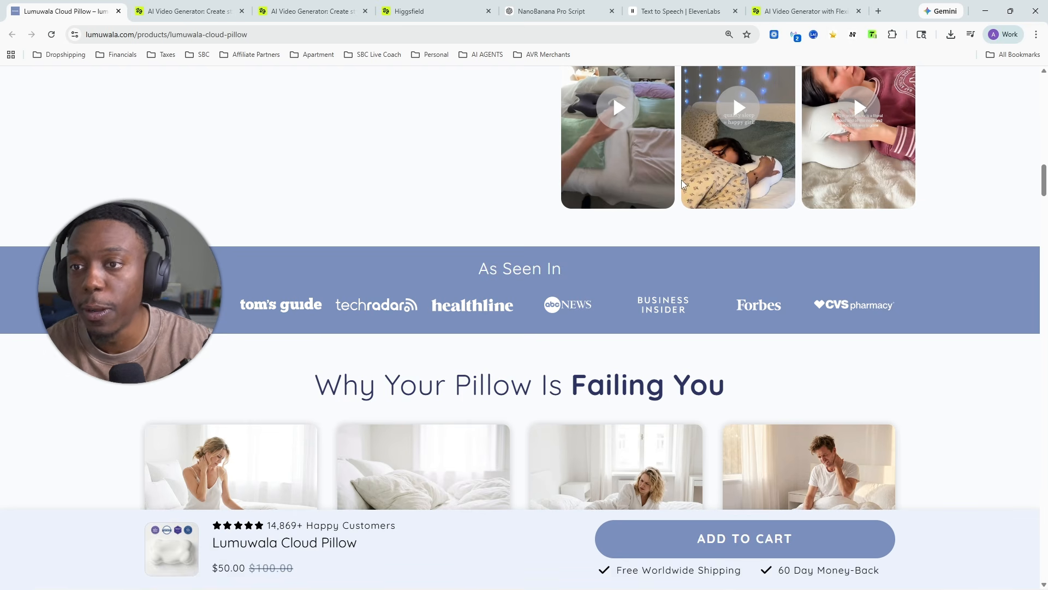
Step: Compare the video and image allowances of the Higgsfield pricing plans and check which plan the account is on
click(802, 11)
scroll(764, 349, up, 6)
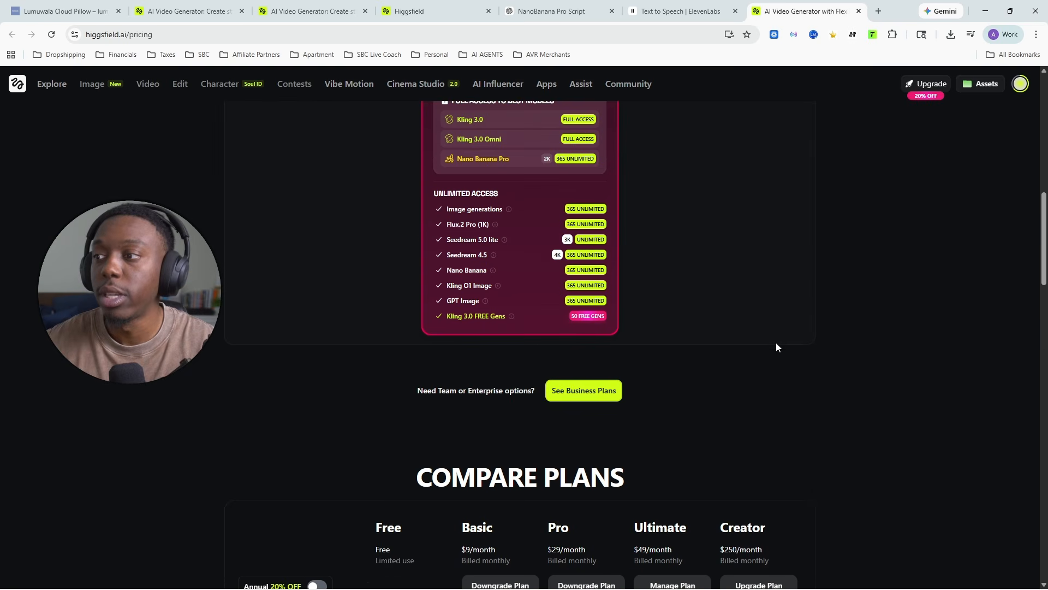
scroll(777, 346, down, 4)
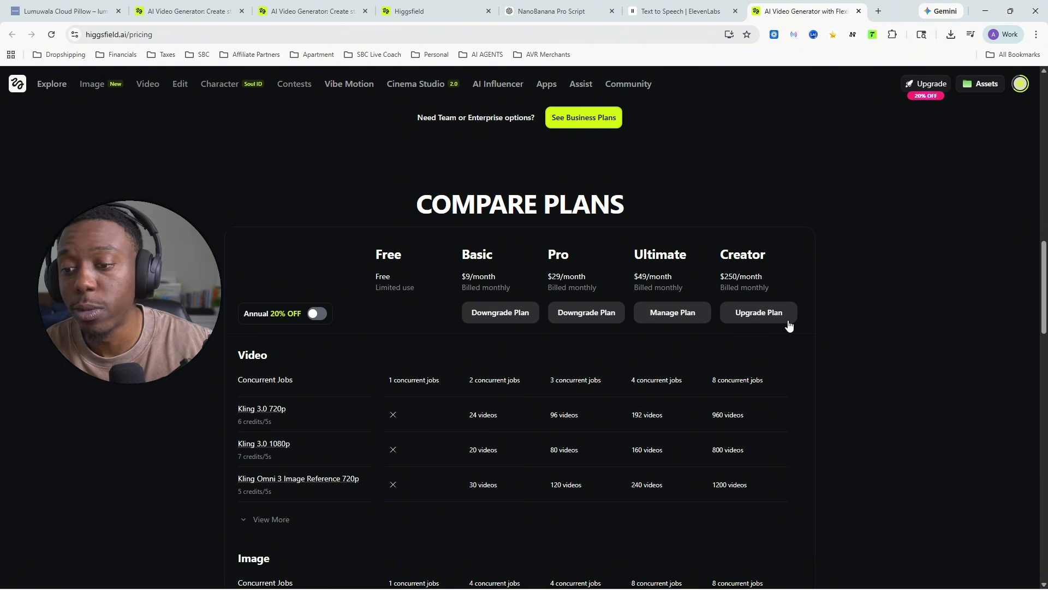
scroll(788, 328, down, 3)
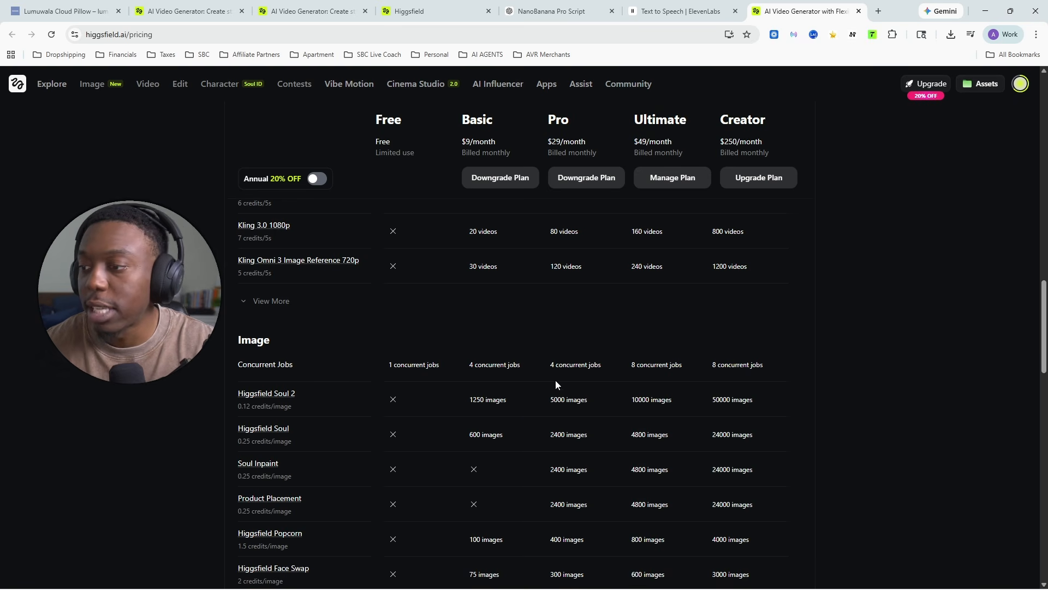
scroll(578, 372, down, 3)
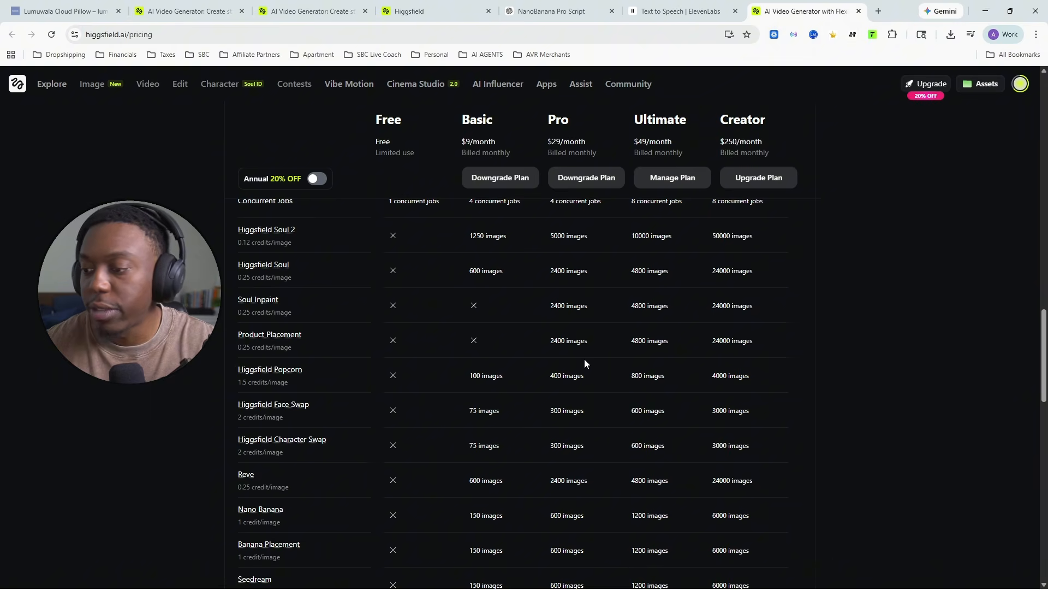
scroll(584, 363, down, 3)
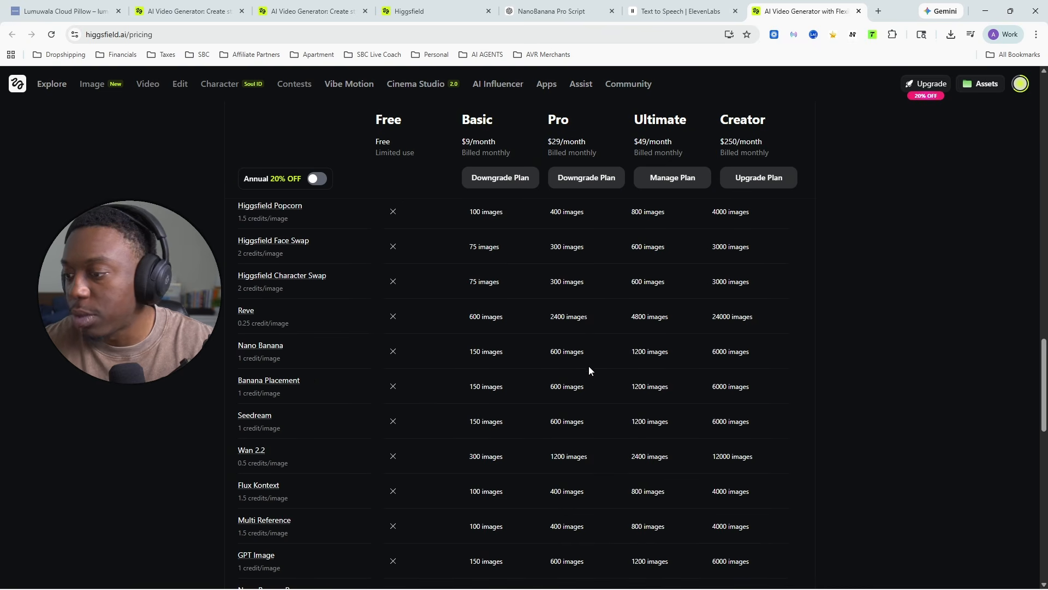
scroll(593, 369, down, 3)
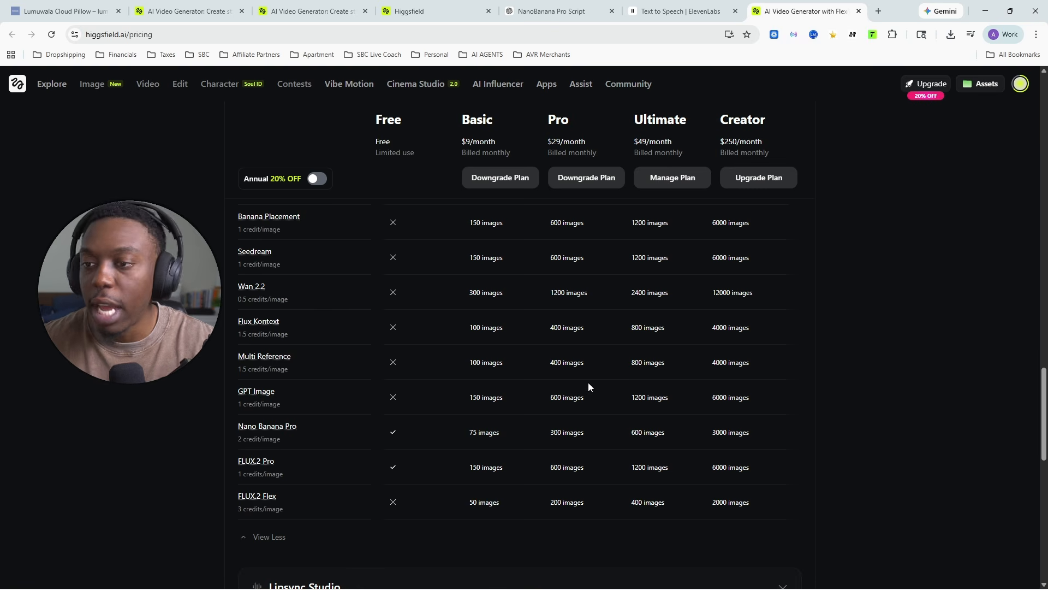
scroll(677, 391, up, 3)
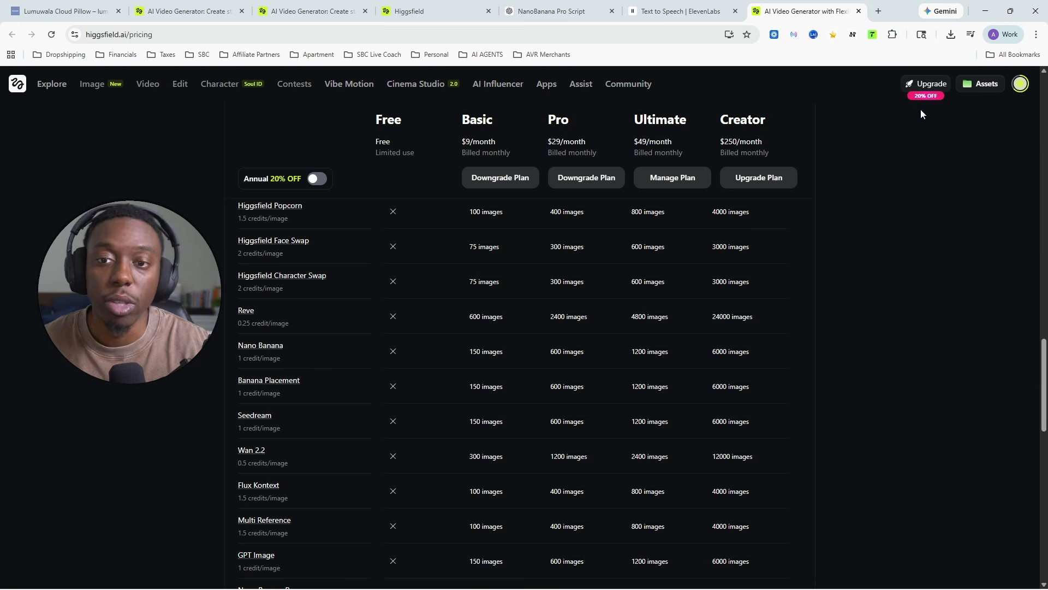
click(1020, 83)
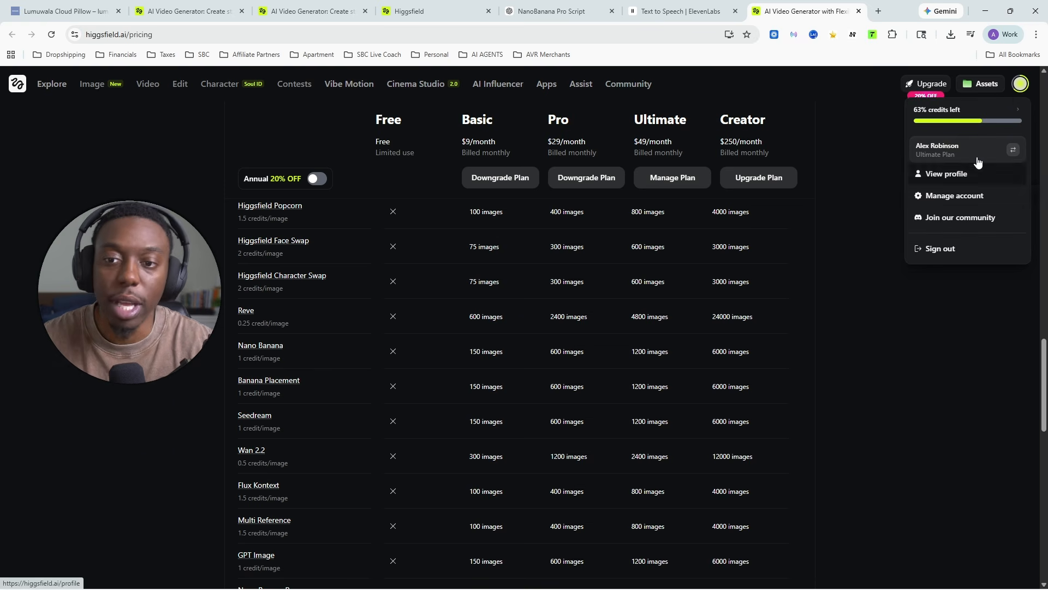
Step: Revisit the pillow product page, then view the straight-on generated pillow image from the Higgsfield image history at full size
key(ctrl+1)
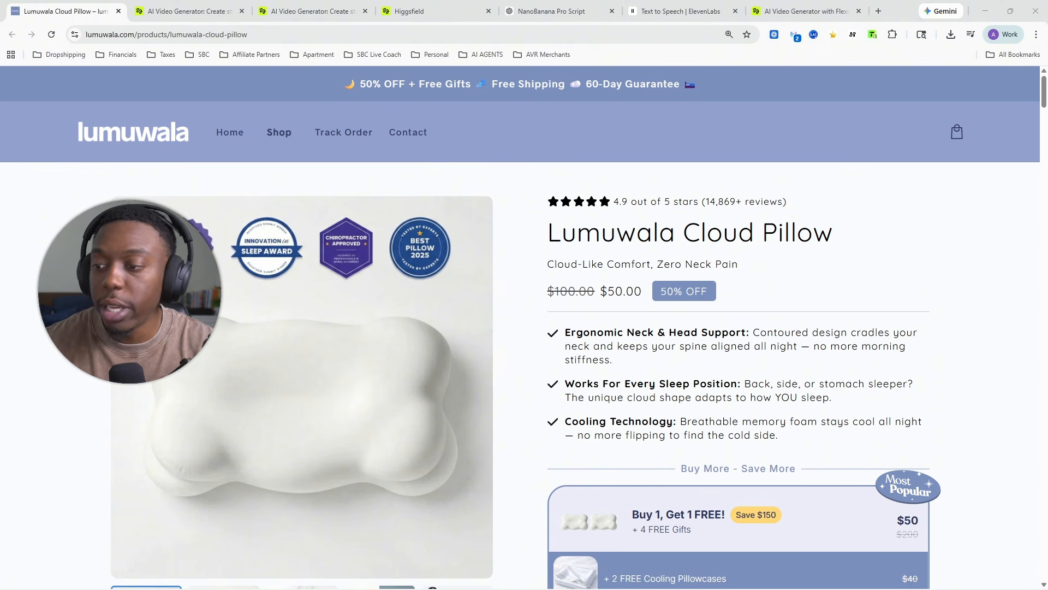
scroll(301, 327, down, 2)
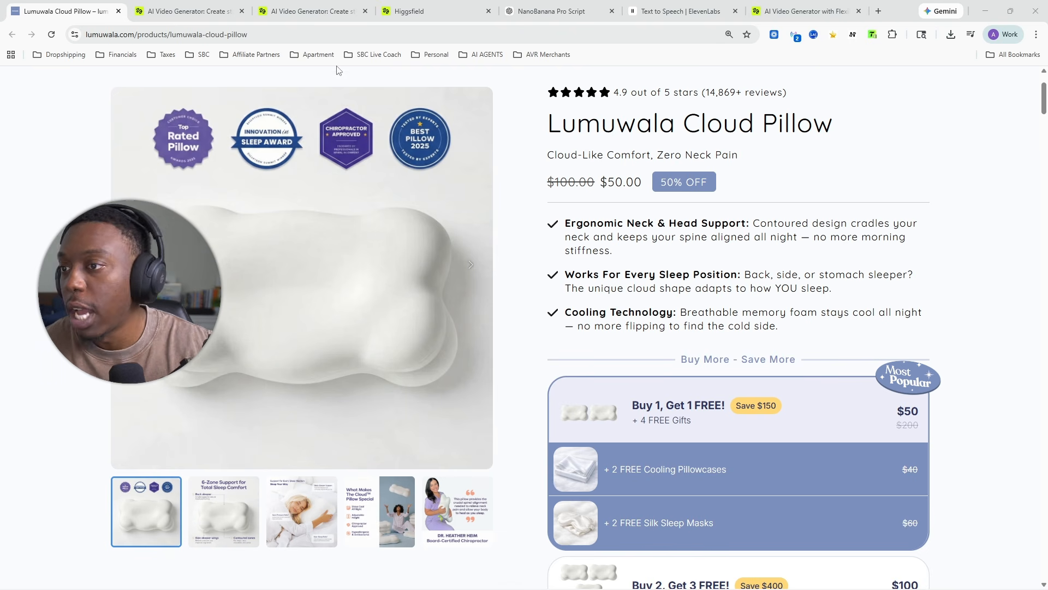
click(441, 6)
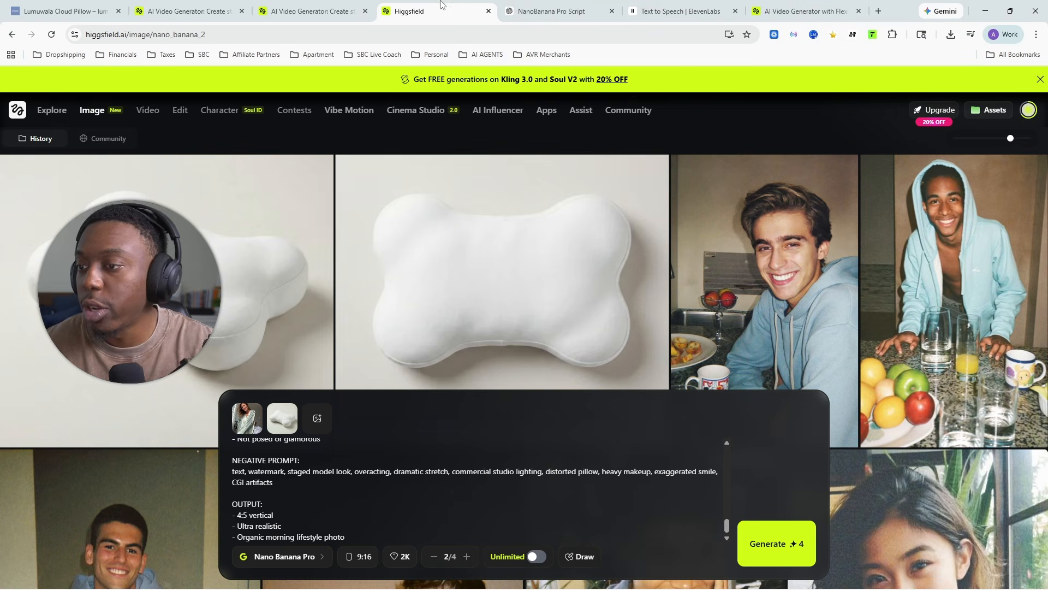
mouse_move(97, 118)
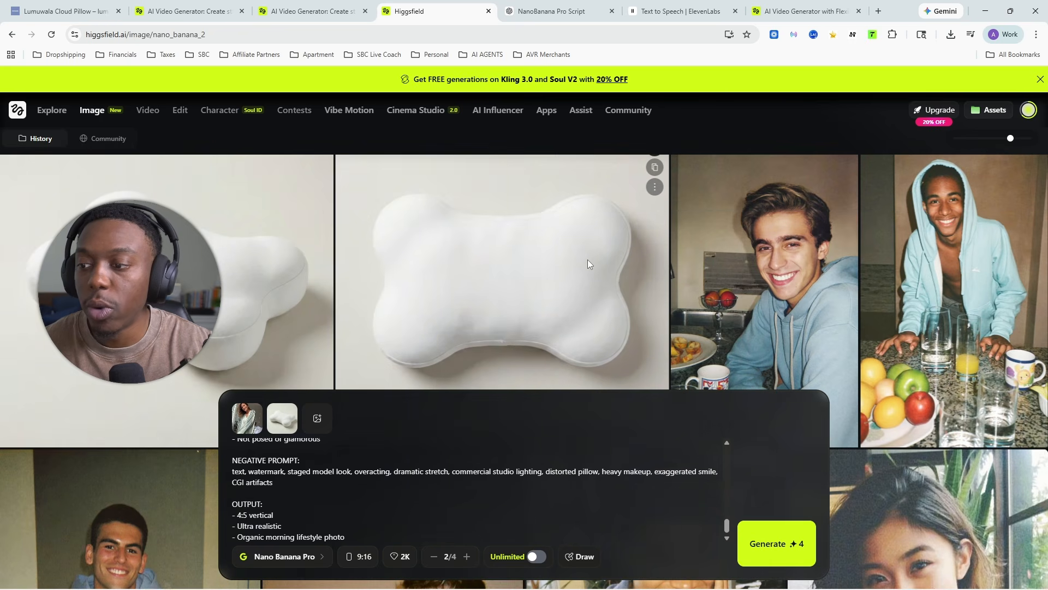
click(588, 260)
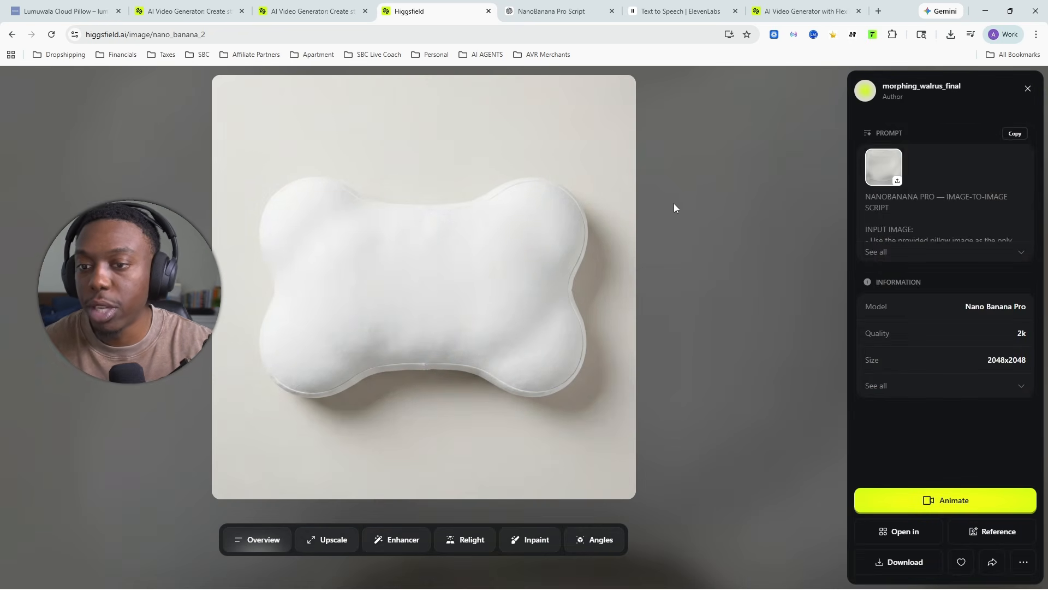
click(670, 202)
Step: Clear the old prompt text and remove both reference images from the Higgsfield image generator
click(292, 552)
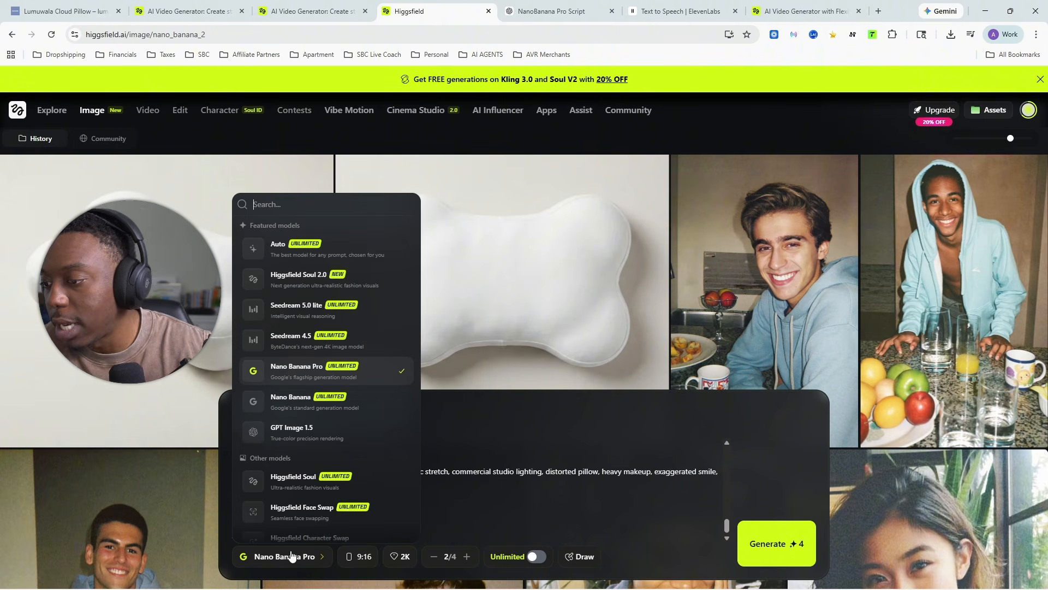
click(492, 497)
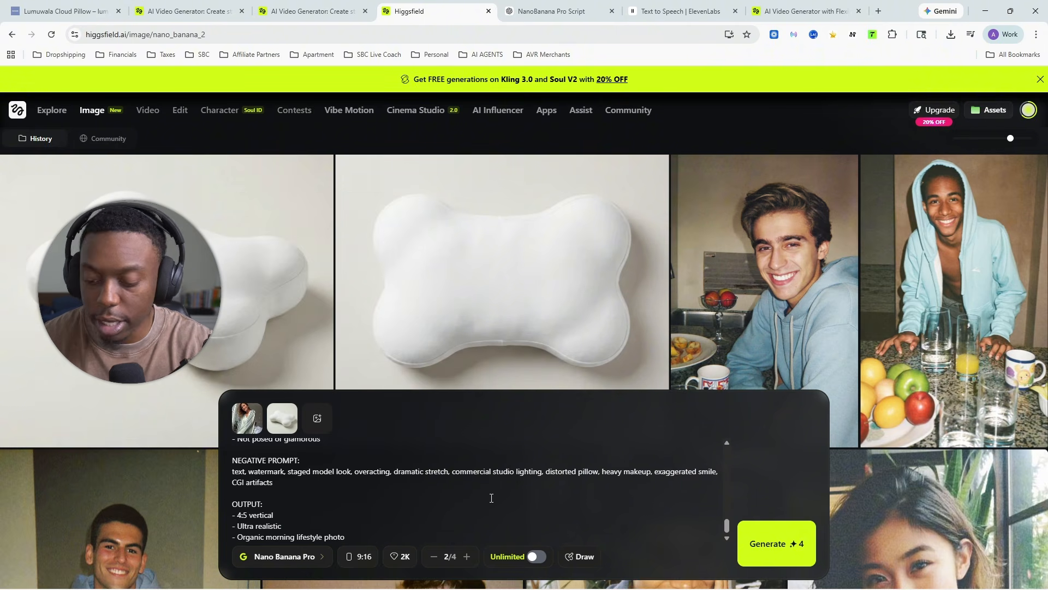
key(ctrl+a)
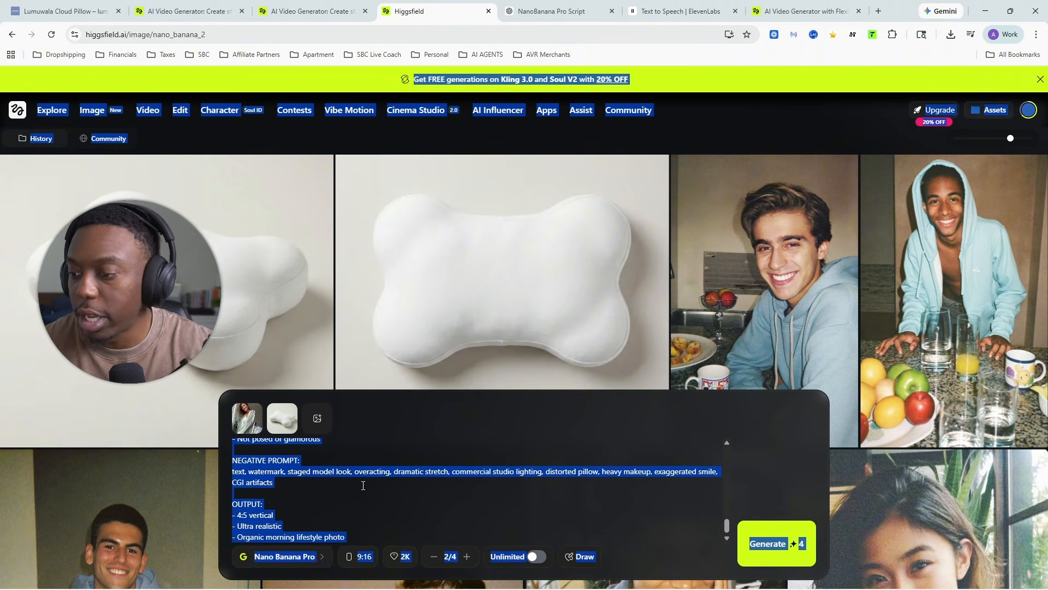
click(362, 485)
key(ctrl+a)
key(BackSpace)
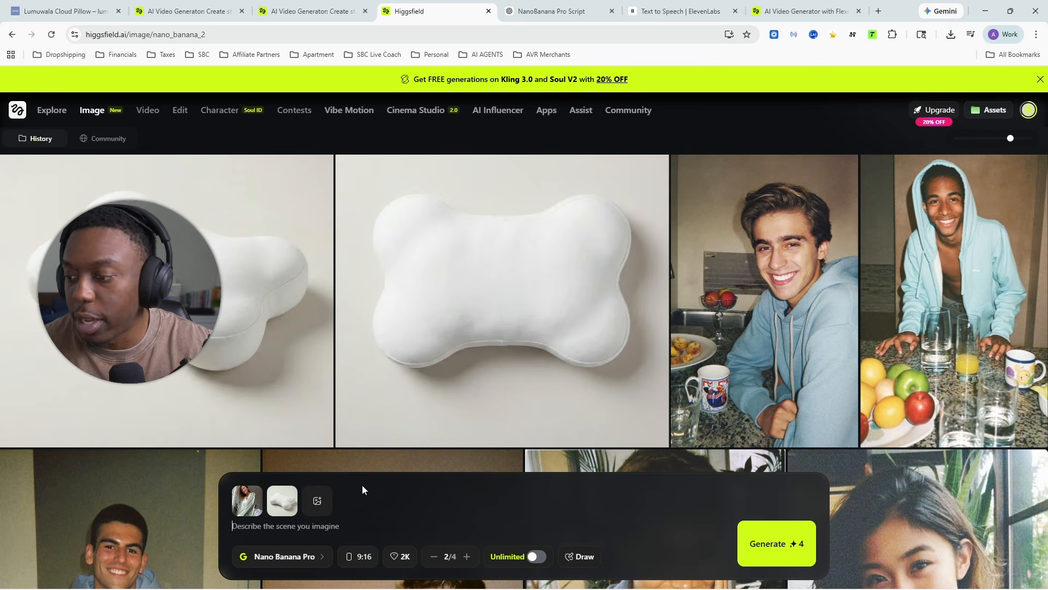
click(258, 488)
click(258, 489)
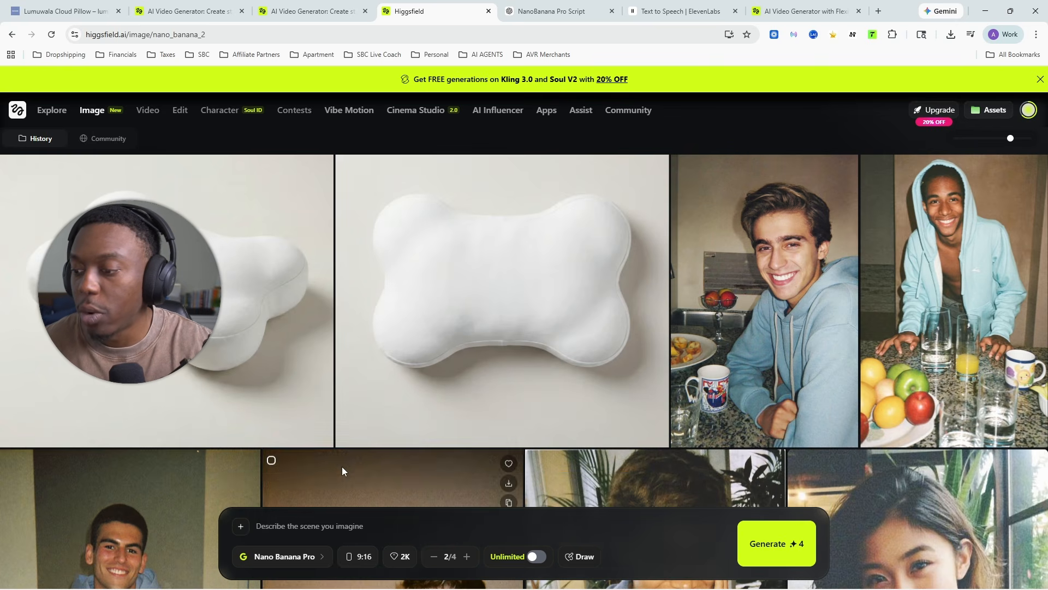
Step: Keep Nano Banana Pro as the image model and set the aspect ratio to 1:1
mouse_move(477, 278)
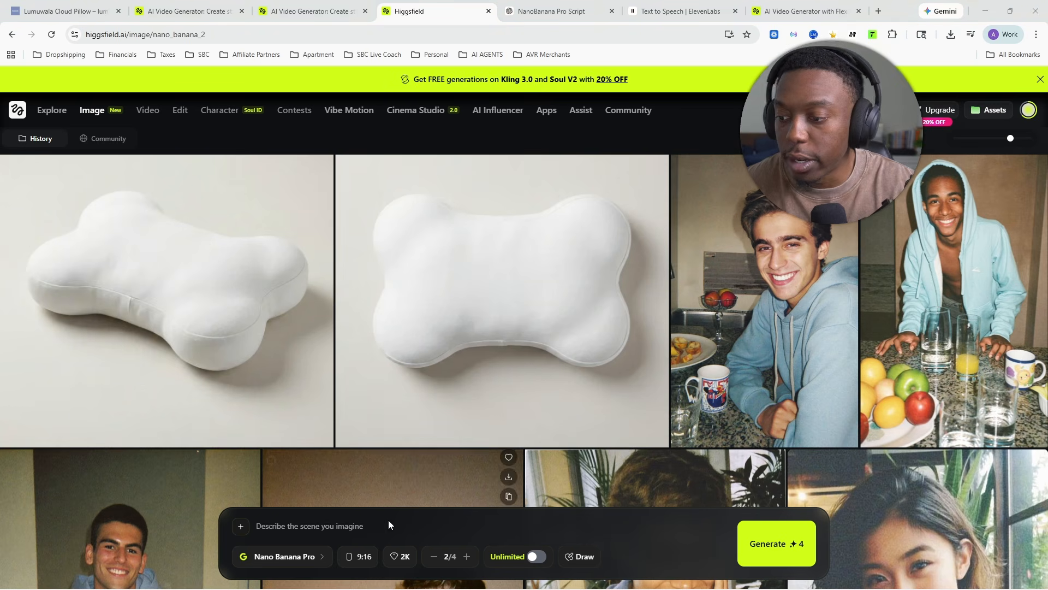
click(309, 556)
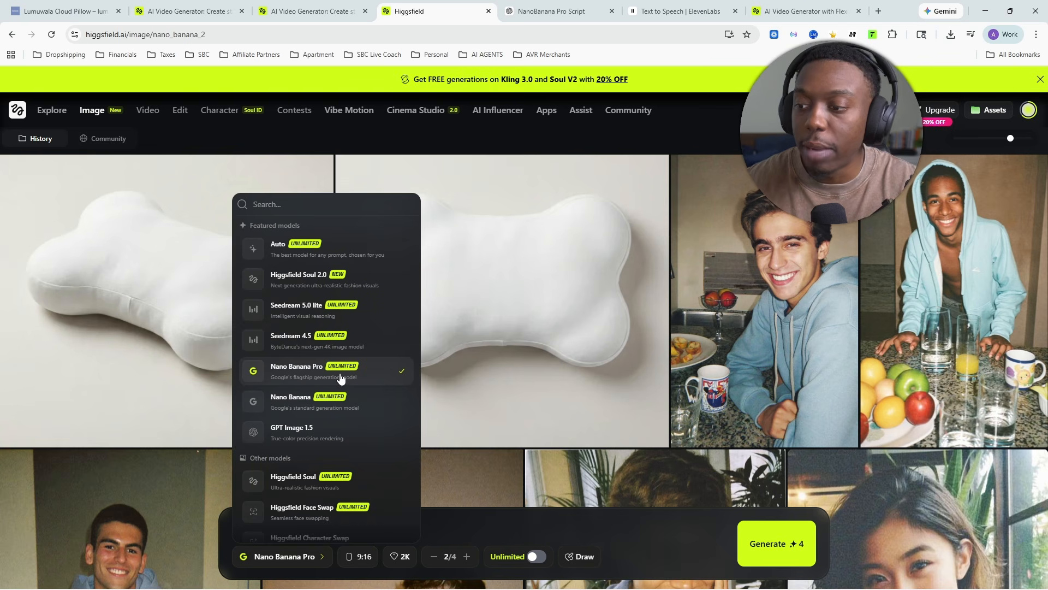
click(458, 534)
click(360, 557)
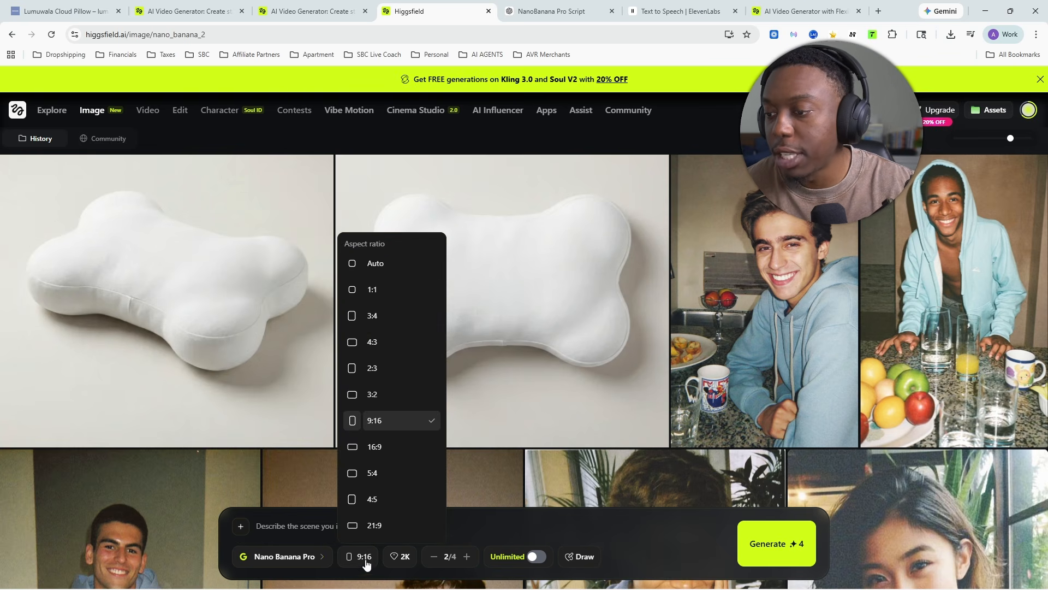
click(396, 293)
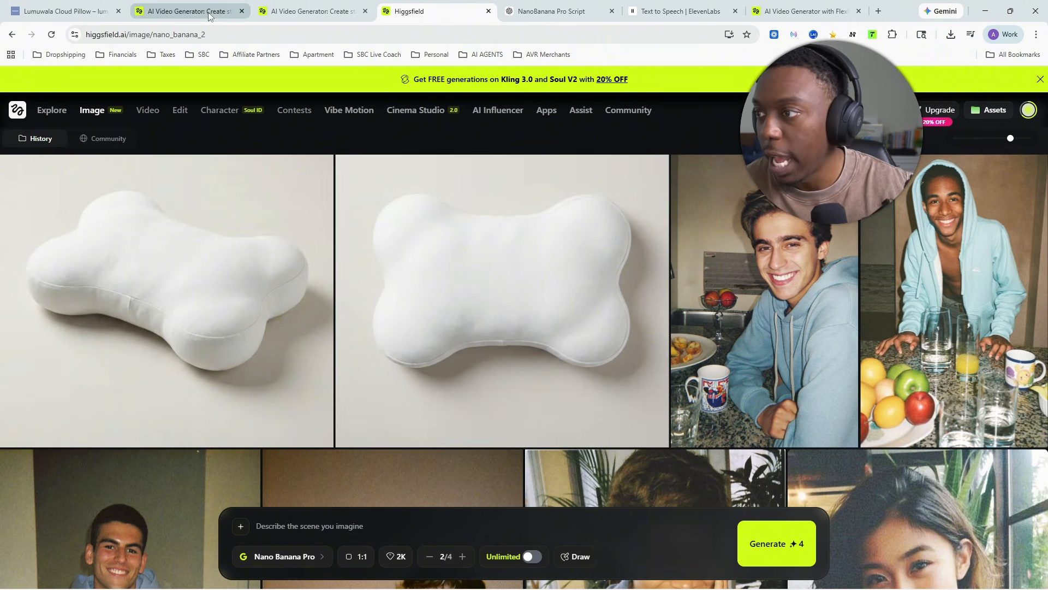
Step: Compare the store's original pillow photo with the two generated studio pillow images in the Higgsfield history
click(54, 10)
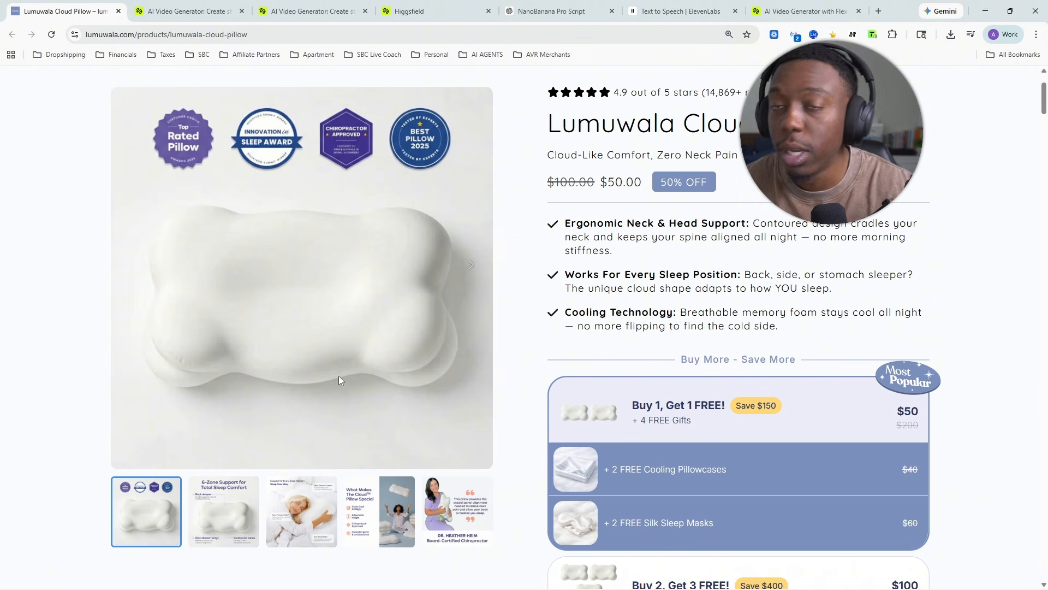
click(410, 11)
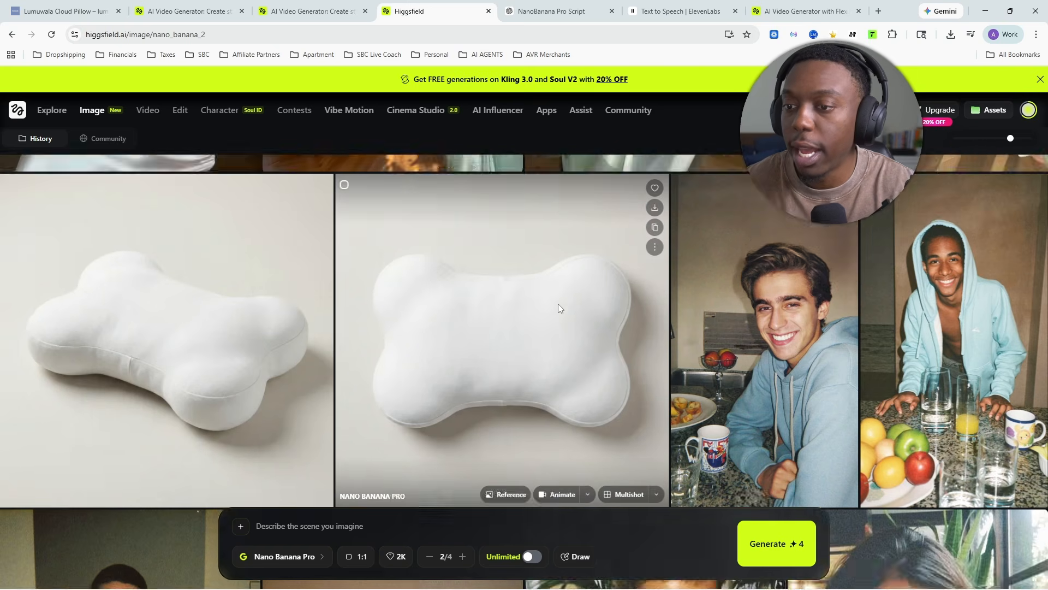
click(558, 306)
click(159, 285)
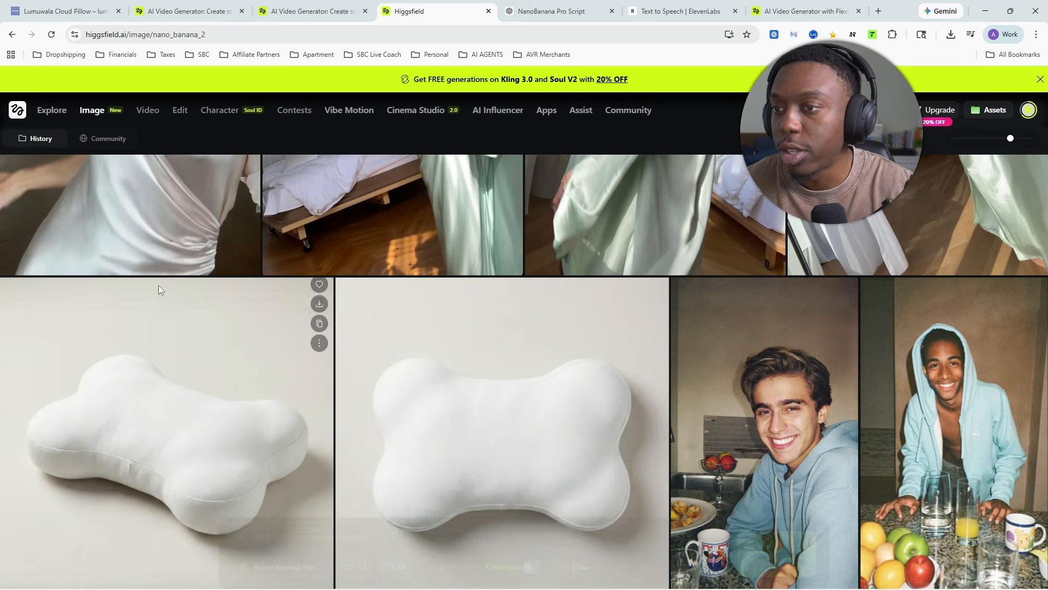
scroll(497, 363, down, 2)
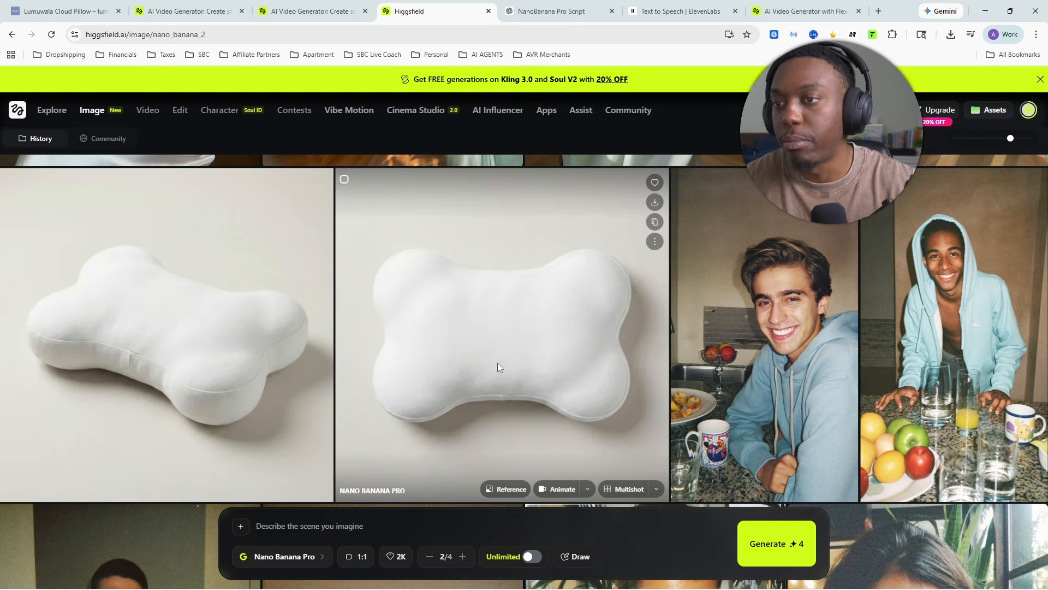
Step: Switch to the ChatGPT NanoBanana Pro Script chat and read the first request and script for a plain-background pillow photo shoot
key(ctrl+Tab)
scroll(659, 287, up, 15)
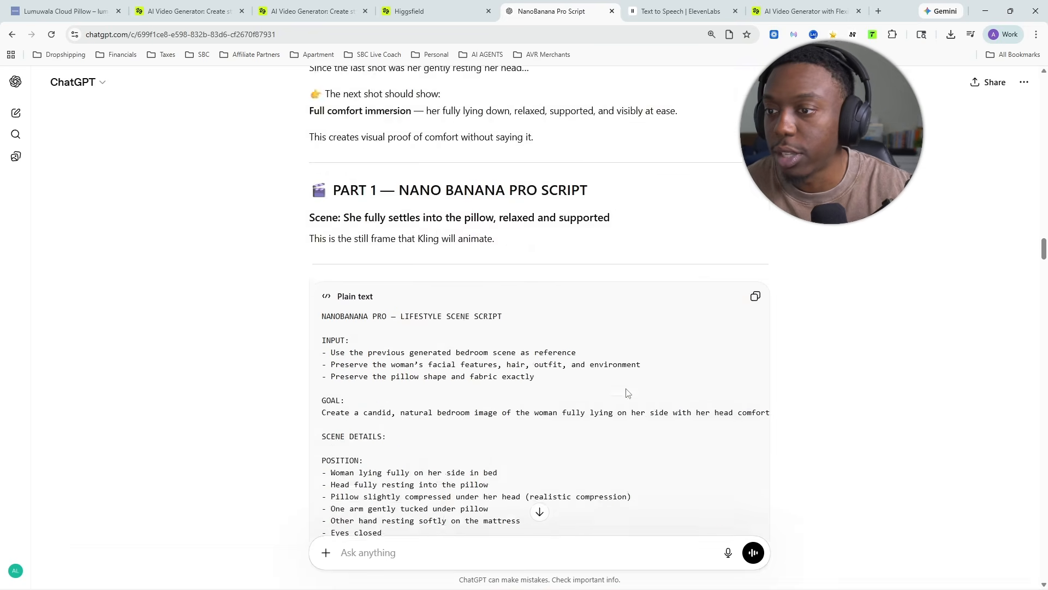
scroll(659, 286, up, 5)
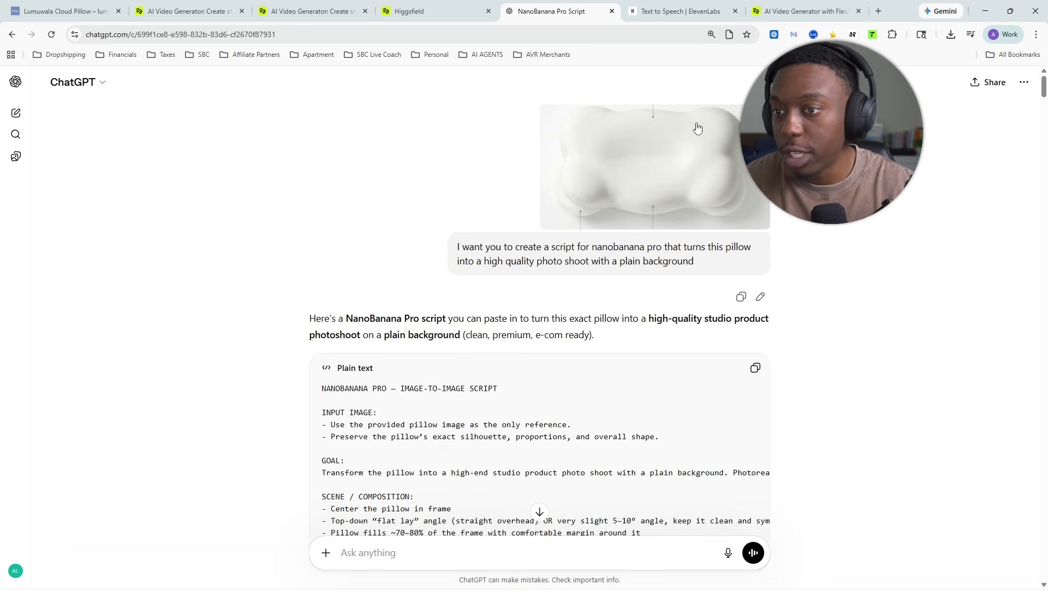
drag(468, 261, 703, 262)
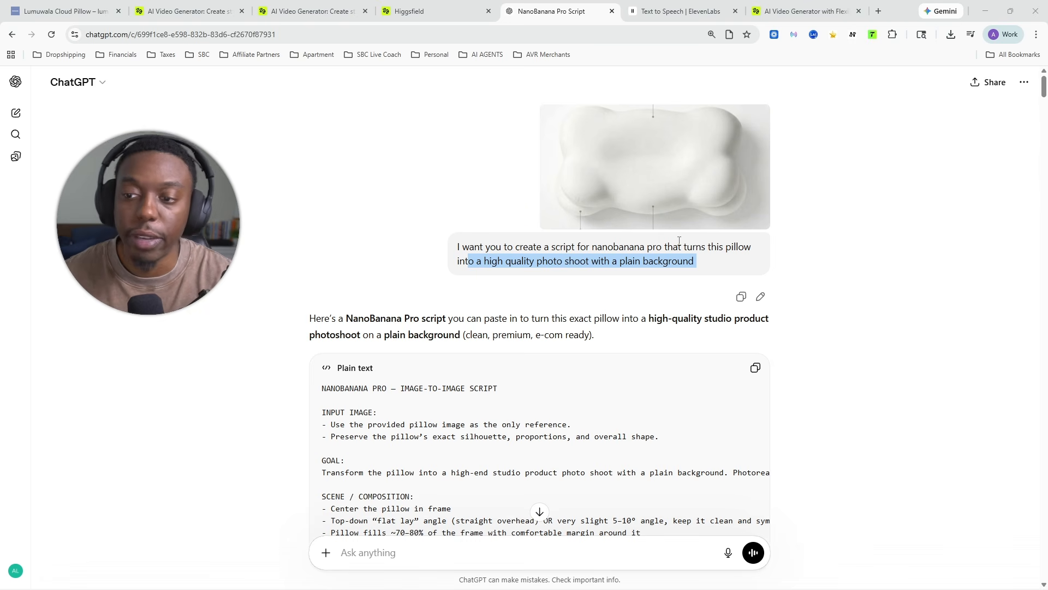
scroll(668, 241, down, 10)
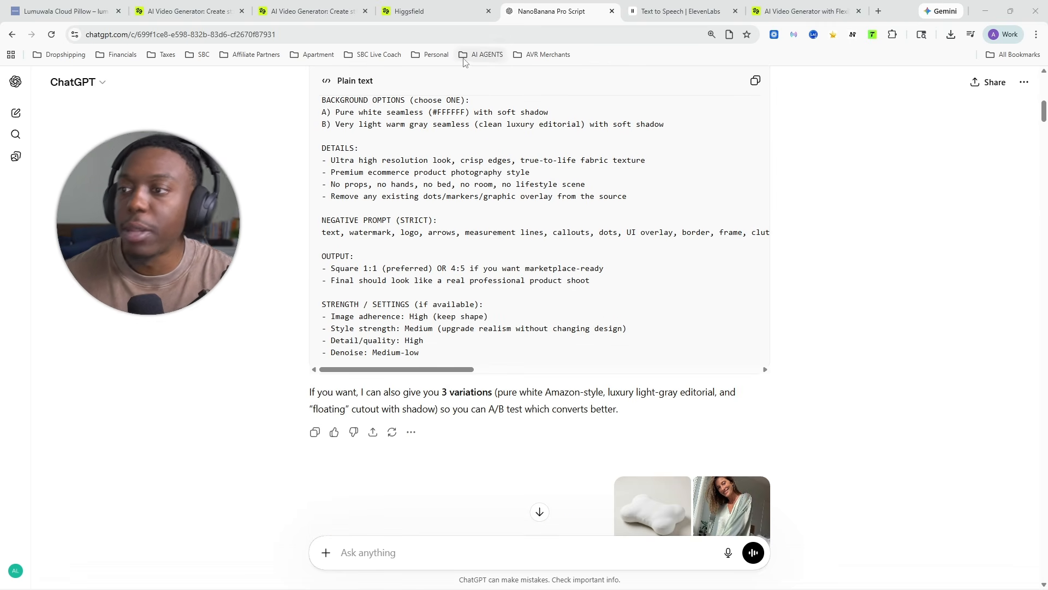
Step: Check the plain-background photo shoot request and script in the ChatGPT chat against the studio pillow images in Higgsfield
click(426, 10)
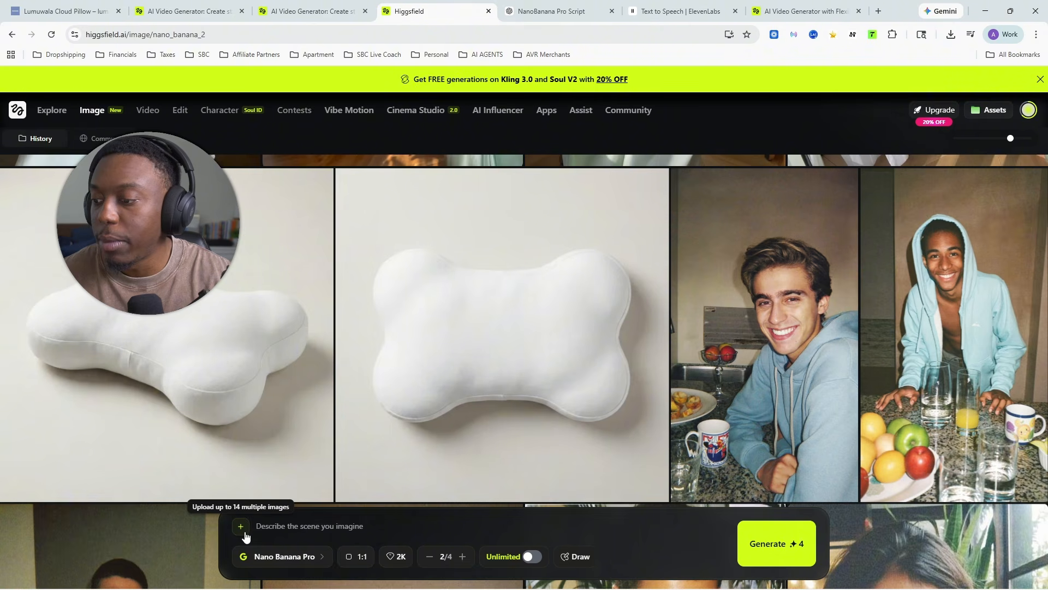
click(553, 11)
scroll(699, 188, up, 10)
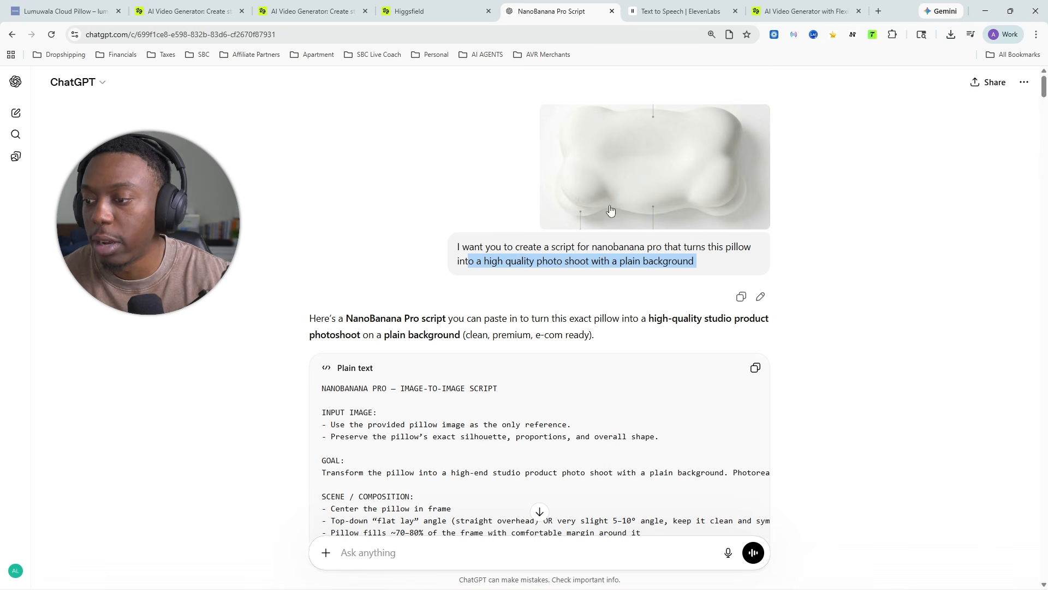
scroll(603, 207, down, 8)
click(423, 4)
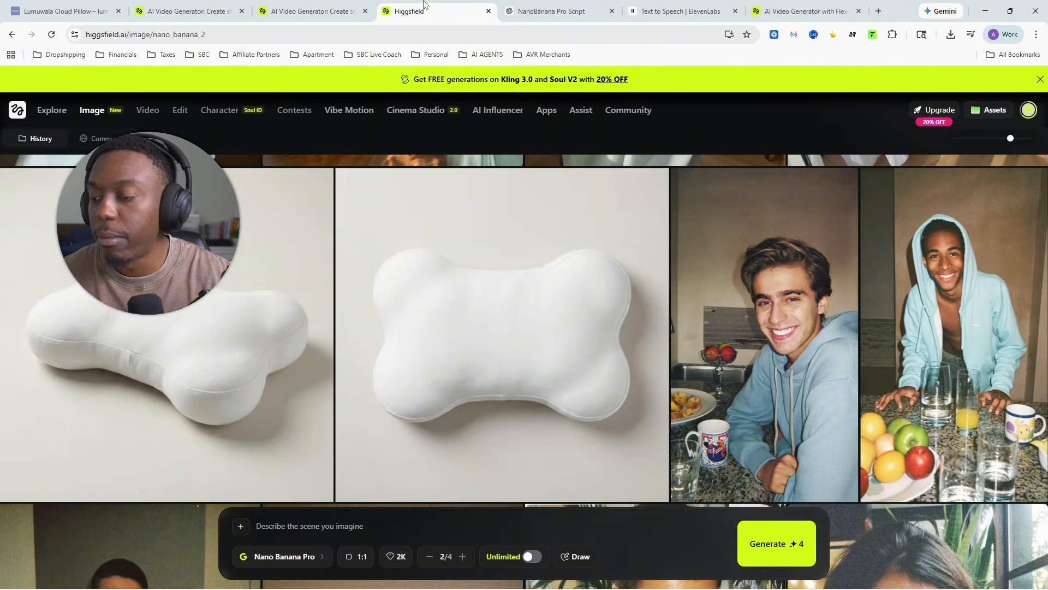
Step: View the details of the angled pillow image and read the prompt used to regenerate it from a different angle
click(506, 310)
click(683, 252)
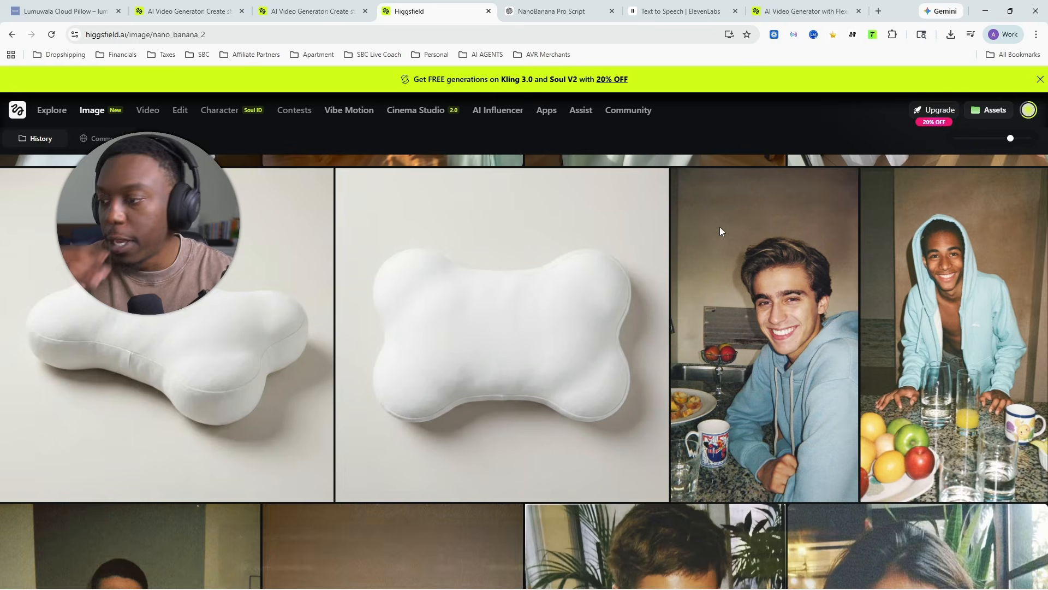
click(253, 286)
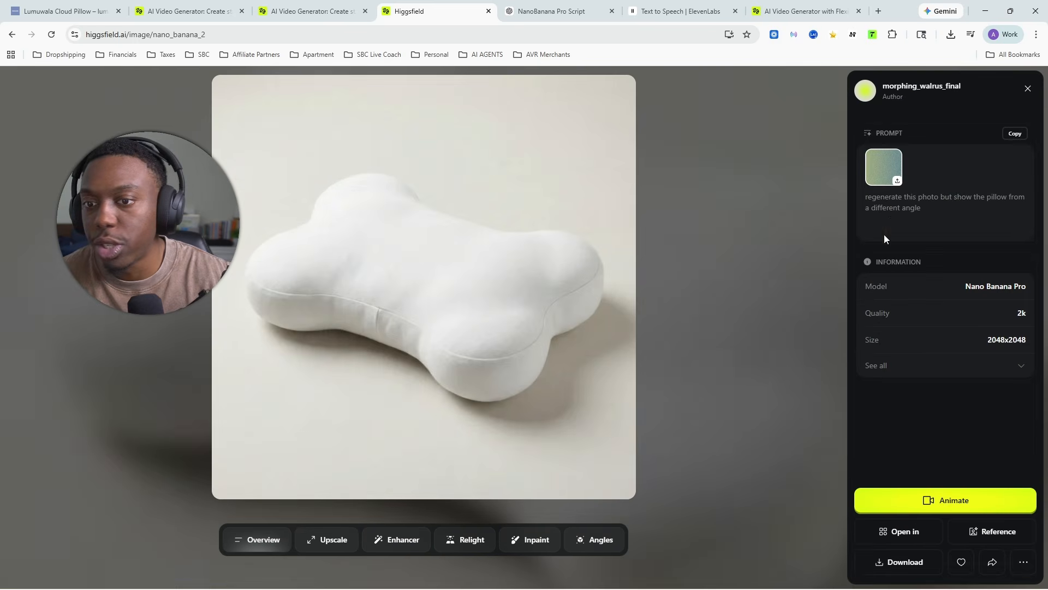
drag(934, 209, 868, 199)
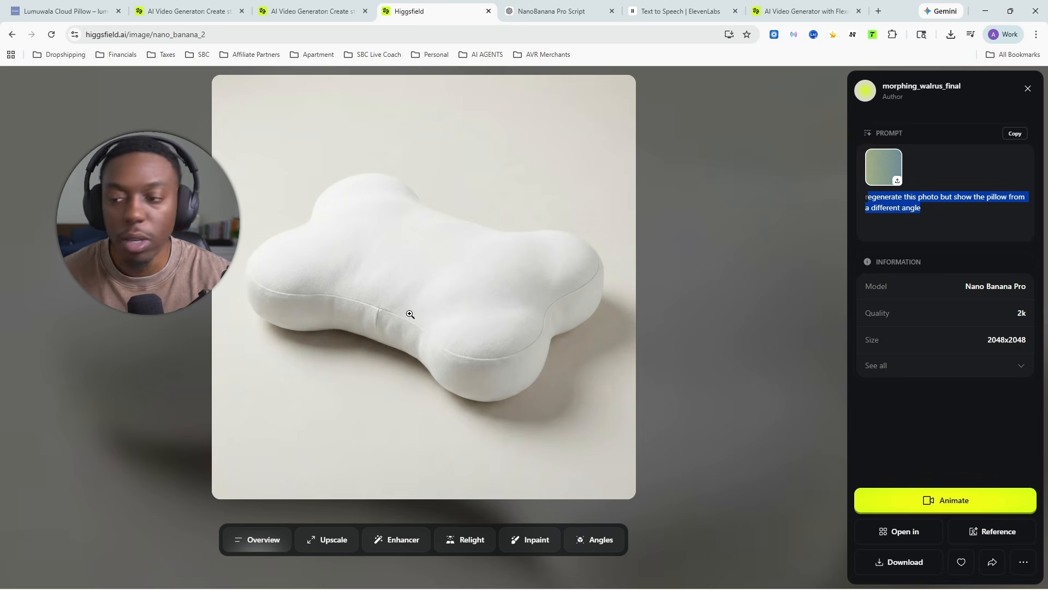
click(705, 209)
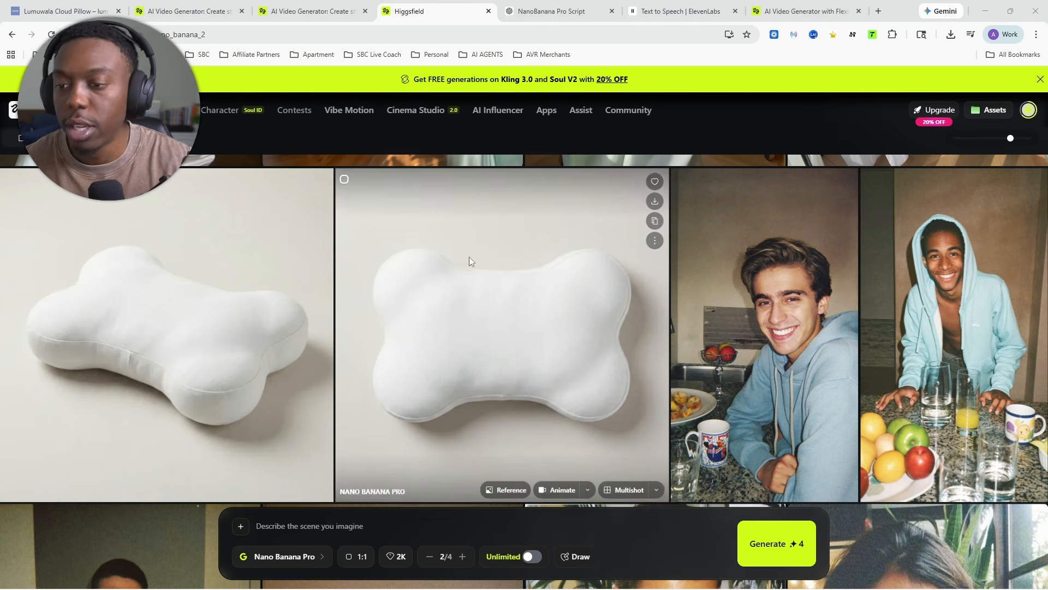
Step: Browse the generated images of women in silk nightwear and inspect the details of the brunette in the mint collared gown
scroll(575, 377, up, 7)
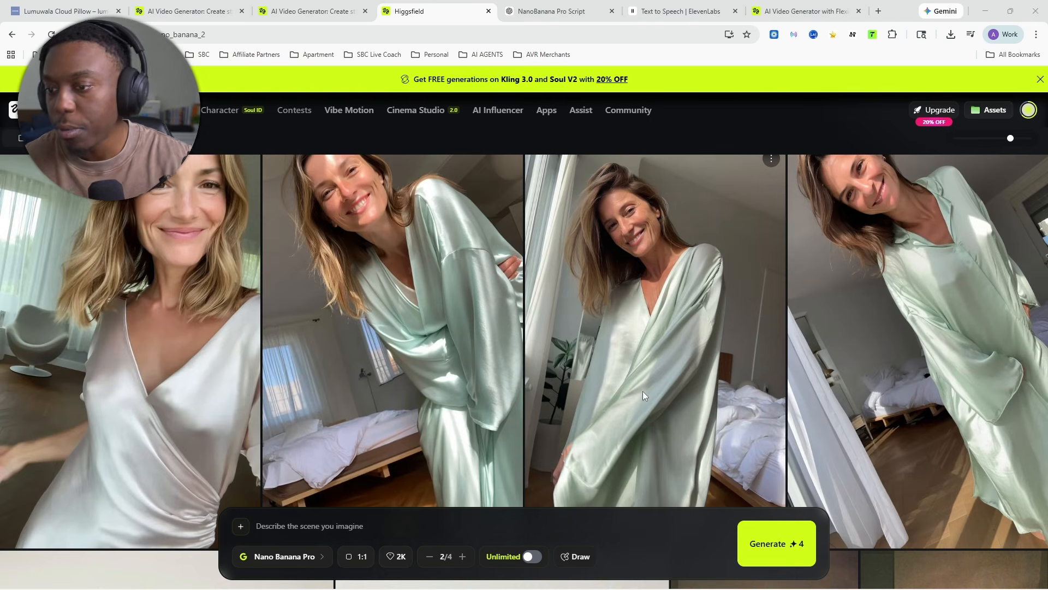
scroll(819, 407, down, 1)
scroll(822, 405, up, 1)
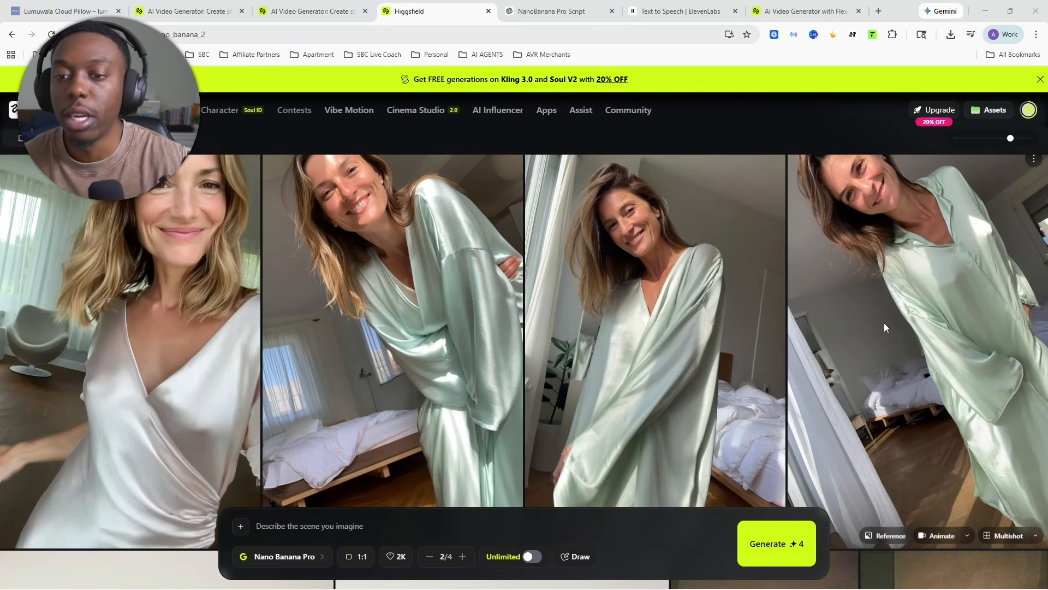
click(883, 309)
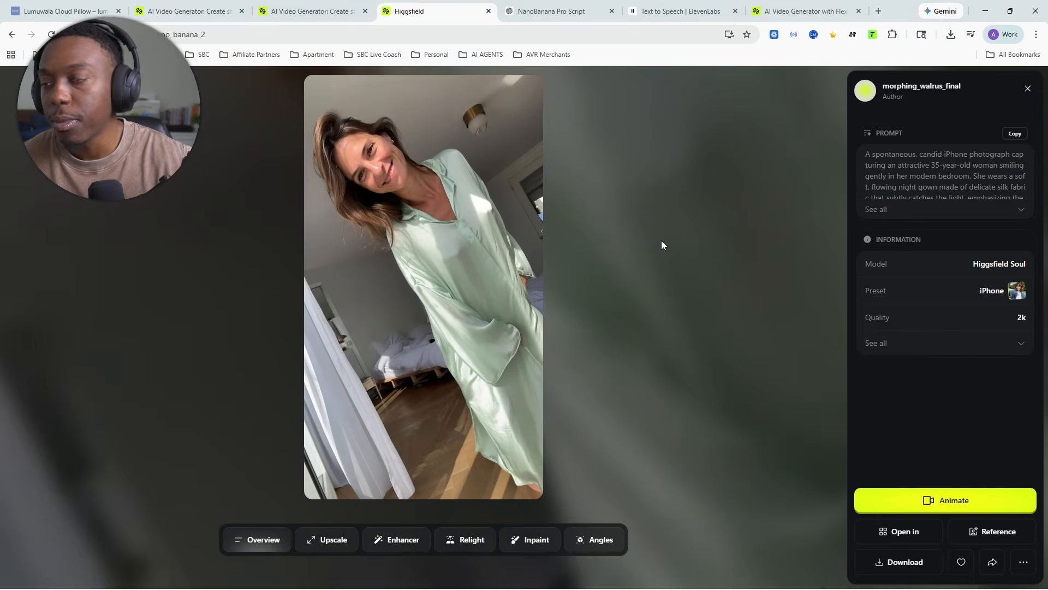
click(662, 244)
Step: Switch to the ChatGPT script chat and review the Kling 3.0 start image request with its pillow and woman reference images
click(552, 10)
scroll(582, 252, down, 2)
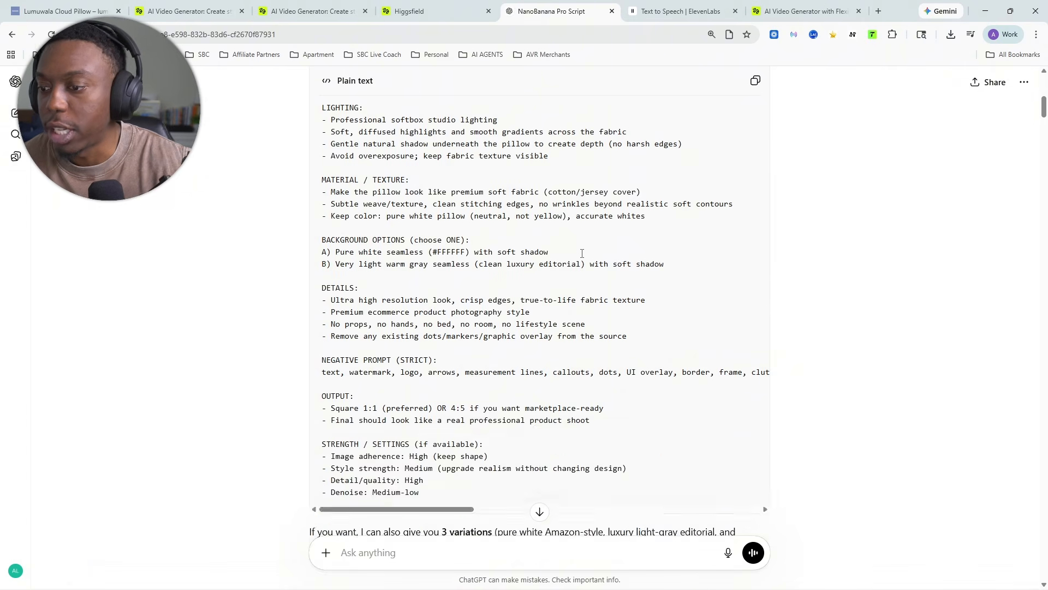
scroll(582, 252, down, 8)
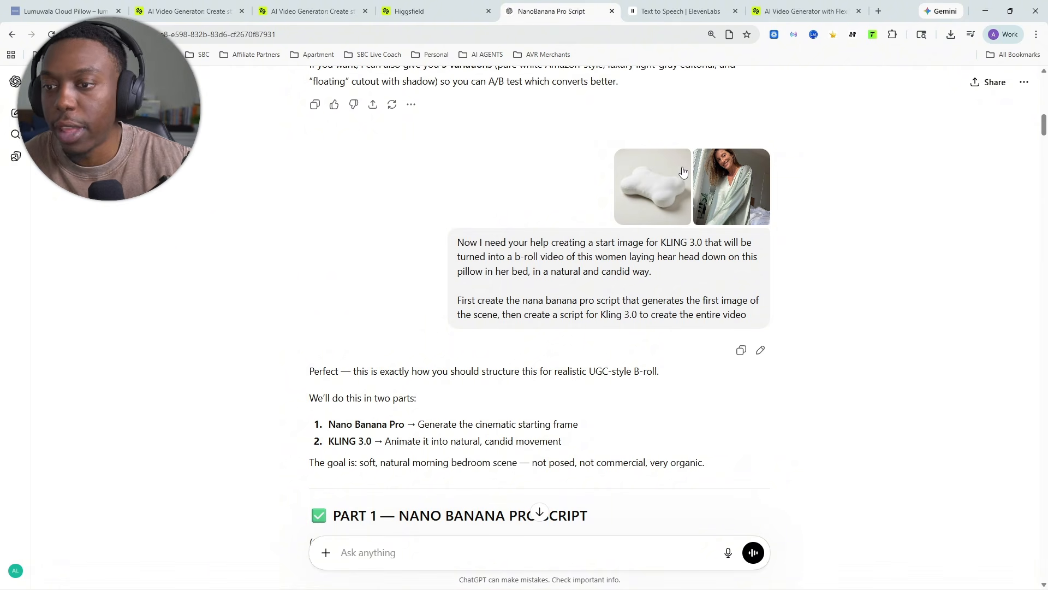
scroll(689, 181, up, 3)
click(680, 11)
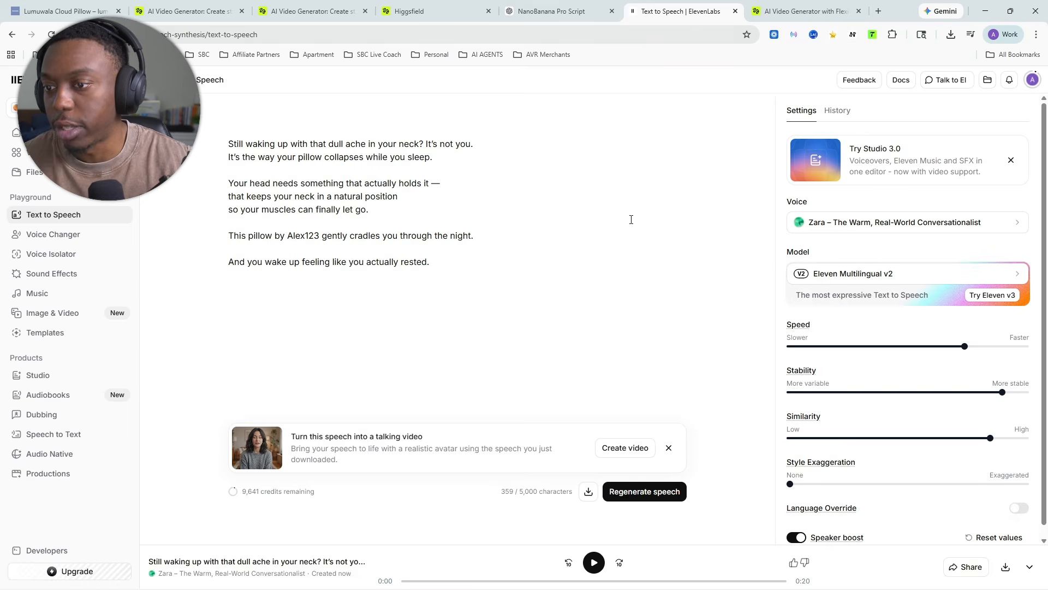
Step: Return to the Higgsfield image generator and change the image model to Higgsfield Soul 2.0
click(414, 11)
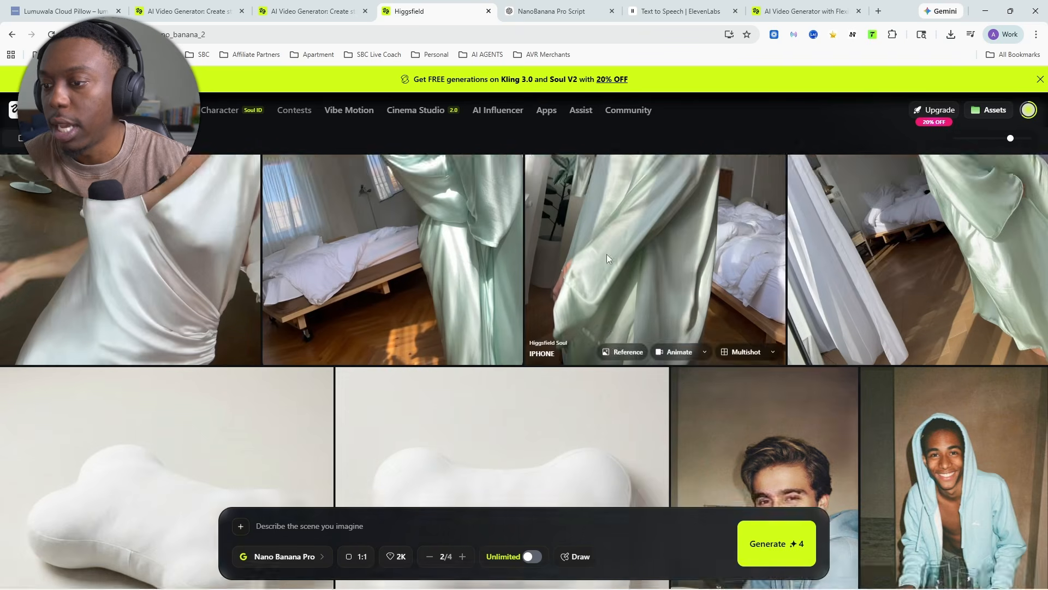
scroll(725, 264, up, 5)
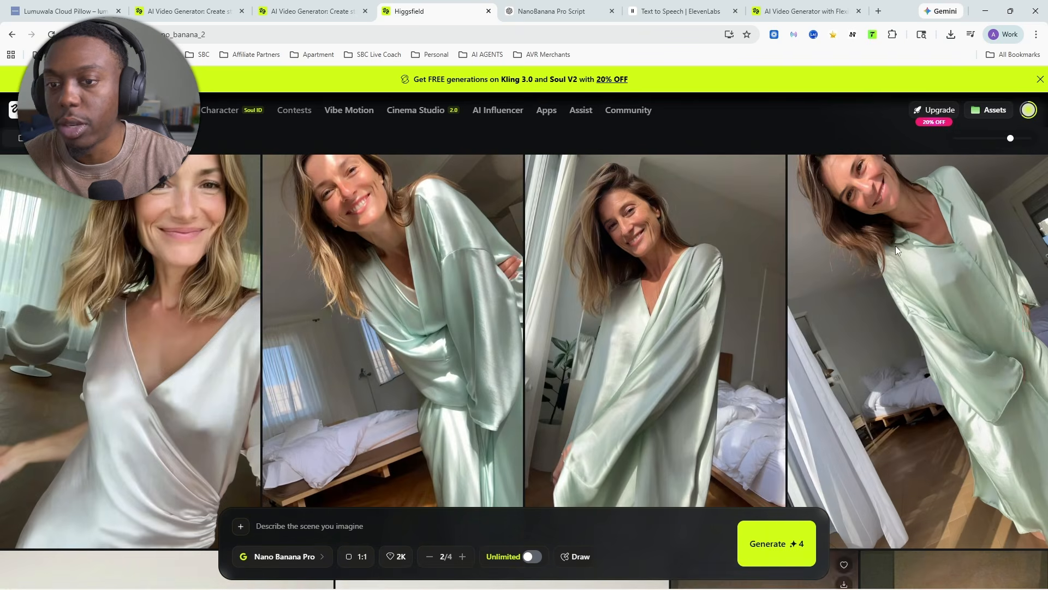
click(284, 557)
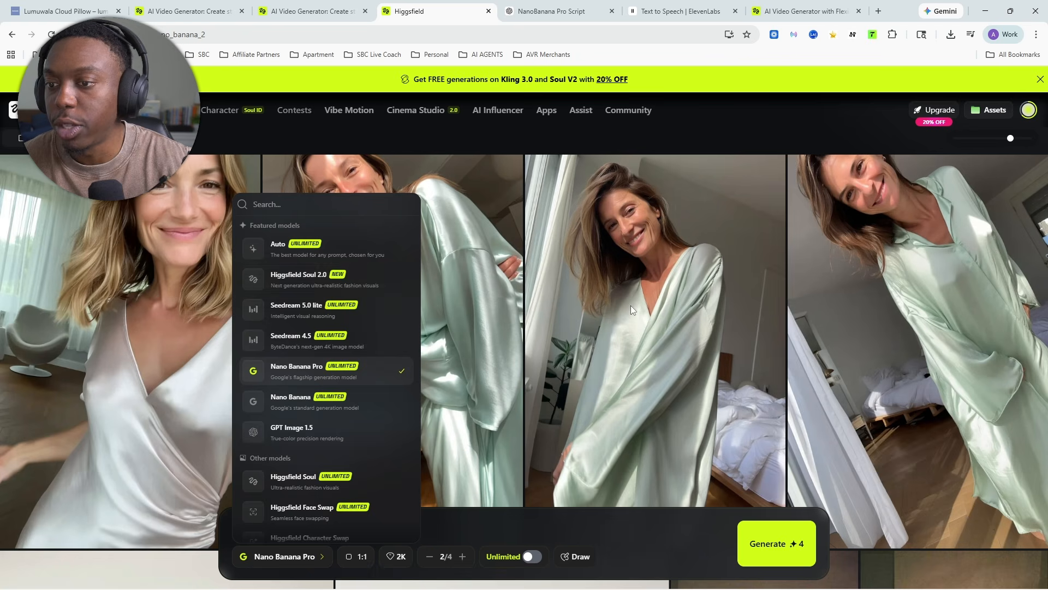
click(642, 319)
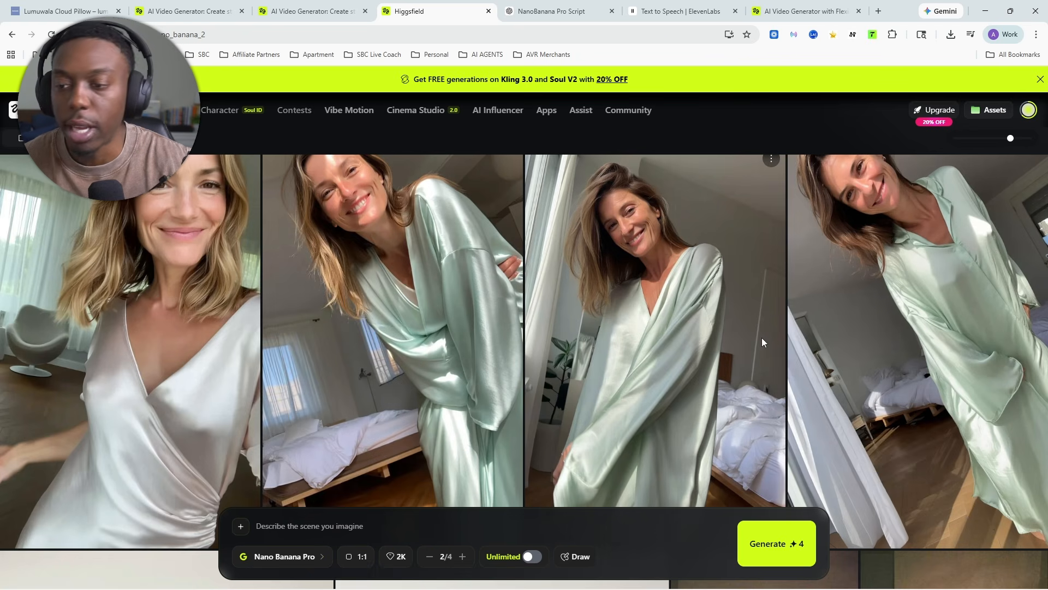
scroll(814, 349, up, 1)
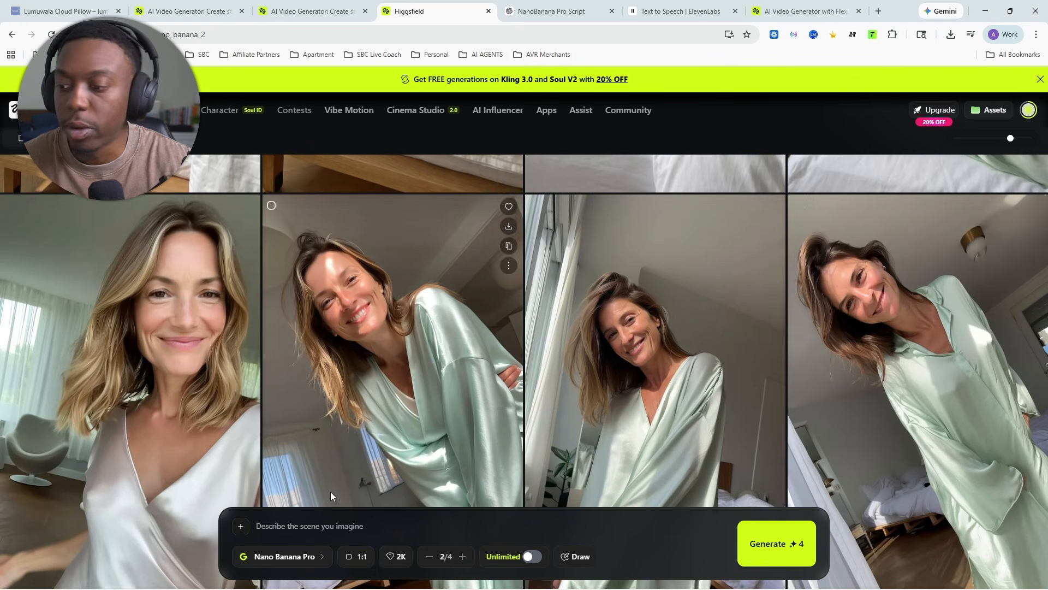
click(272, 567)
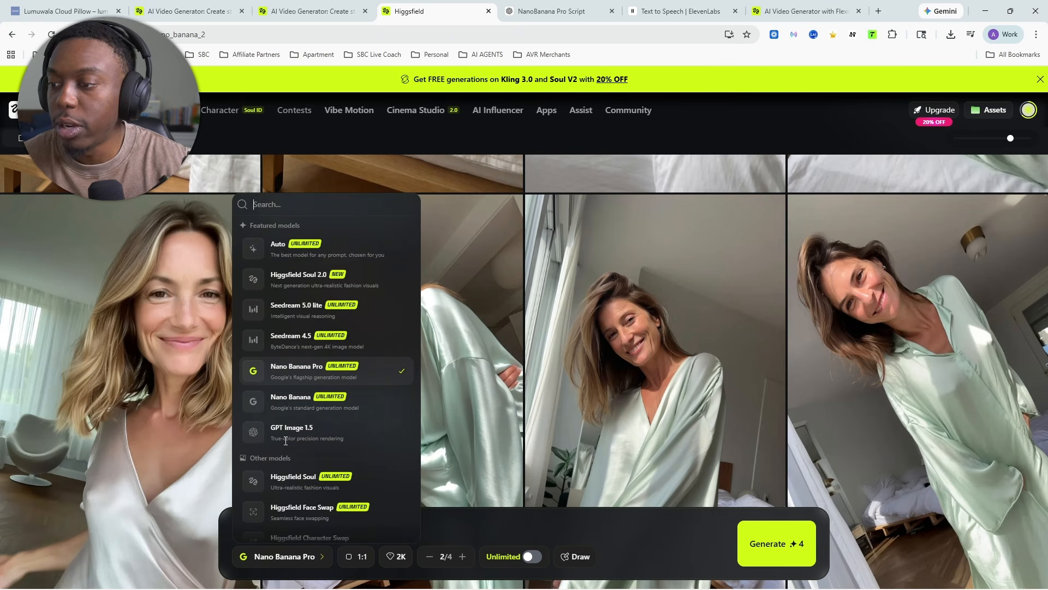
click(288, 281)
Step: Change the Soul 2.0 style preset to General and browse the earlier portraits and pillow images in the history
scroll(532, 293, down, 4)
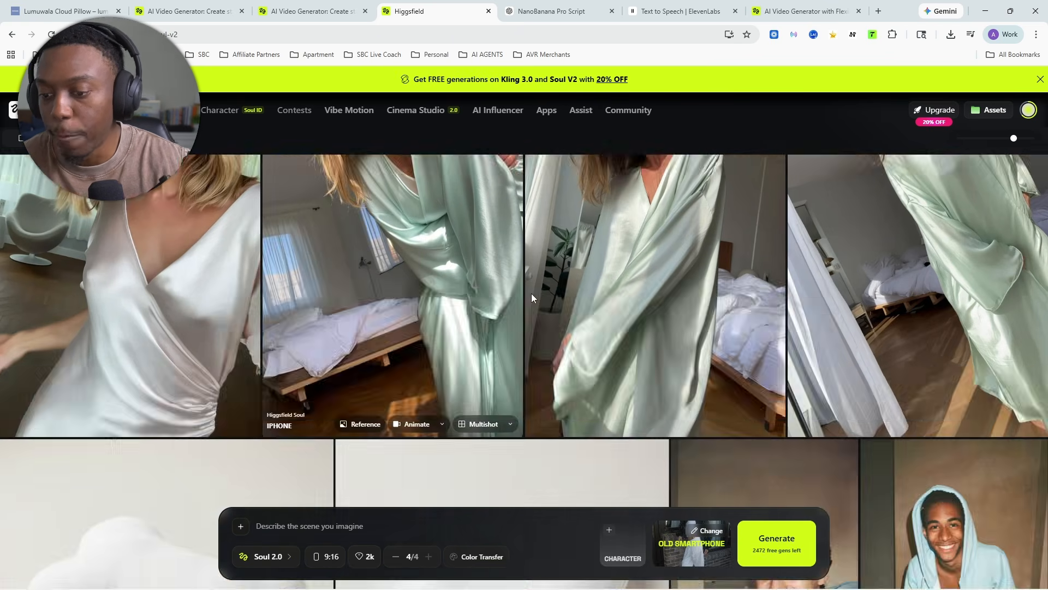
scroll(532, 293, down, 10)
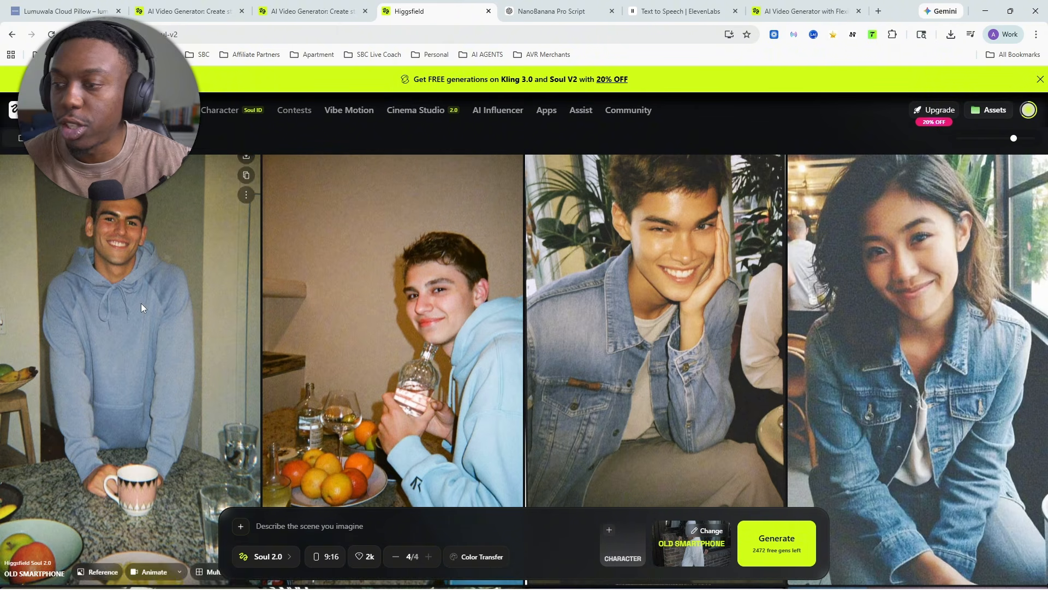
click(707, 531)
click(527, 231)
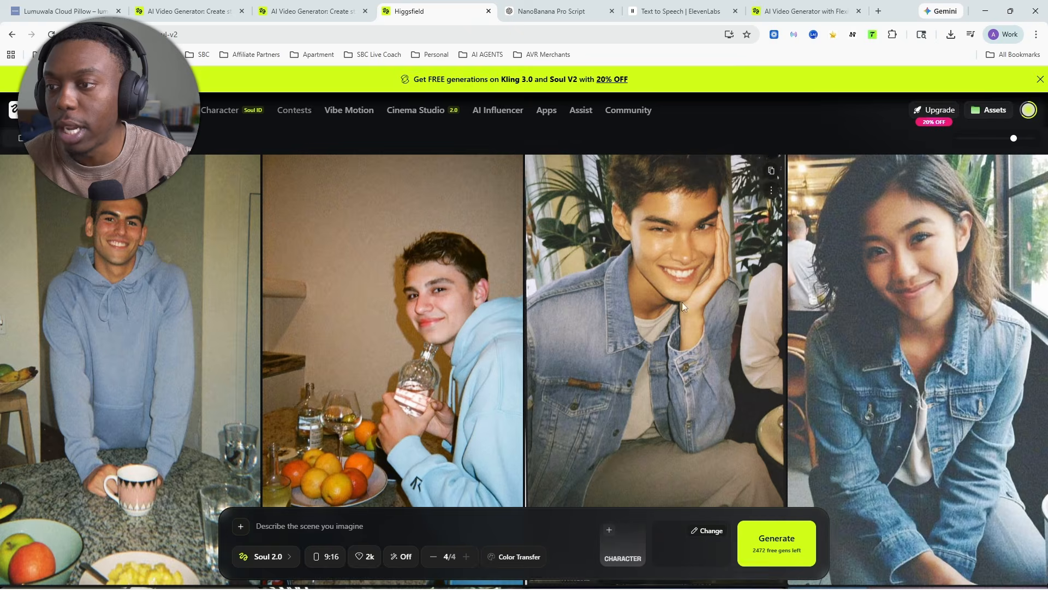
scroll(760, 394, up, 4)
scroll(760, 394, up, 8)
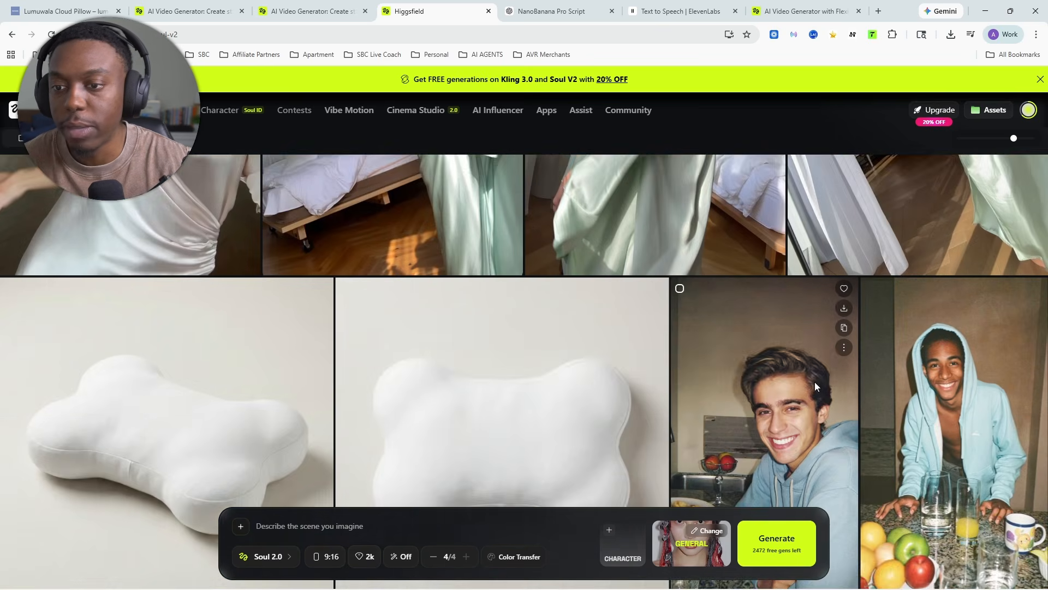
scroll(784, 352, down, 5)
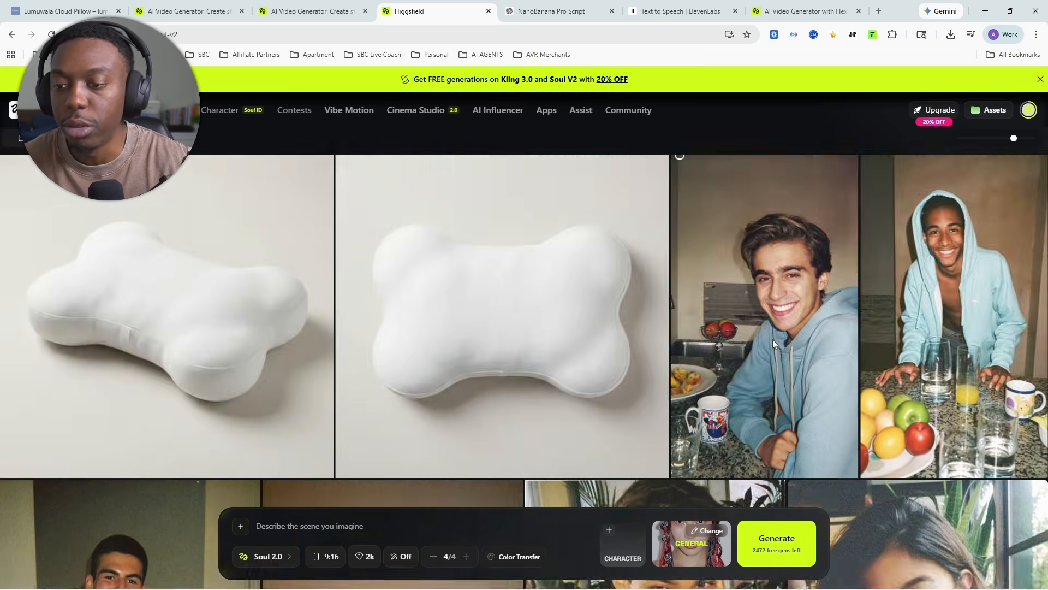
scroll(748, 338, up, 5)
Step: Switch the preset library from Soul 2.0 to Soul and apply the Realistic preset
click(258, 556)
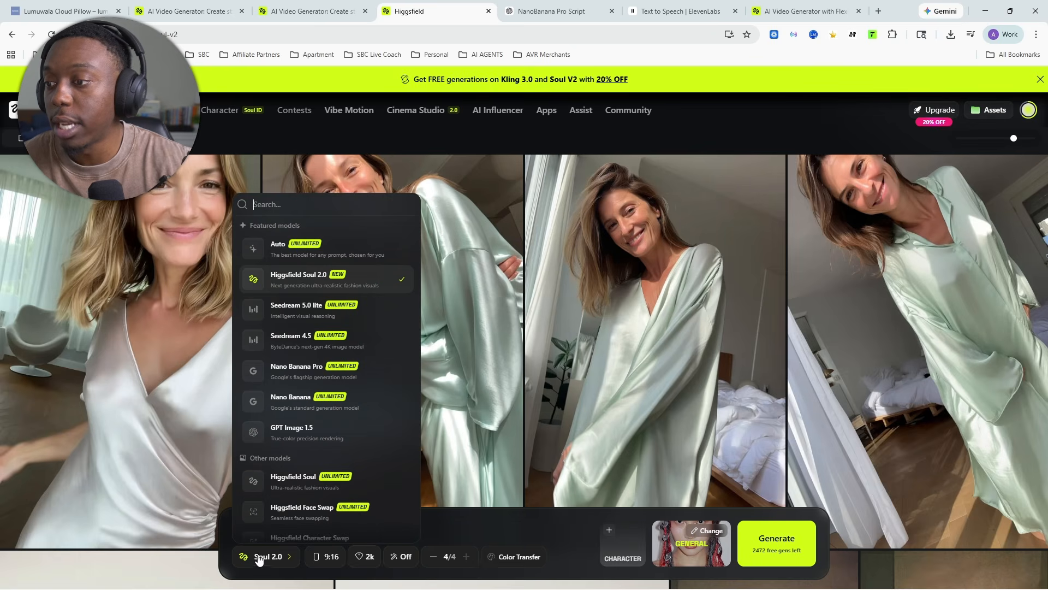
click(311, 287)
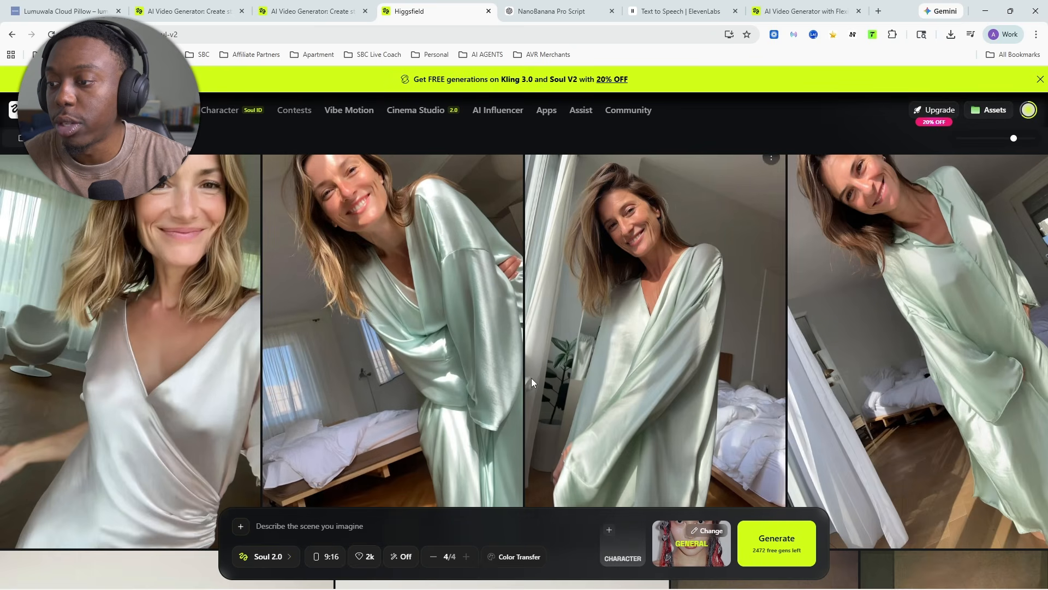
click(702, 533)
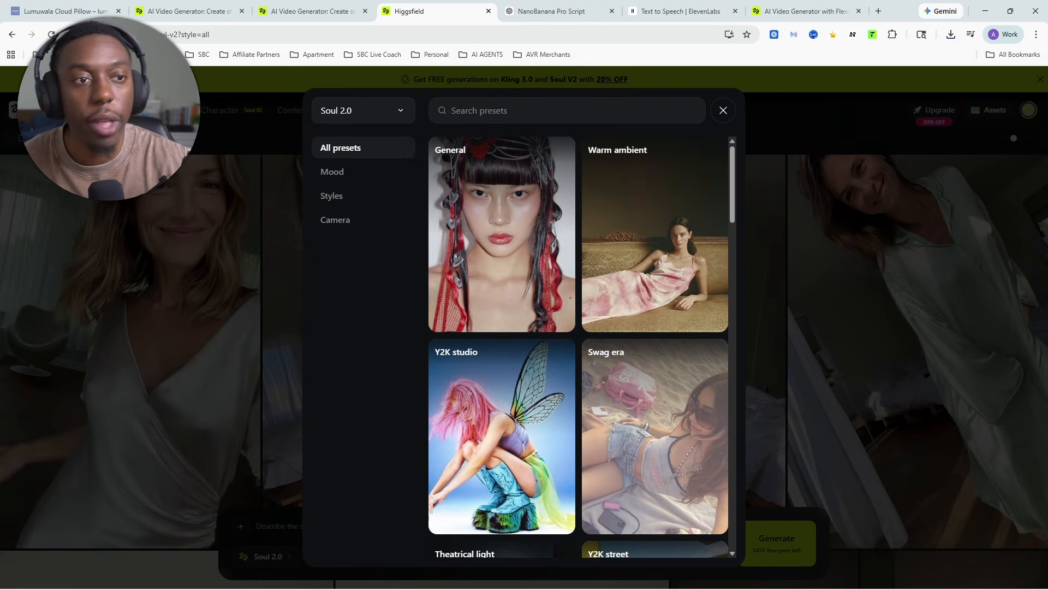
click(350, 114)
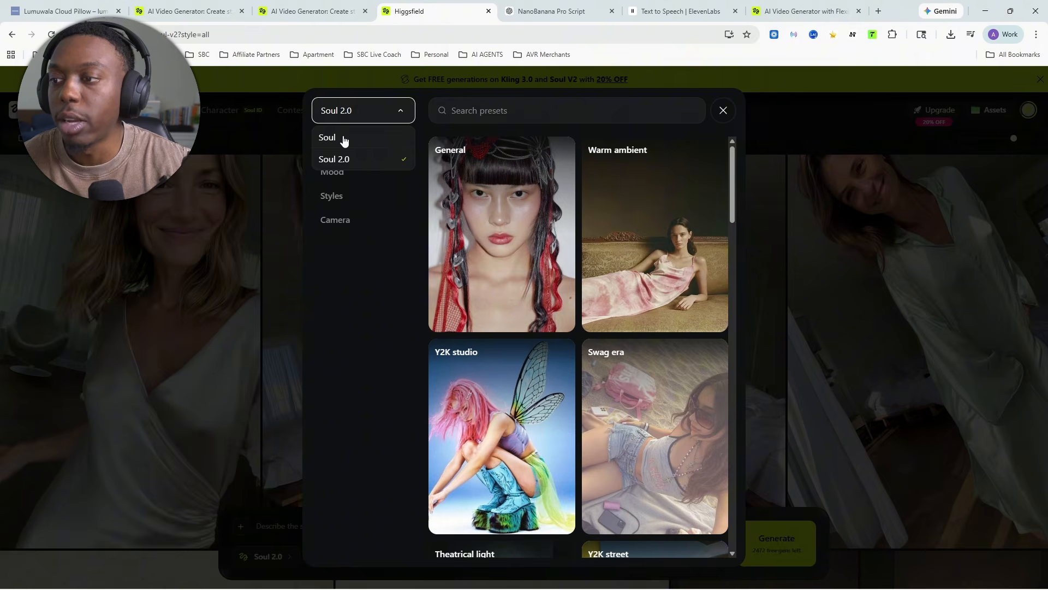
click(342, 139)
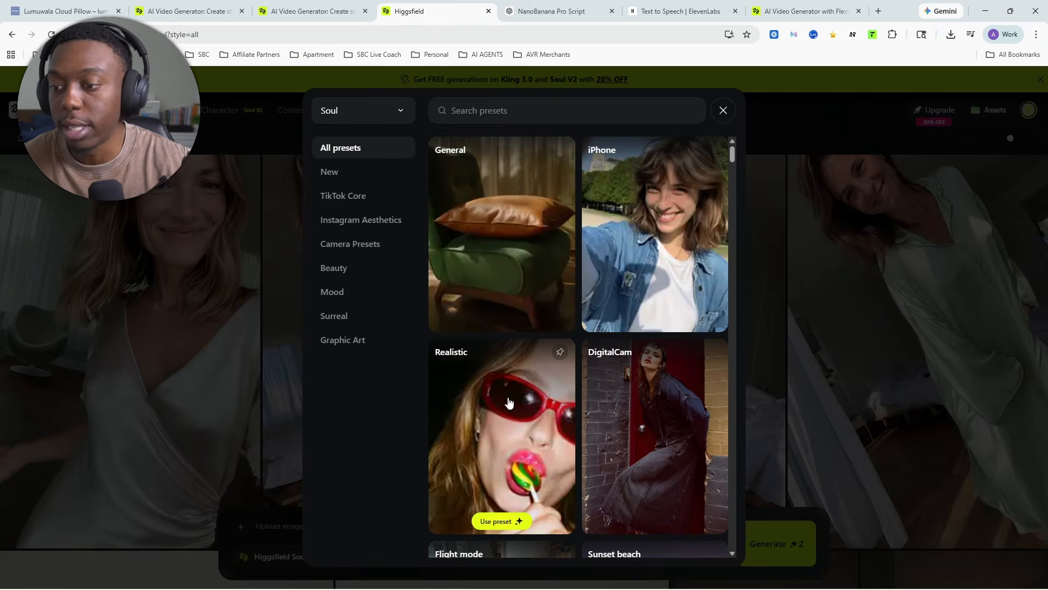
click(499, 520)
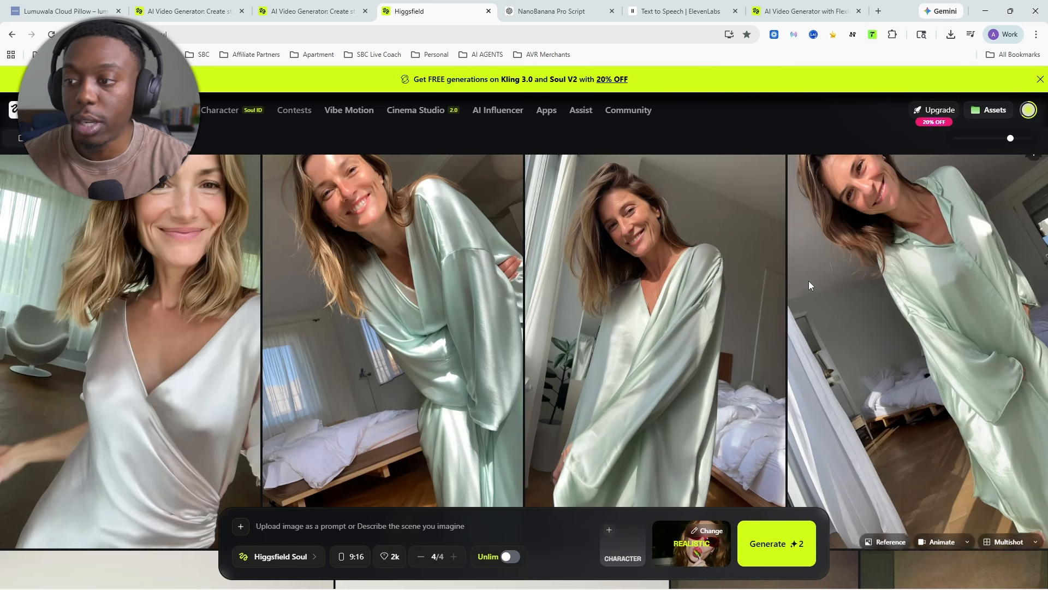
Step: Open the image of the brunette in the mint collared gown and read its full prompt and generation details
scroll(840, 321, up, 3)
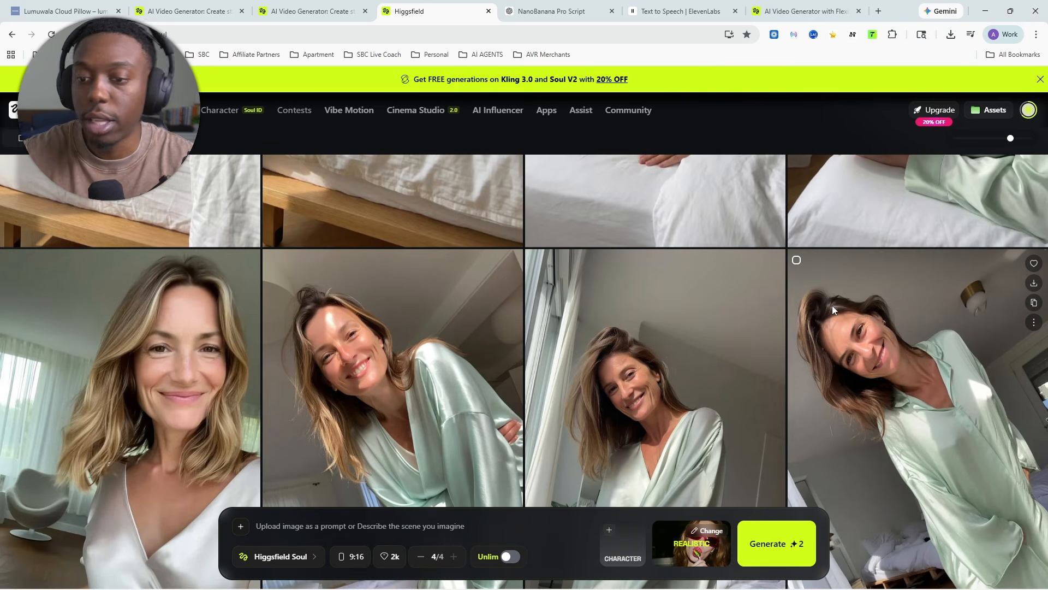
scroll(832, 306, down, 2)
click(824, 318)
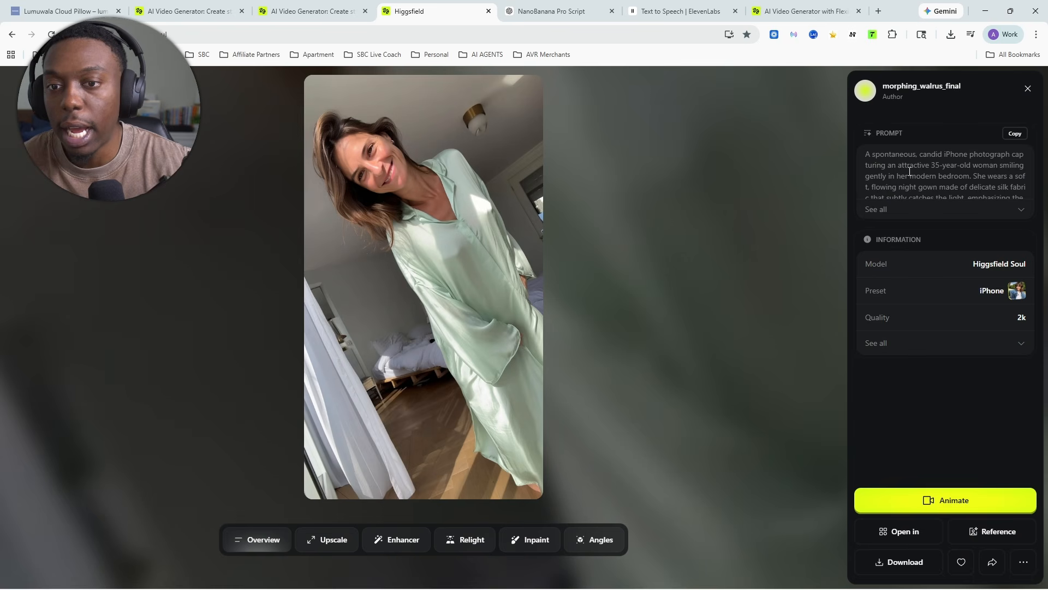
click(1019, 210)
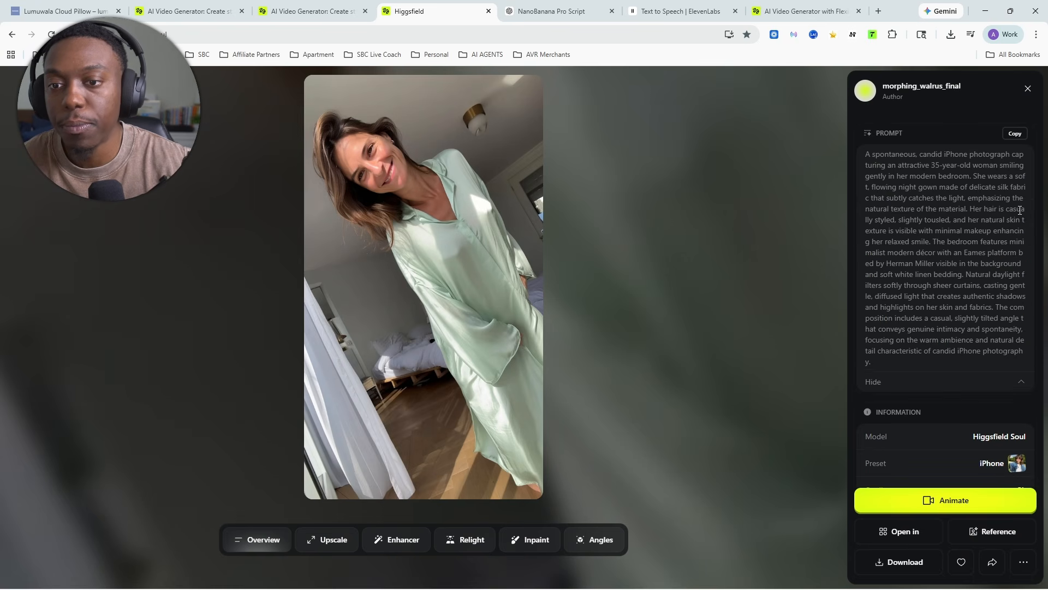
scroll(879, 146, down, 1)
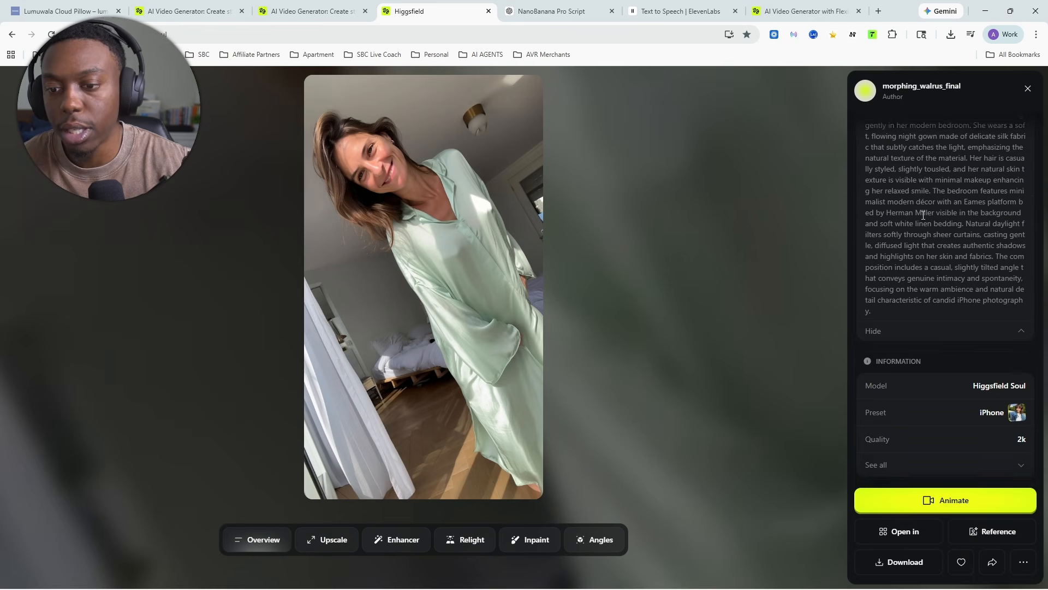
scroll(874, 245, up, 1)
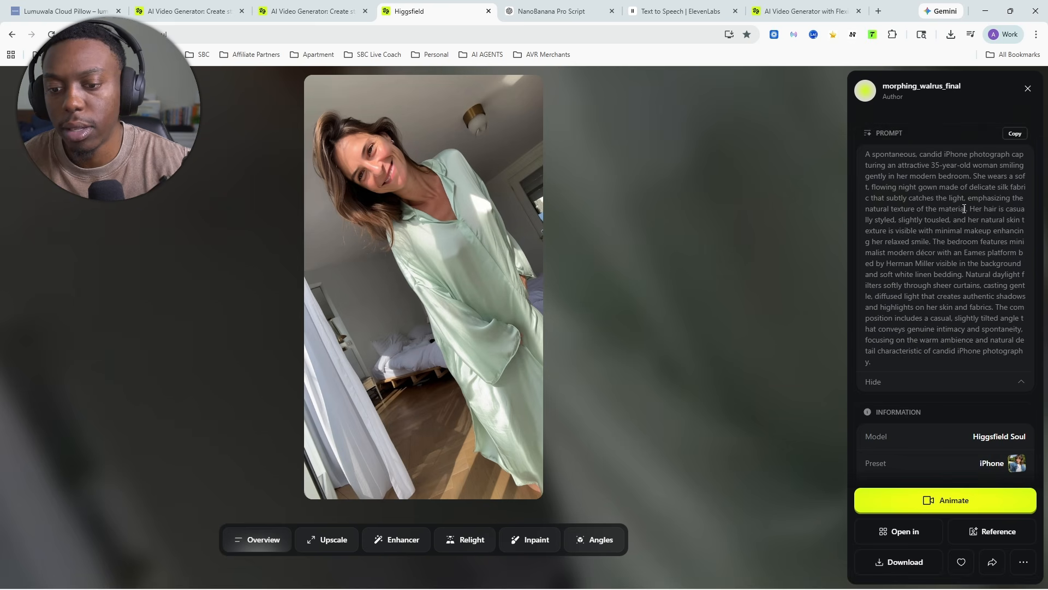
Step: Close the details of the mint-gown portrait and return to the earlier portraits in the generation history
scroll(964, 209, down, 1)
click(839, 474)
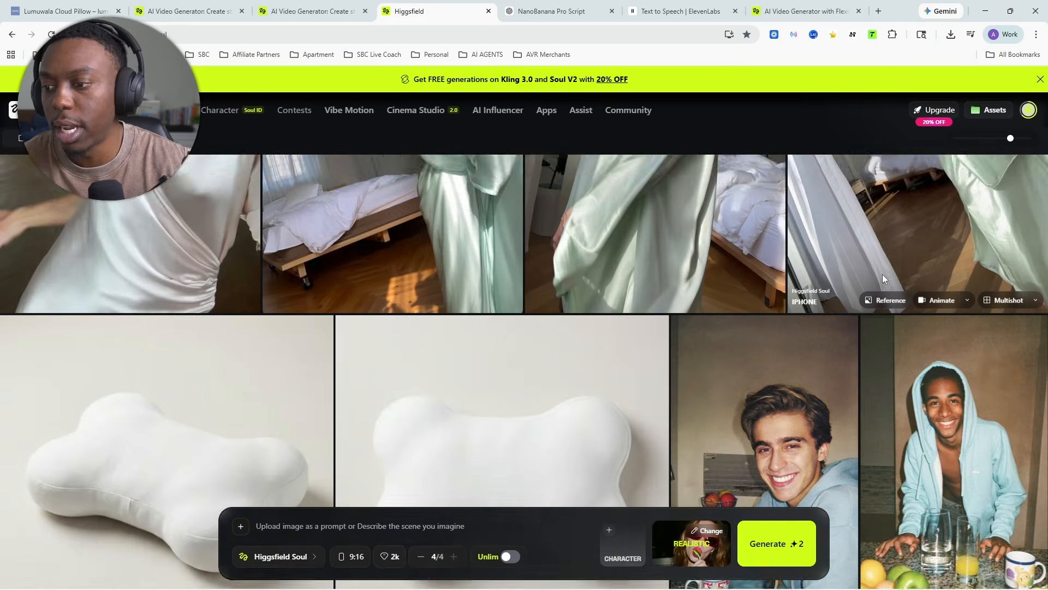
scroll(882, 274, up, 7)
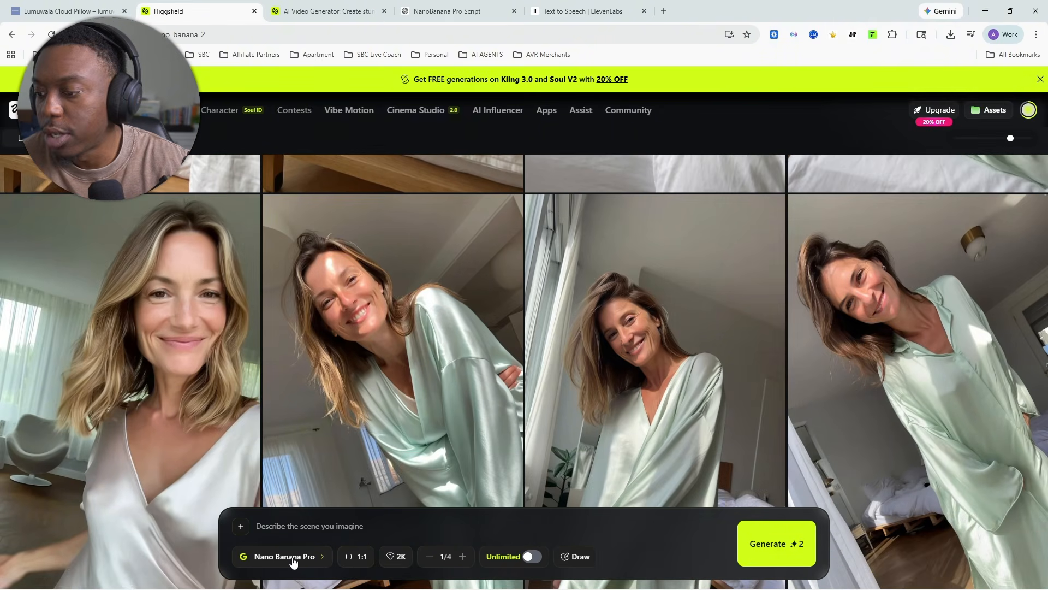
Step: Change the image model to Higgsfield Soul 2.0, switch its preset library to Soul and apply the Realistic preset
click(285, 557)
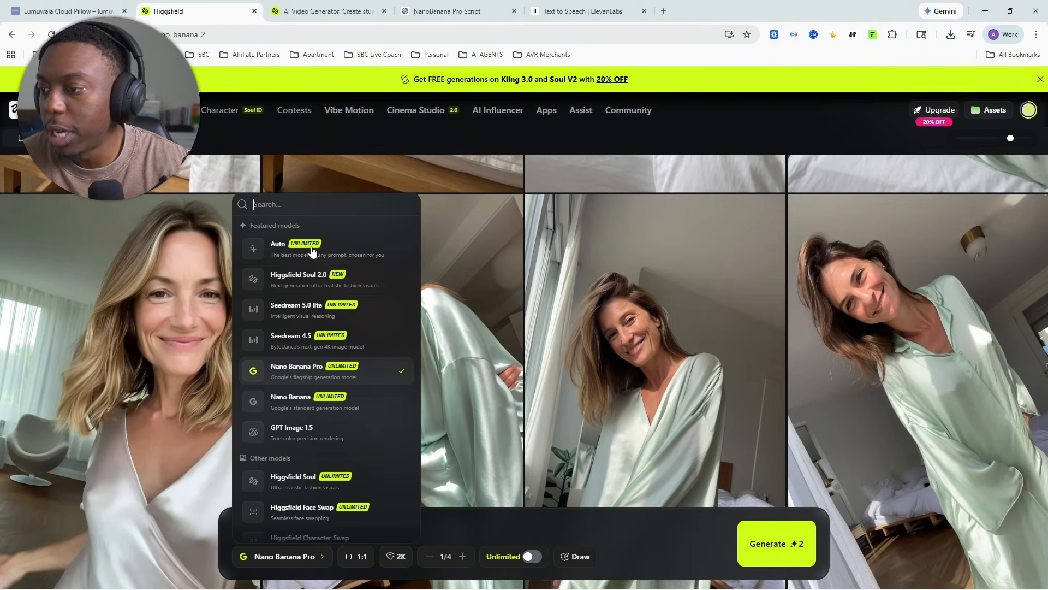
click(320, 279)
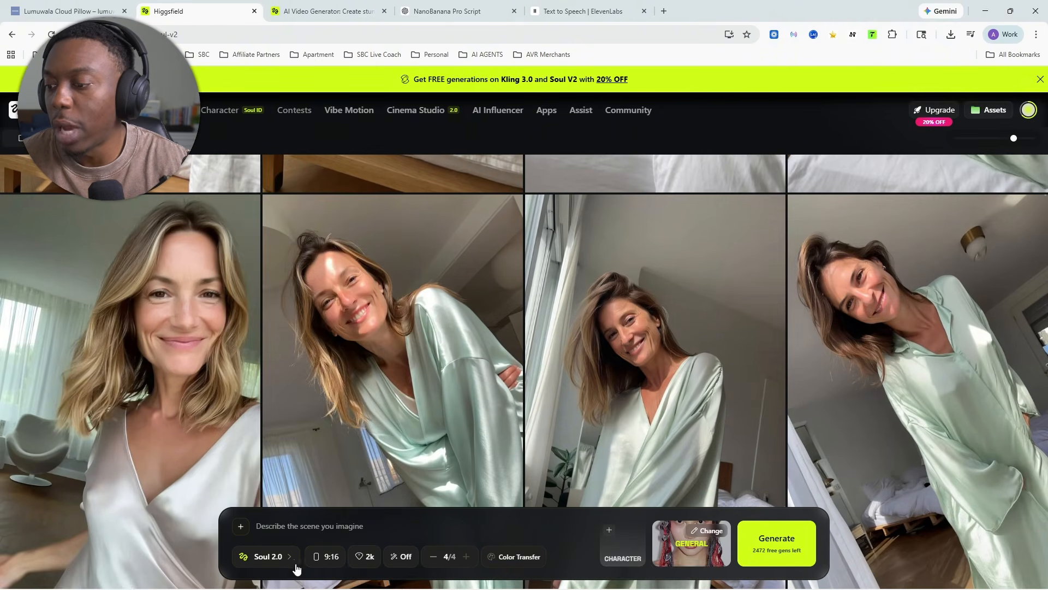
click(268, 557)
click(700, 536)
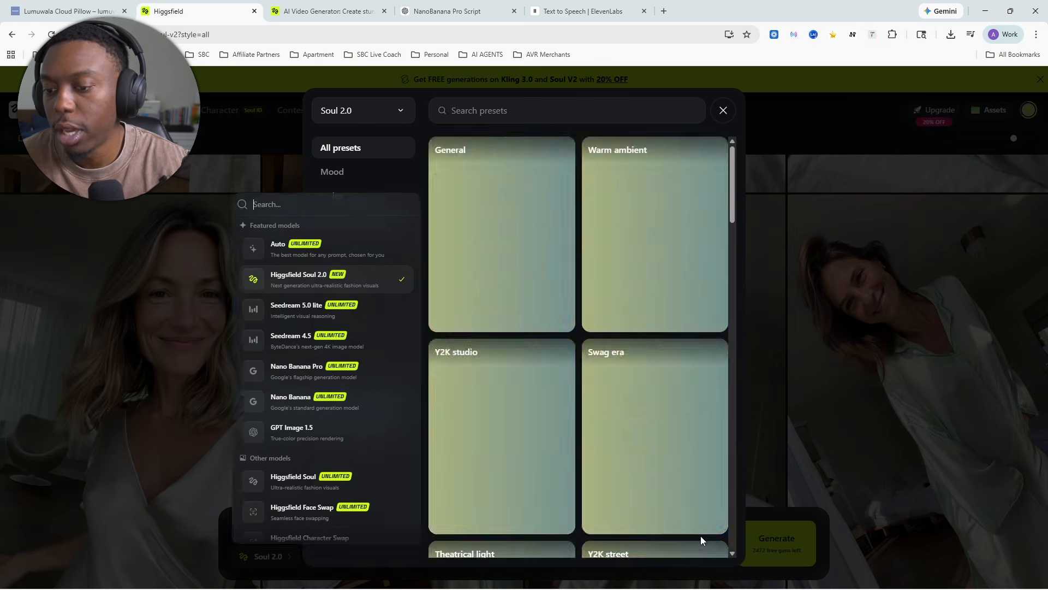
click(365, 112)
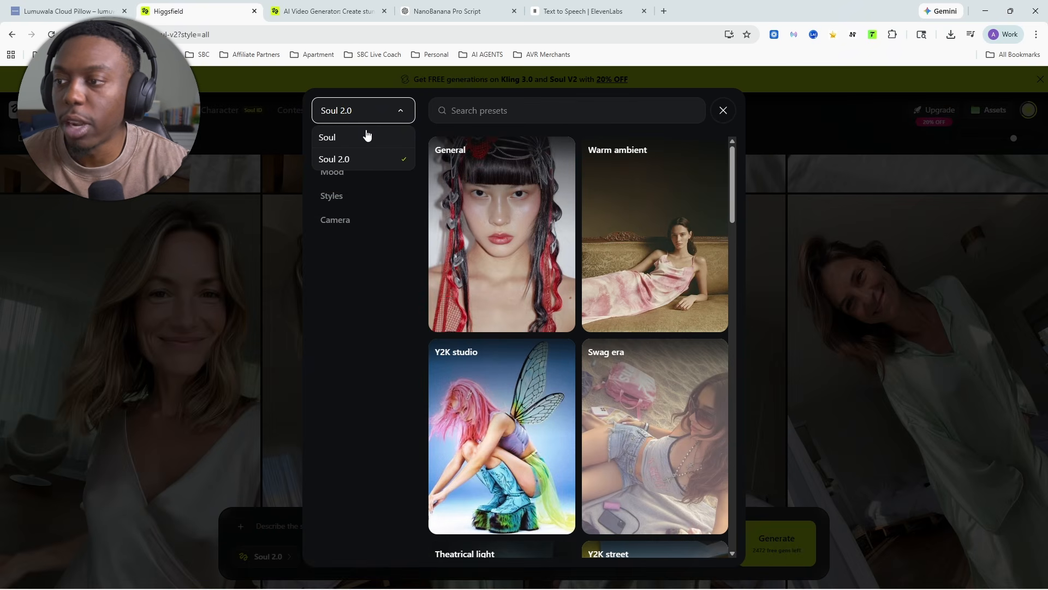
click(367, 135)
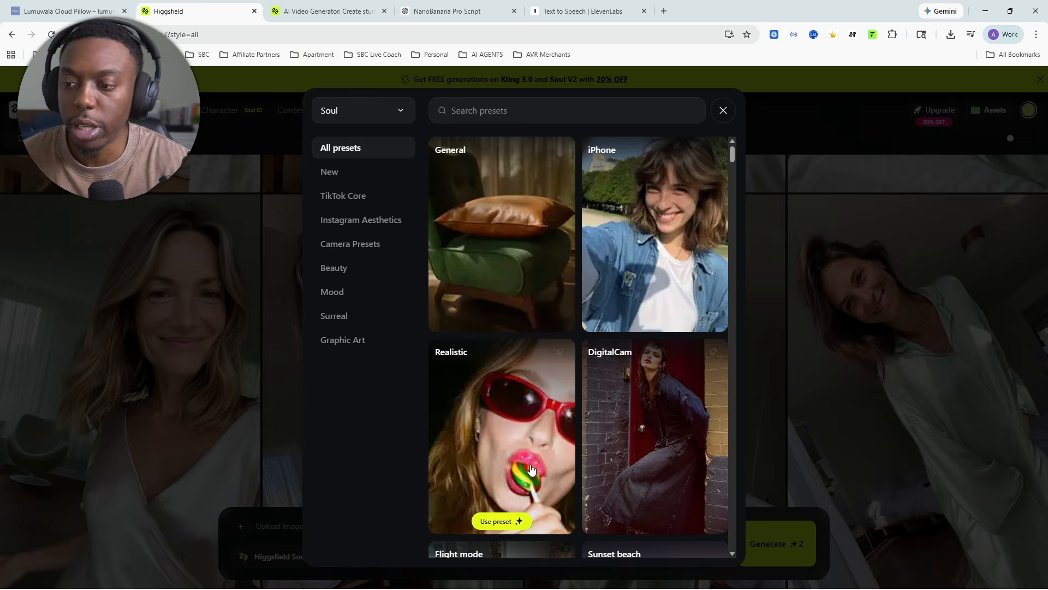
click(500, 521)
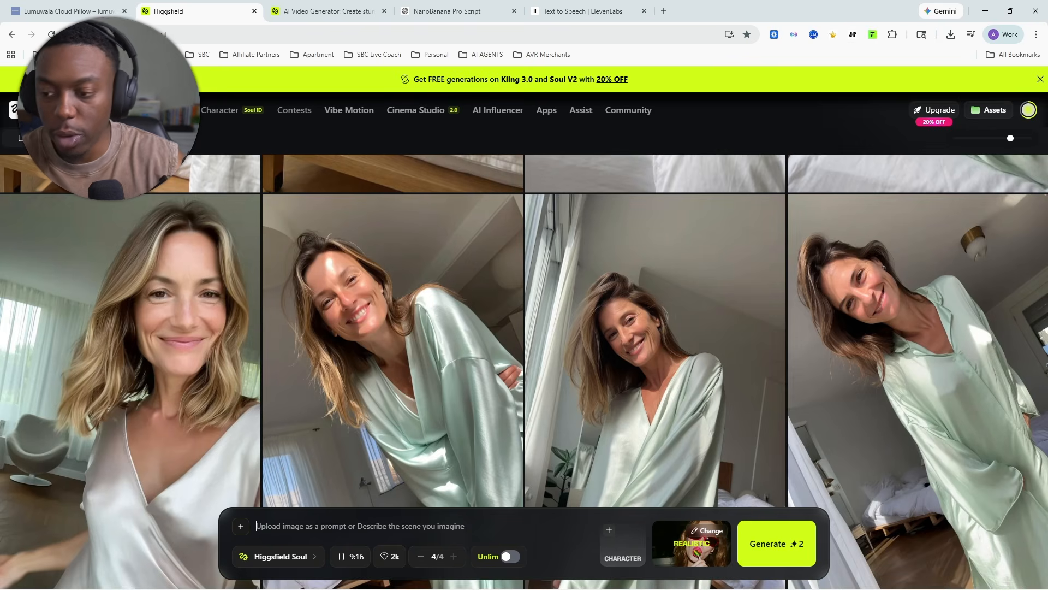
Step: Enter the prompt "Generate a realistic and candid photo of an attractive middle aged women standing in her modern bedroom in a modest night gown"
click(378, 525)
text(Ge)
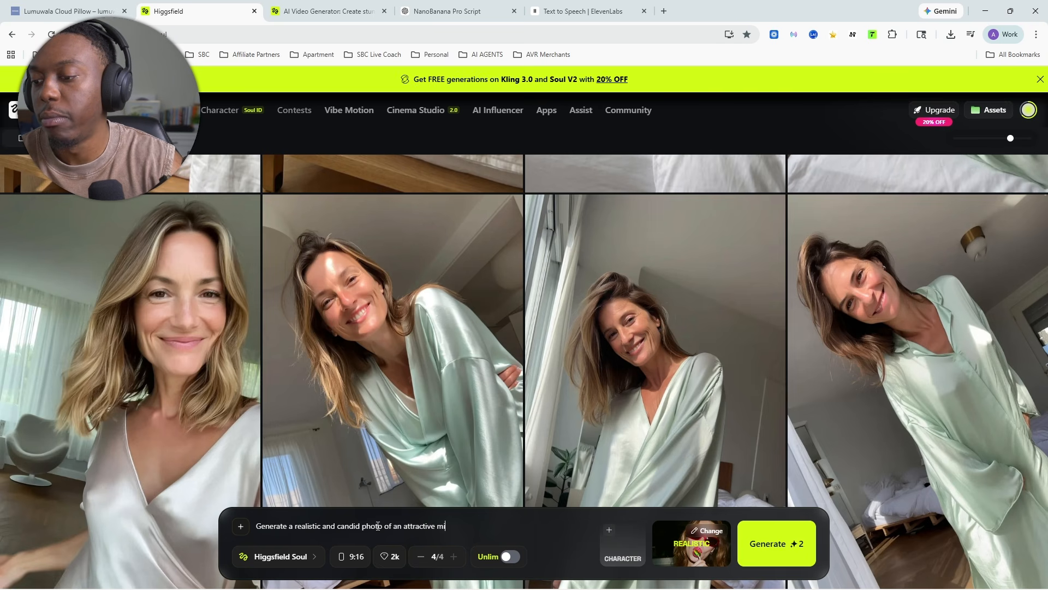
text(women standing in her modern bedroom in a modest night gown)
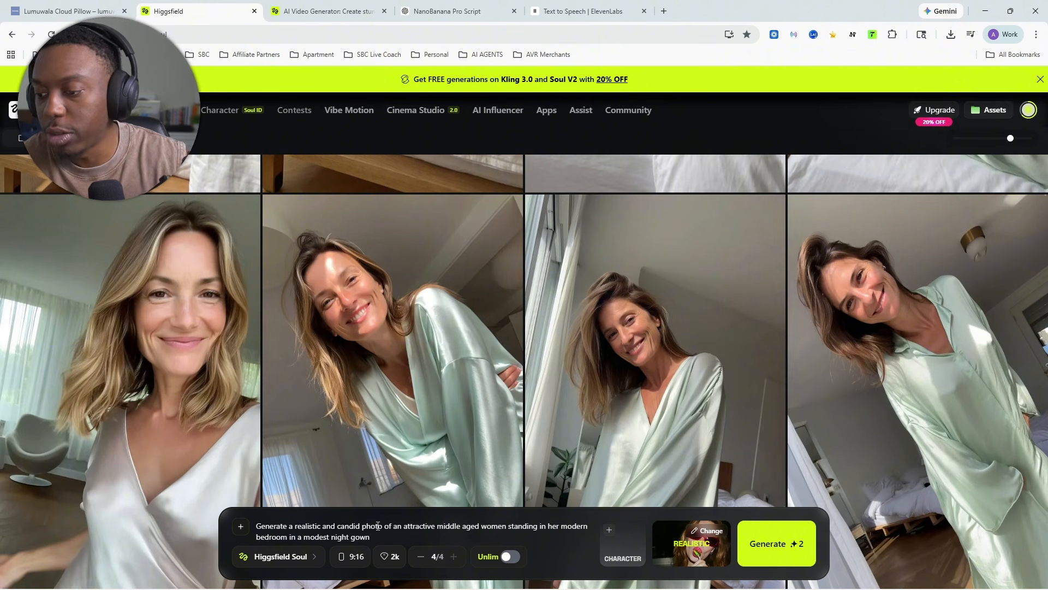
Step: Reduce the batch size to one image
click(420, 557)
click(421, 557)
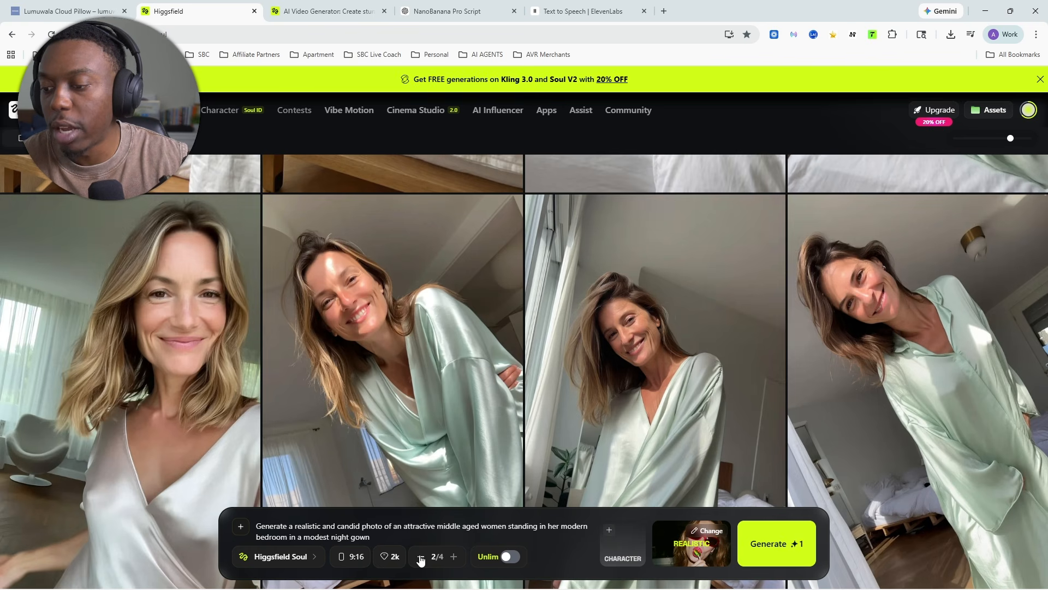
click(420, 557)
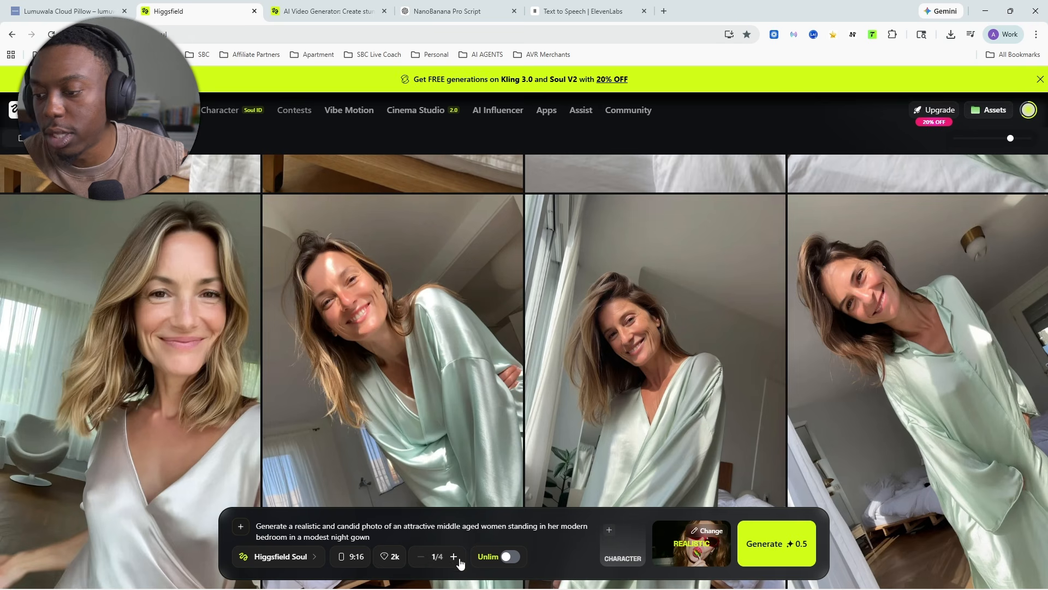
Step: Switch the image quality to 1.5k and back to 2k to compare the generation cost
click(397, 562)
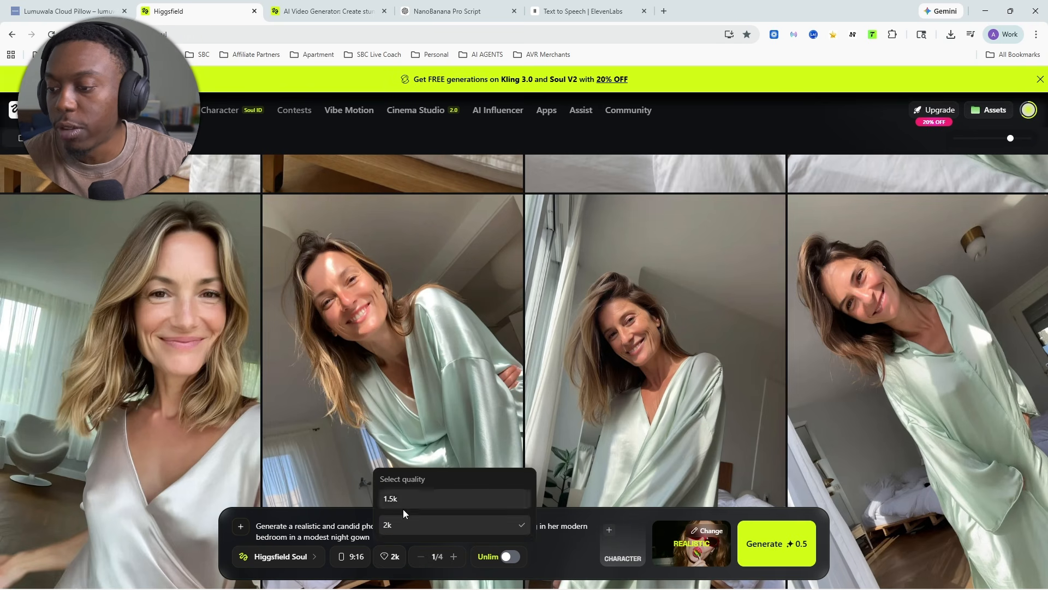
click(395, 527)
click(392, 556)
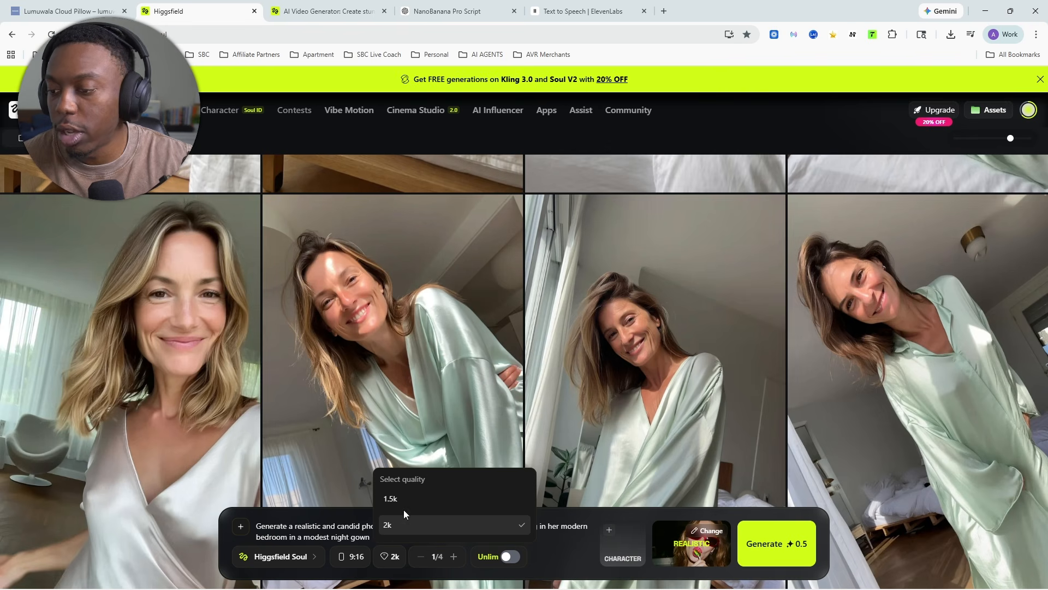
click(405, 494)
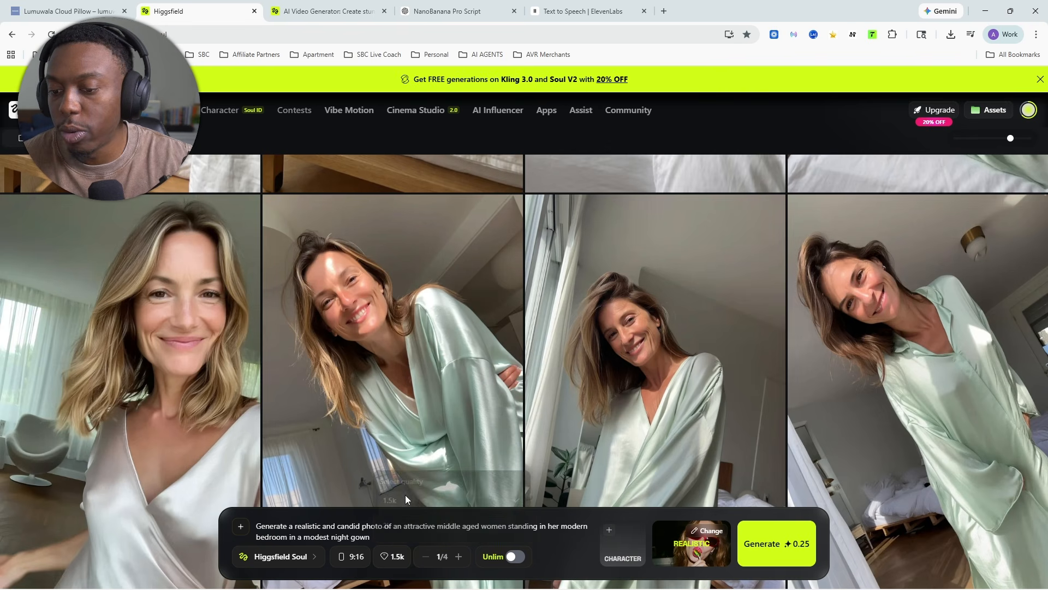
click(388, 563)
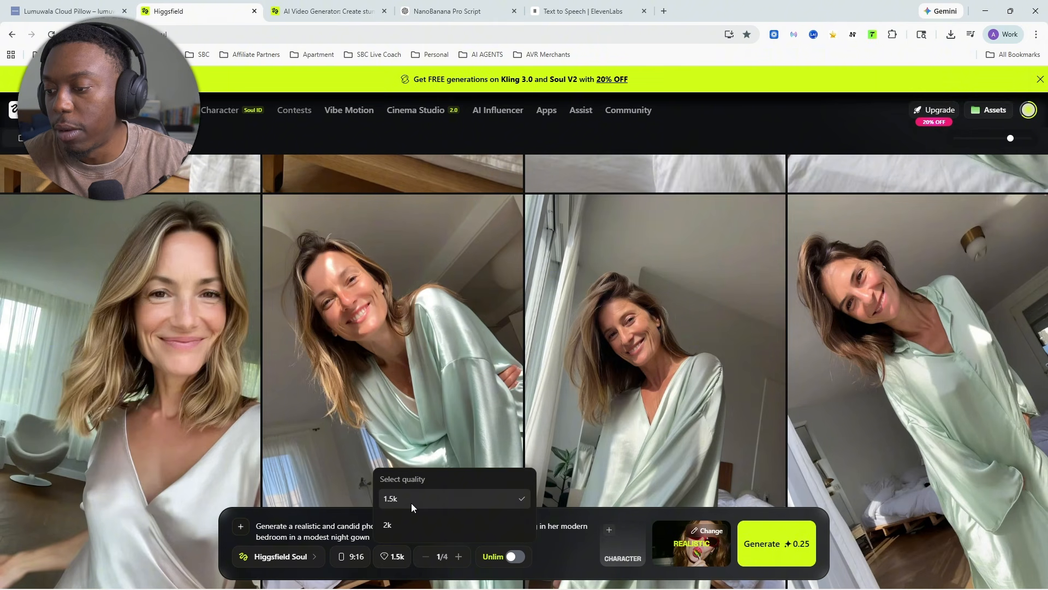
click(408, 521)
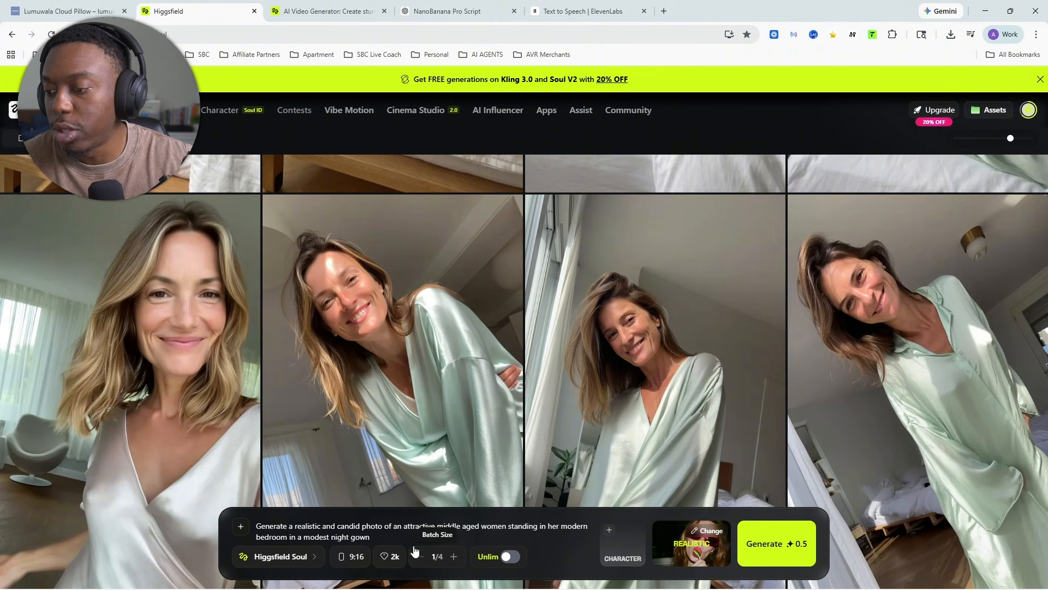
Step: Check the aspect ratio setting and generate the night gown portrait
click(348, 558)
click(348, 557)
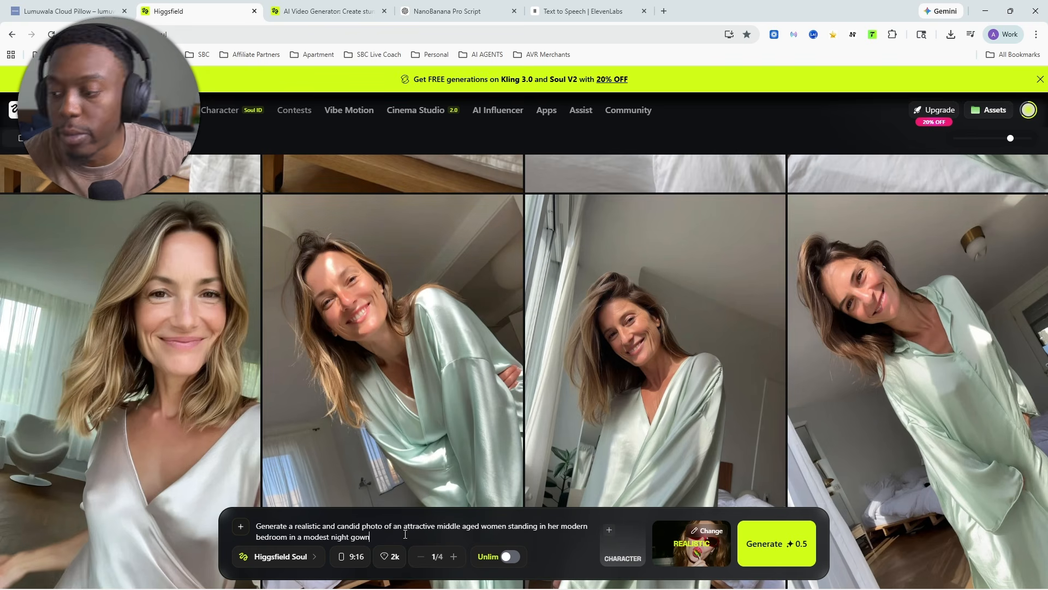
click(760, 558)
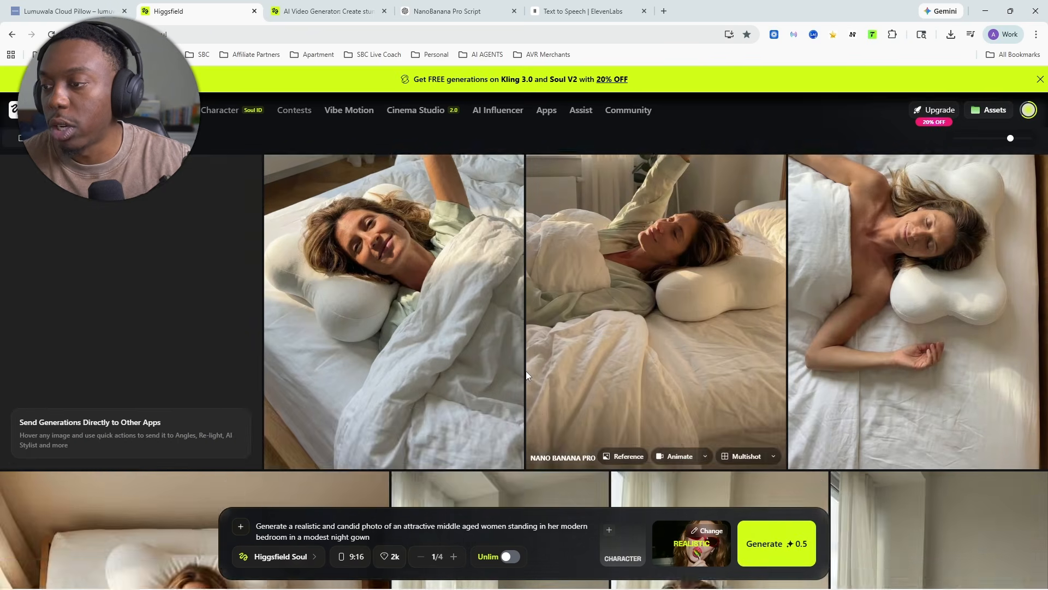
Step: Reuse the settings of the brunette in the mint collared gown from the history, including the iPhone preset, and clear the copied prompt
scroll(526, 311, down, 4)
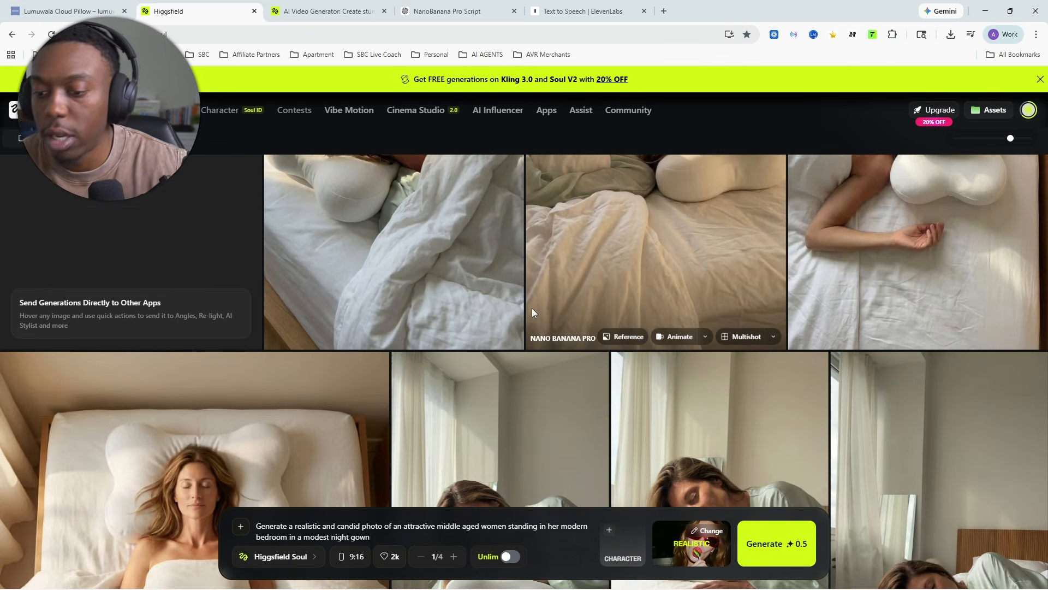
scroll(535, 308, down, 4)
scroll(641, 307, down, 7)
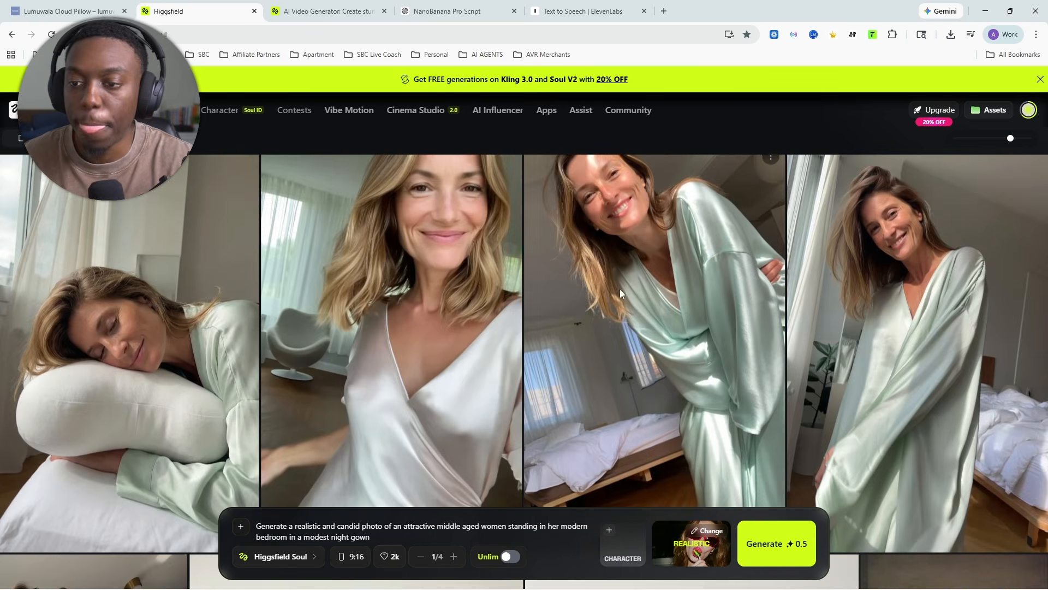
scroll(618, 289, up, 3)
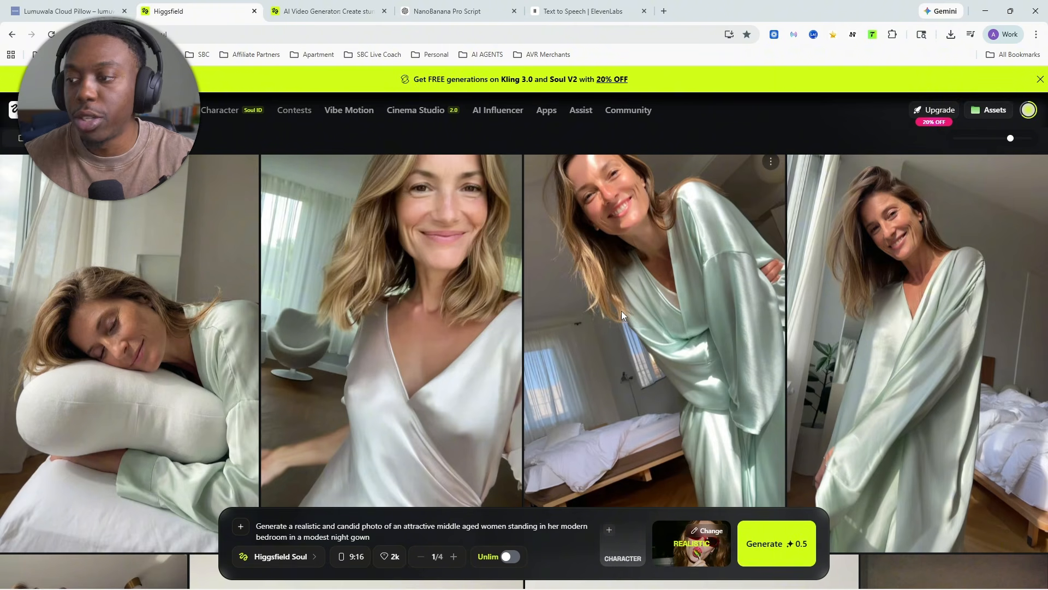
scroll(590, 307, down, 5)
scroll(383, 327, up, 2)
scroll(120, 359, down, 2)
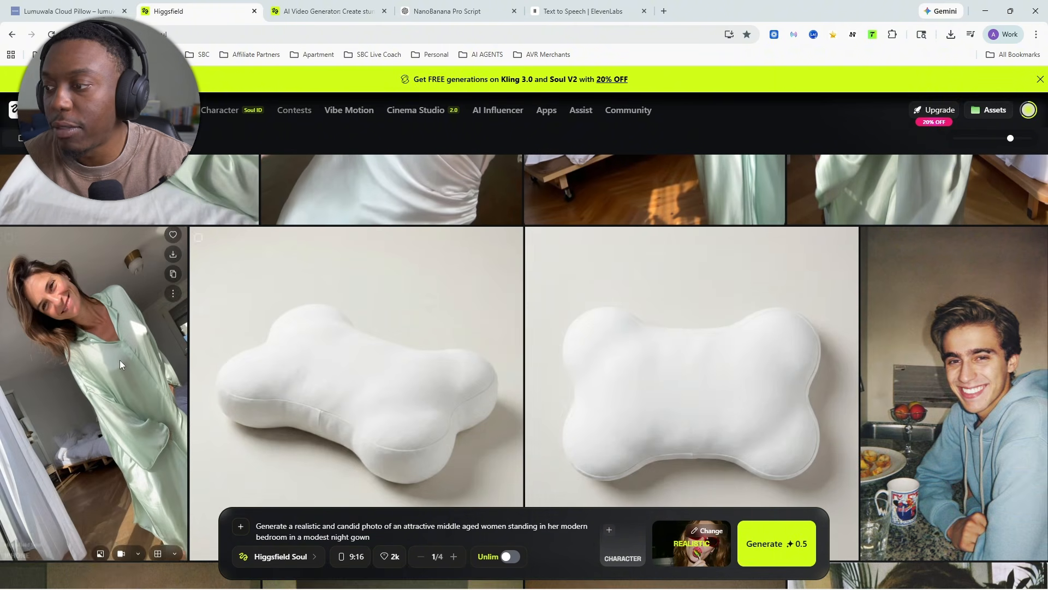
click(172, 281)
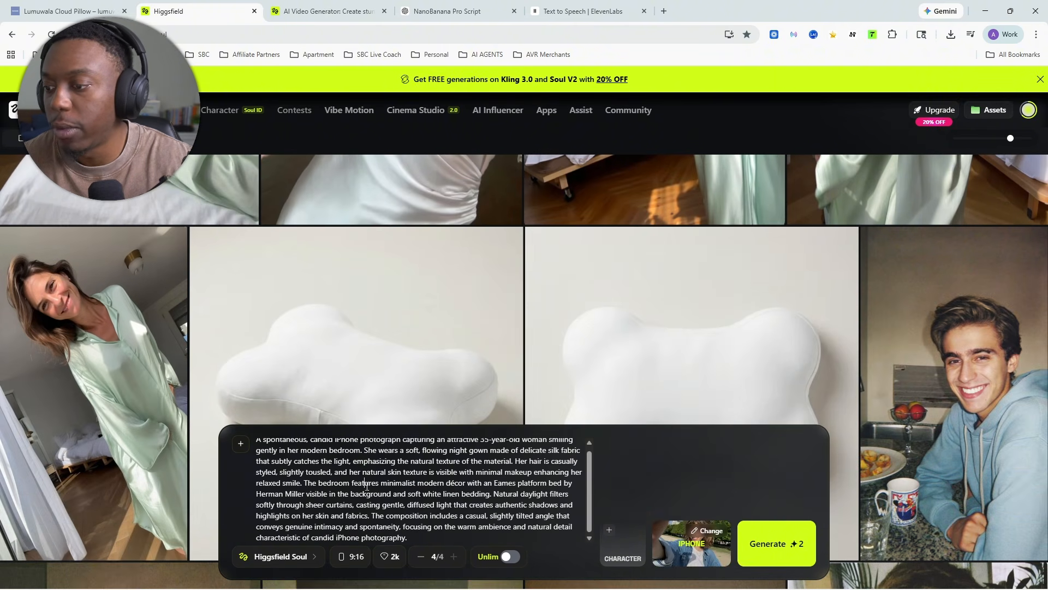
key(ctrl+a)
key(BackSpace)
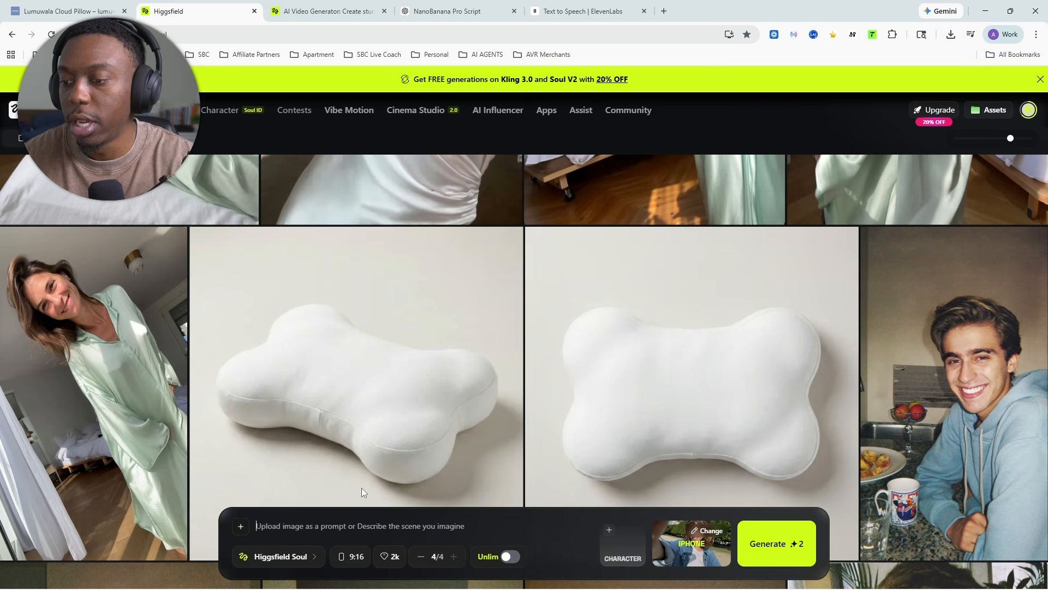
Step: Look over the earlier satin gown portraits and pillow scenes in the generation history
scroll(163, 349, up, 3)
scroll(251, 393, up, 2)
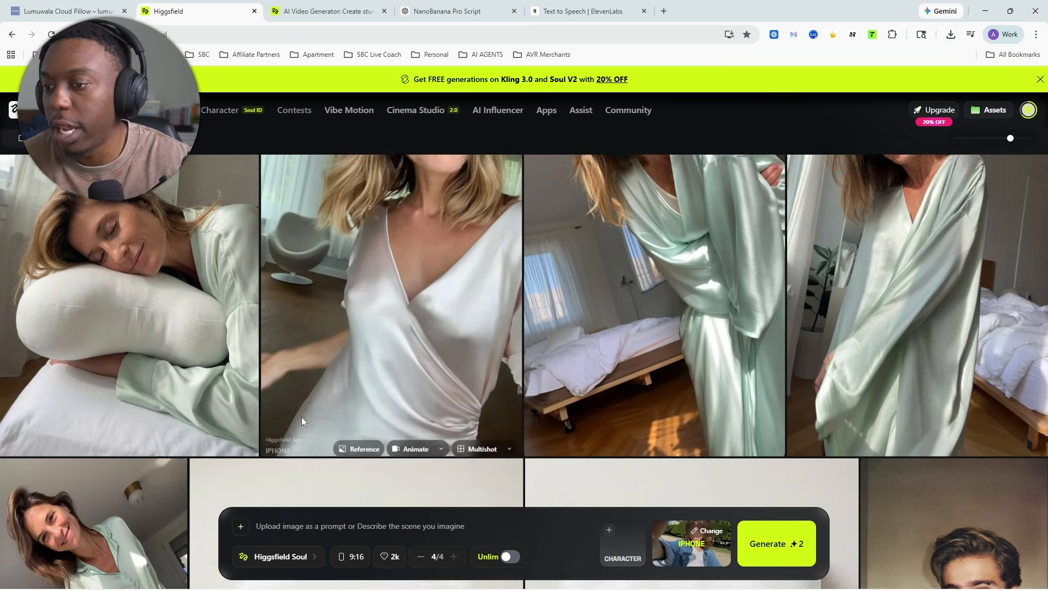
scroll(628, 363, down, 3)
scroll(651, 358, up, 5)
scroll(622, 344, up, 3)
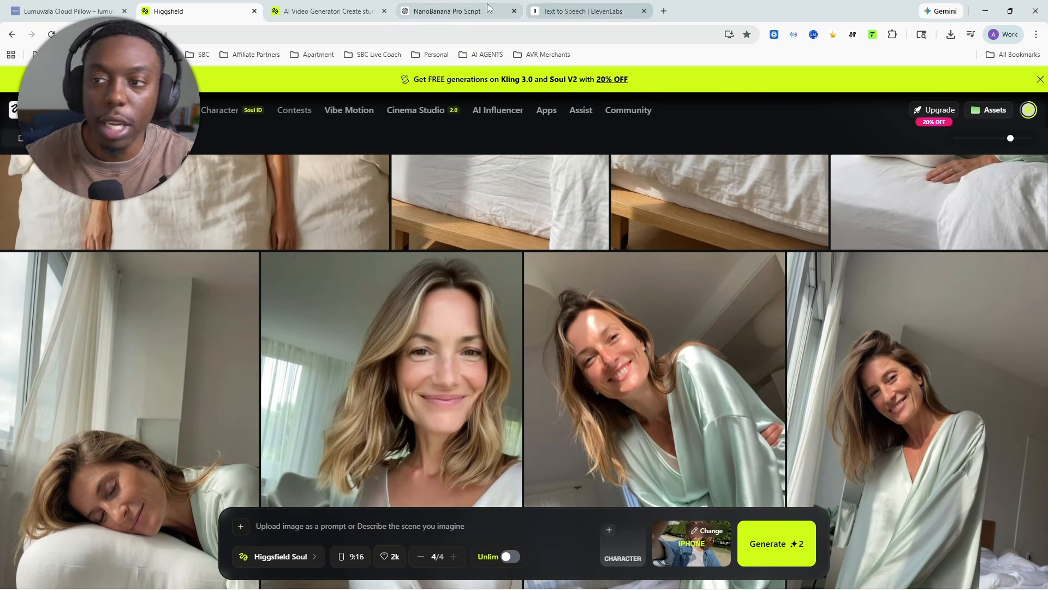
Step: Switch to the ChatGPT conversation and read the request for a Nano Banana Pro start image script and a Kling 3.0 video script
click(463, 10)
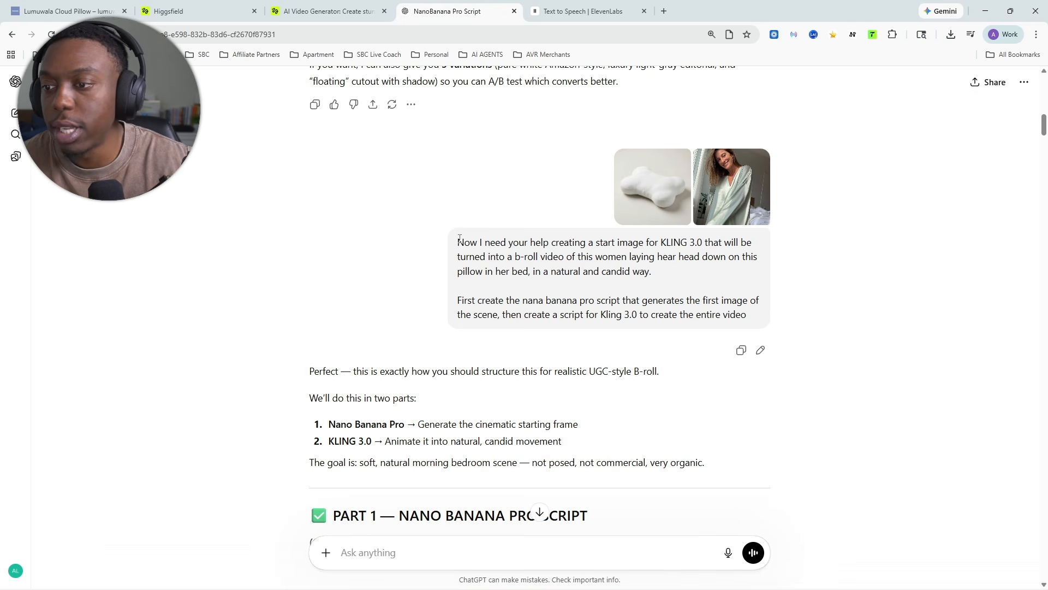
drag(459, 242, 696, 280)
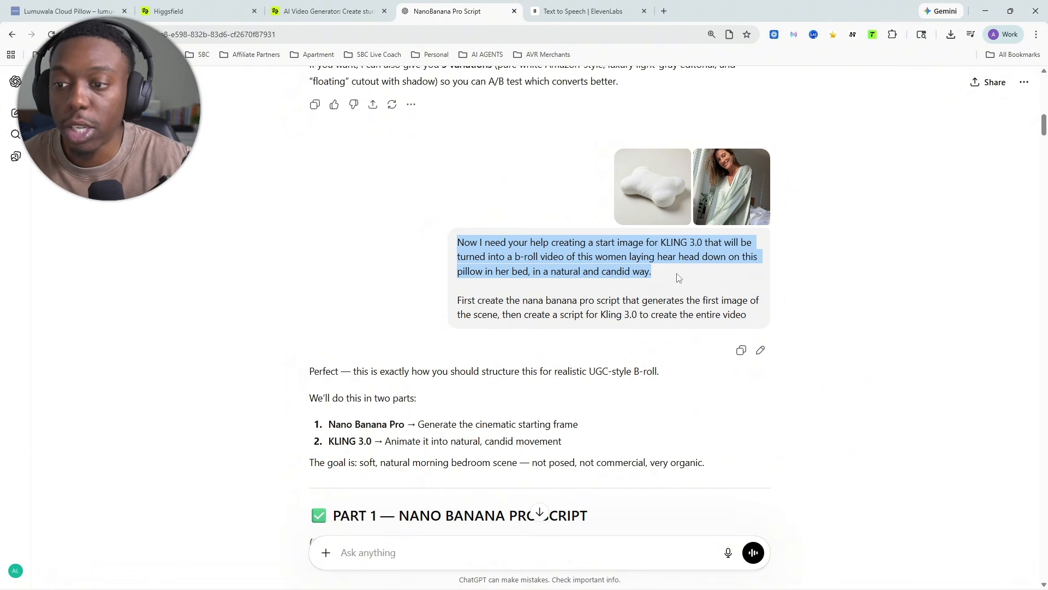
click(676, 272)
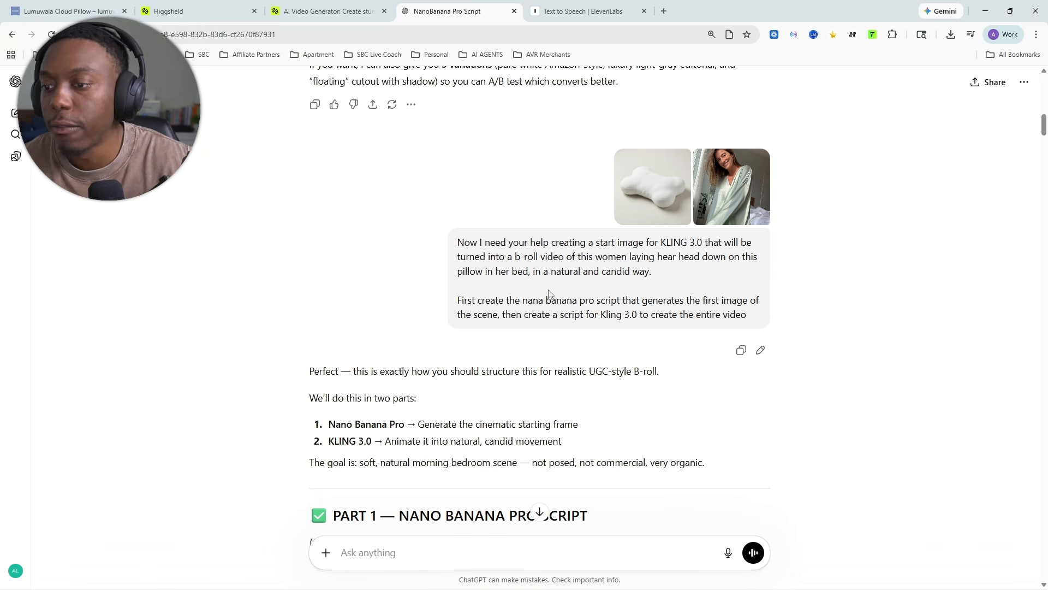
drag(483, 304, 599, 304)
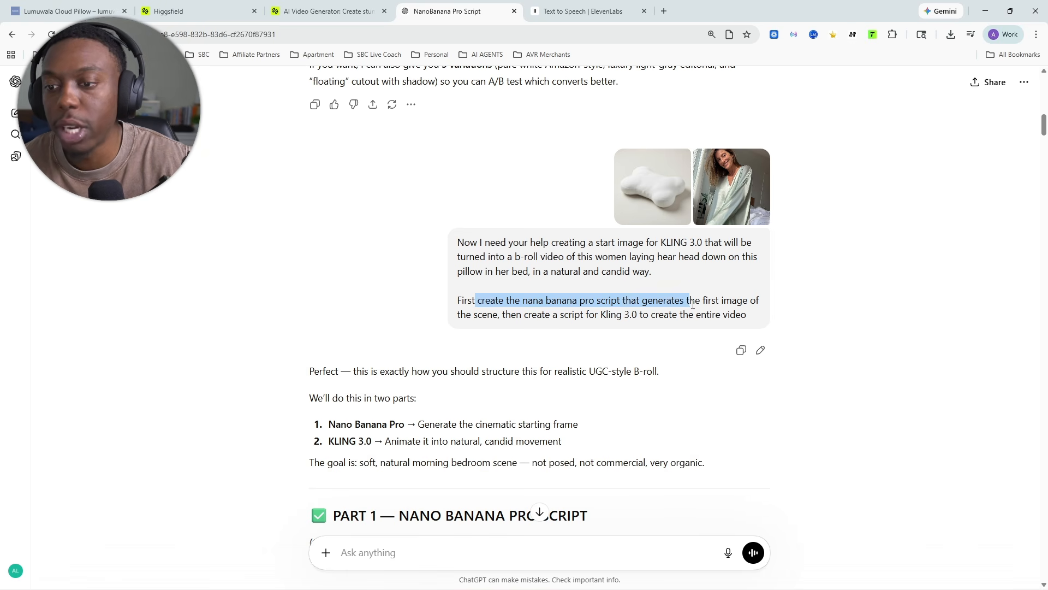
drag(741, 309, 596, 331)
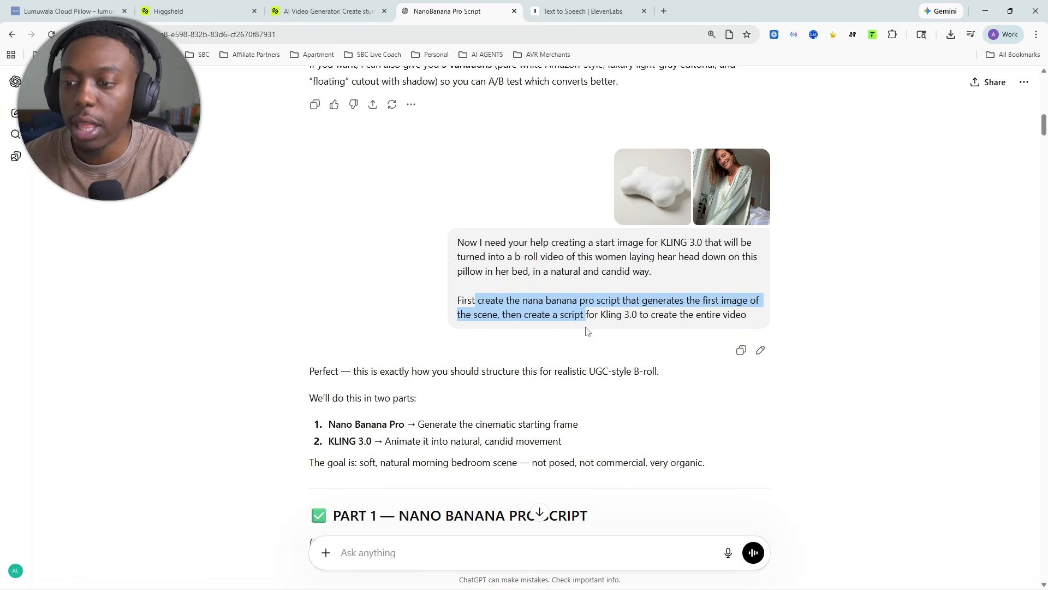
drag(656, 318, 748, 321)
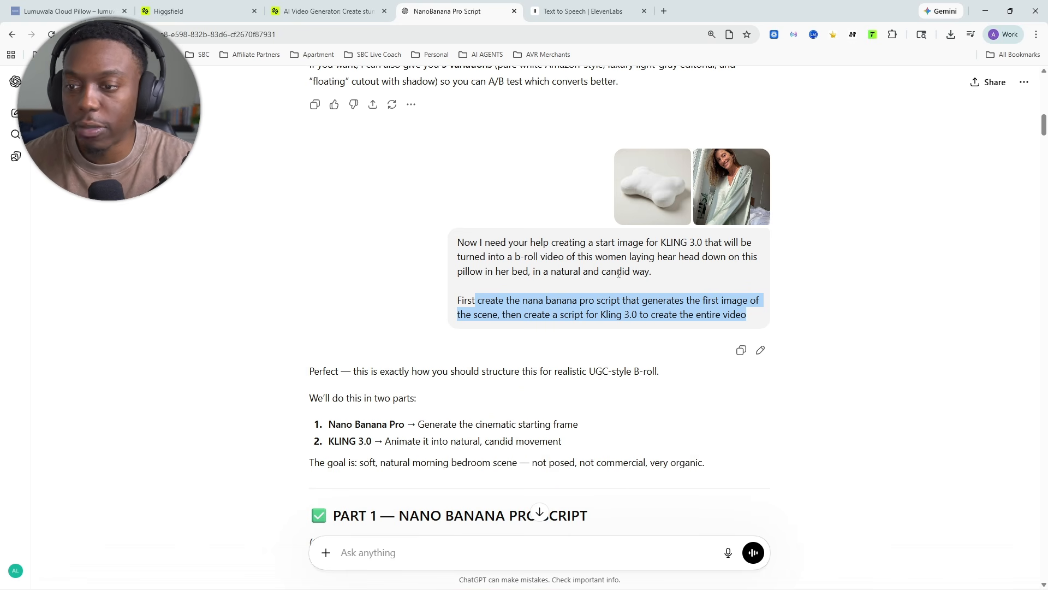
scroll(618, 272, down, 2)
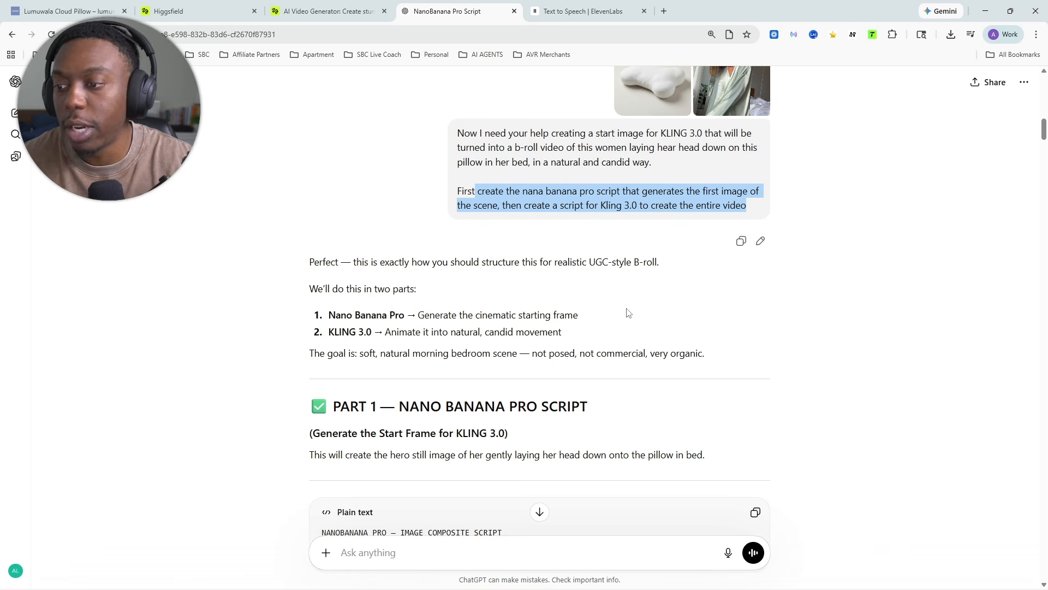
Step: Switch to Higgsfield and look over the earlier pillow scenes and satin gown portraits in the image history
click(213, 11)
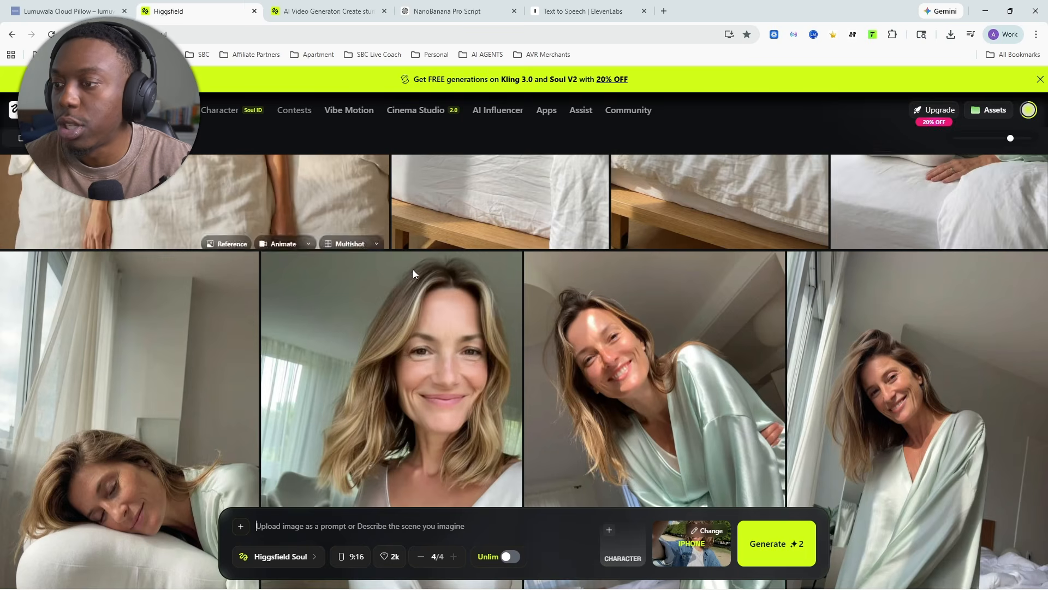
scroll(413, 270, down, 5)
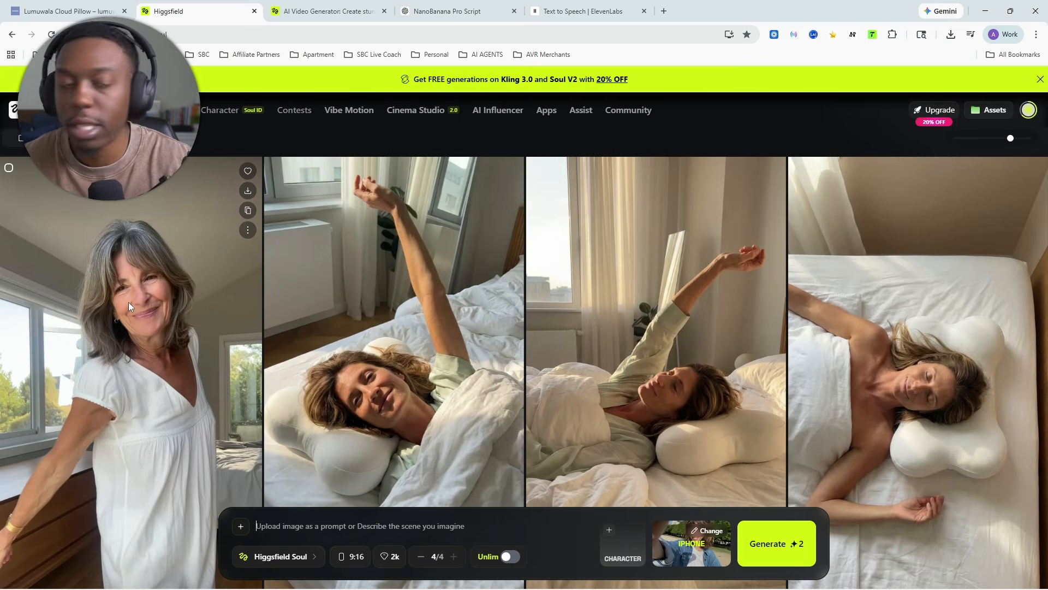
scroll(163, 302, down, 3)
scroll(163, 303, up, 3)
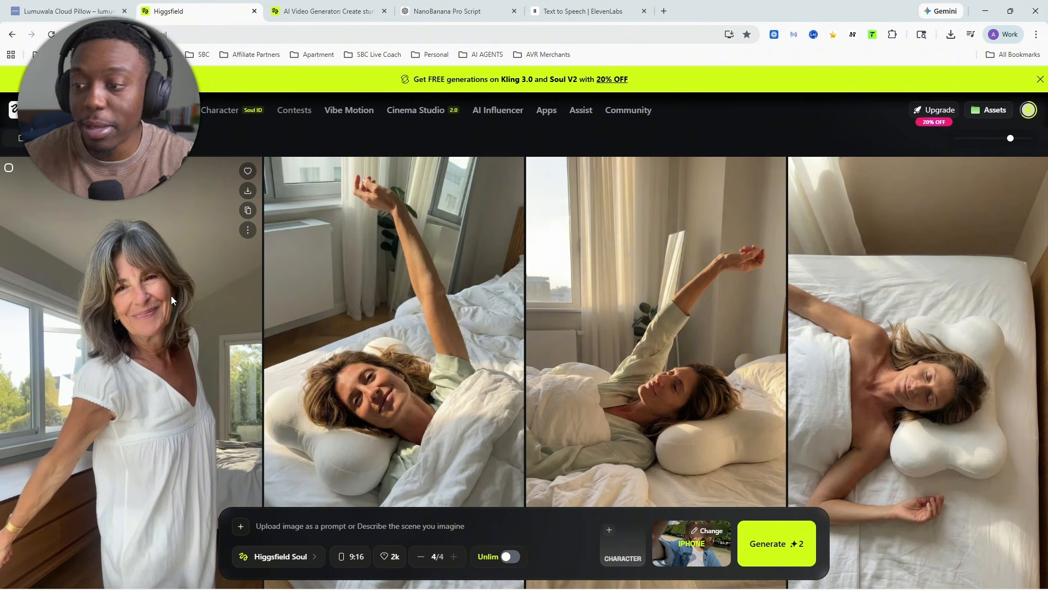
scroll(205, 261, down, 15)
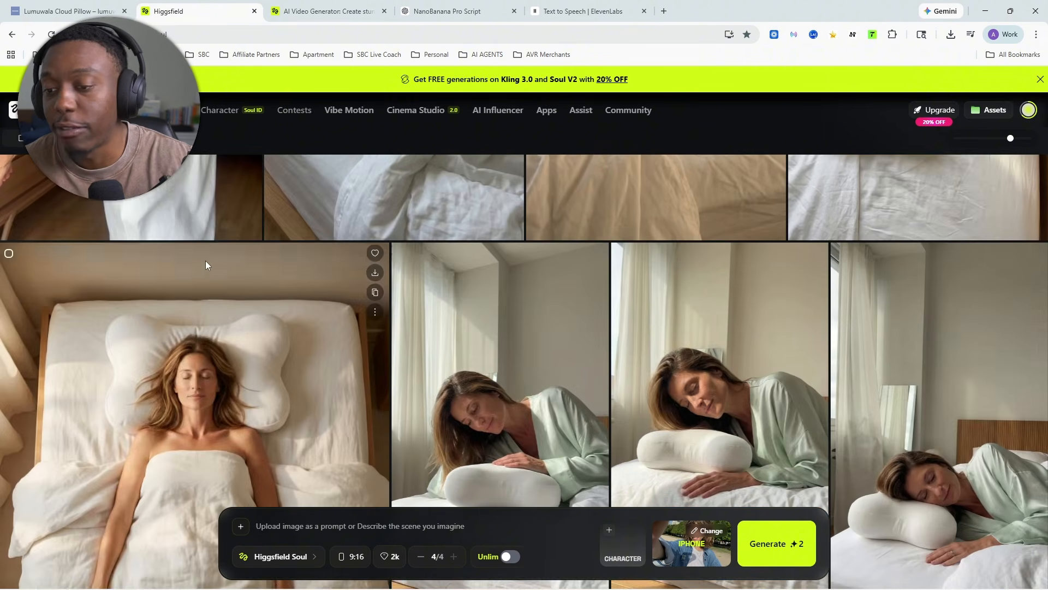
scroll(421, 323, up, 7)
scroll(429, 320, down, 7)
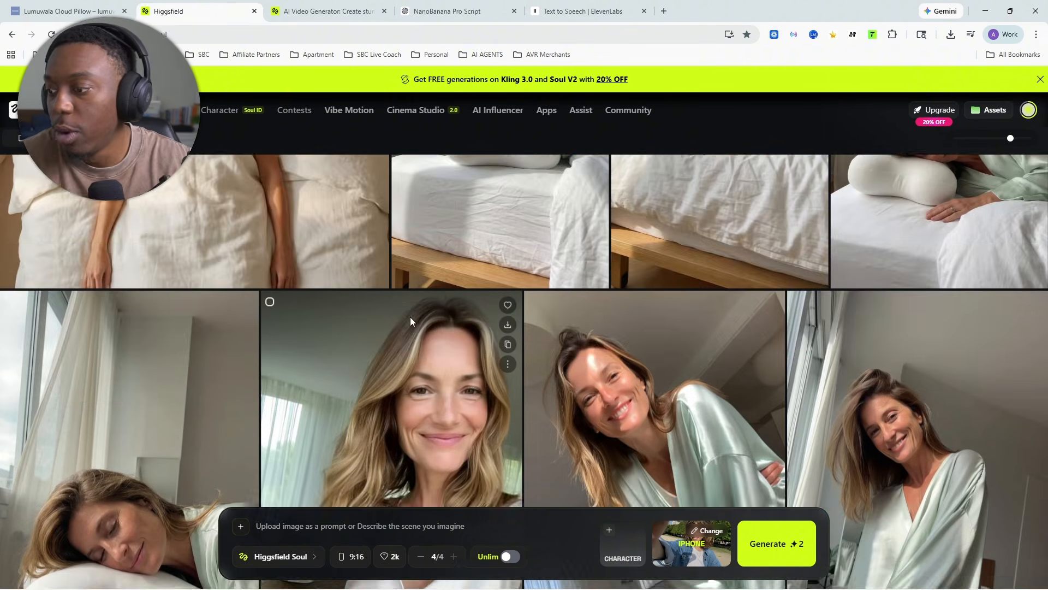
Step: Check the pillow and woman reference images in the ChatGPT request, and set the Higgsfield image model to Nano Banana Pro
click(407, 11)
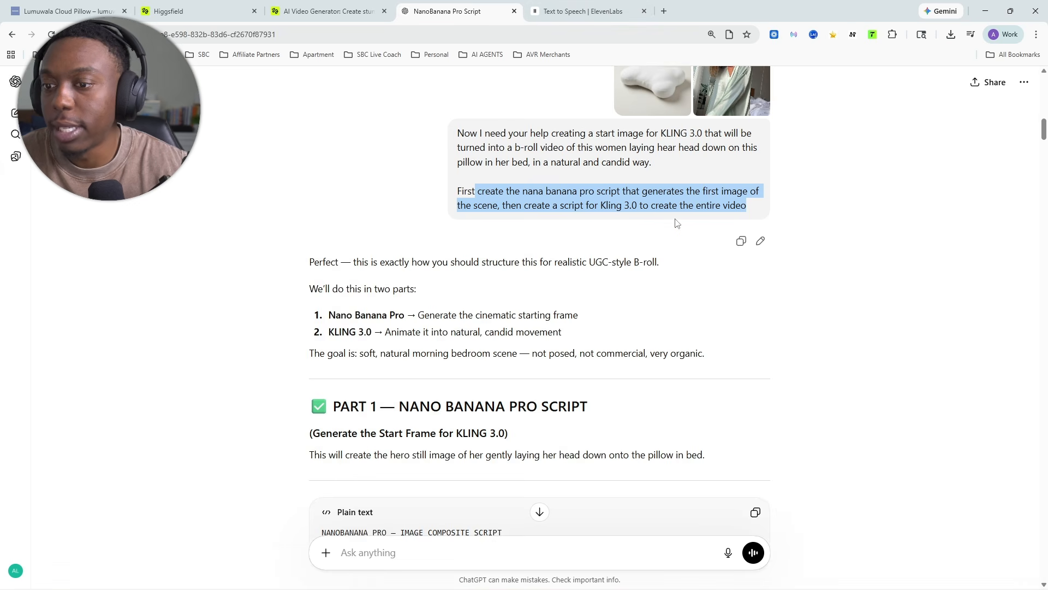
scroll(649, 344, up, 4)
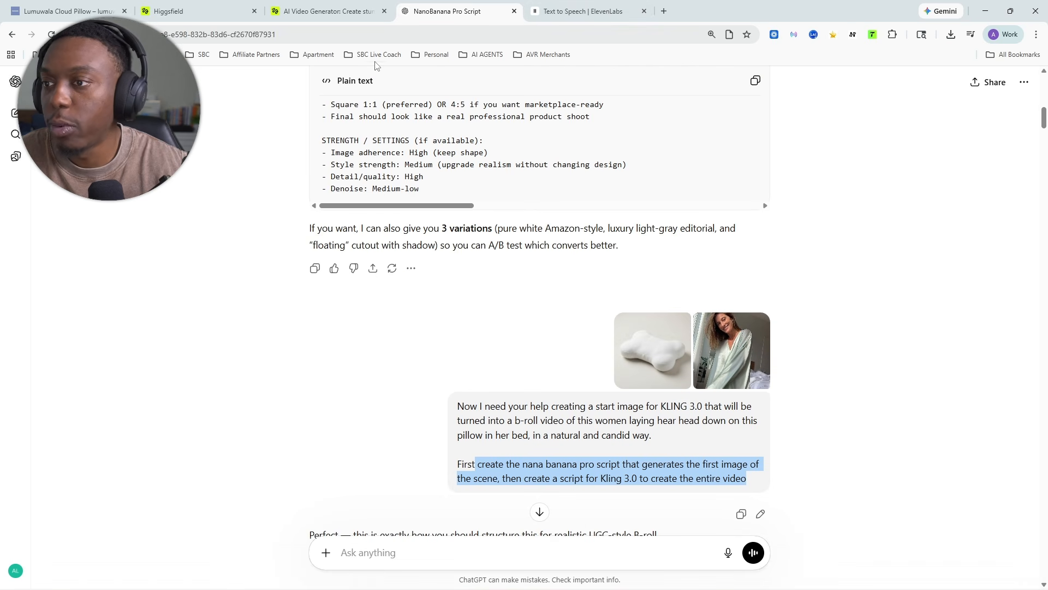
click(220, 7)
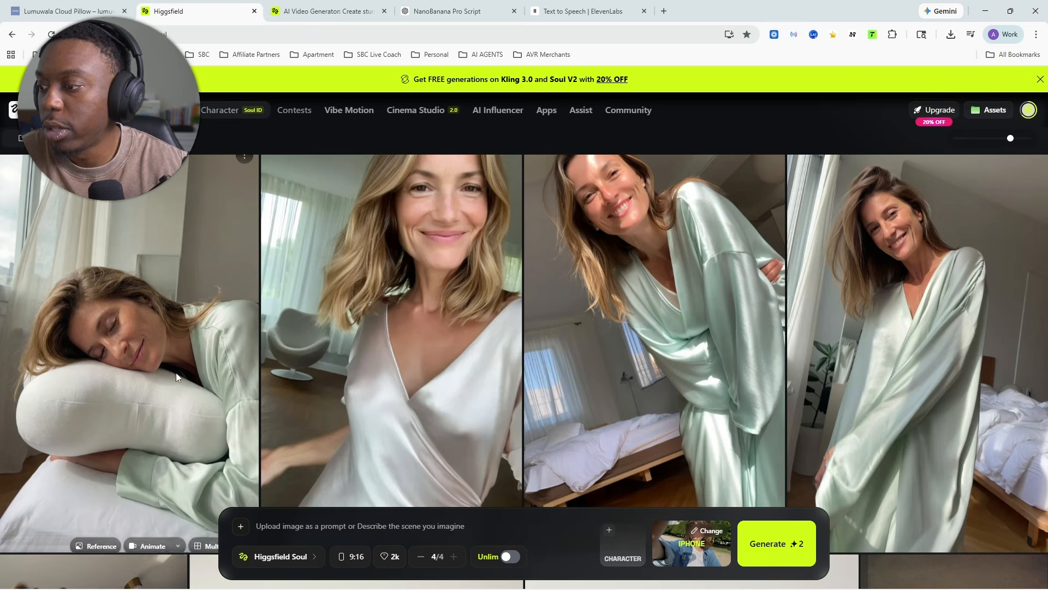
click(150, 323)
click(206, 339)
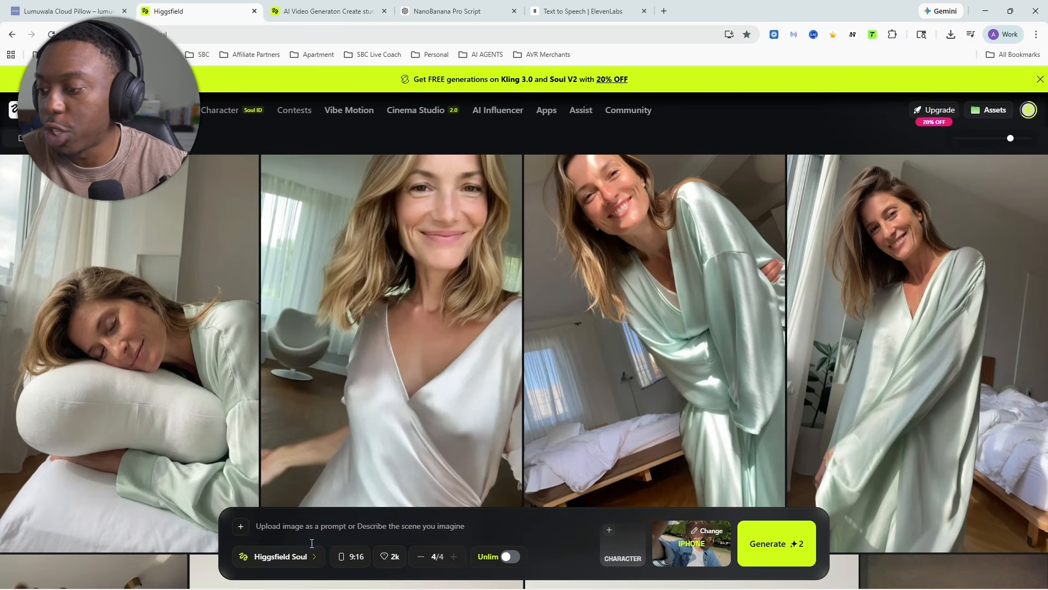
click(279, 557)
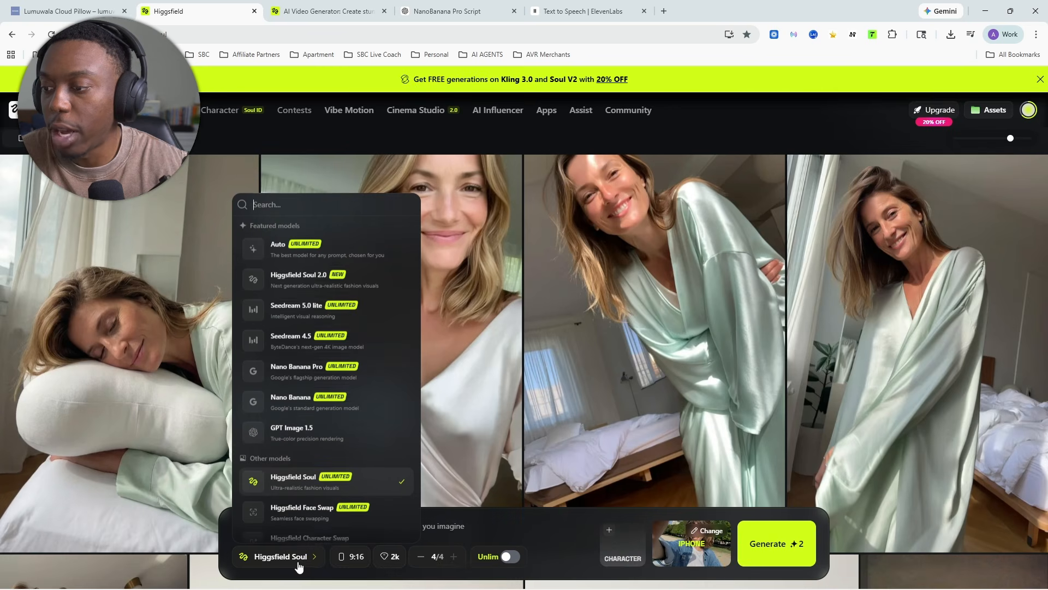
click(322, 372)
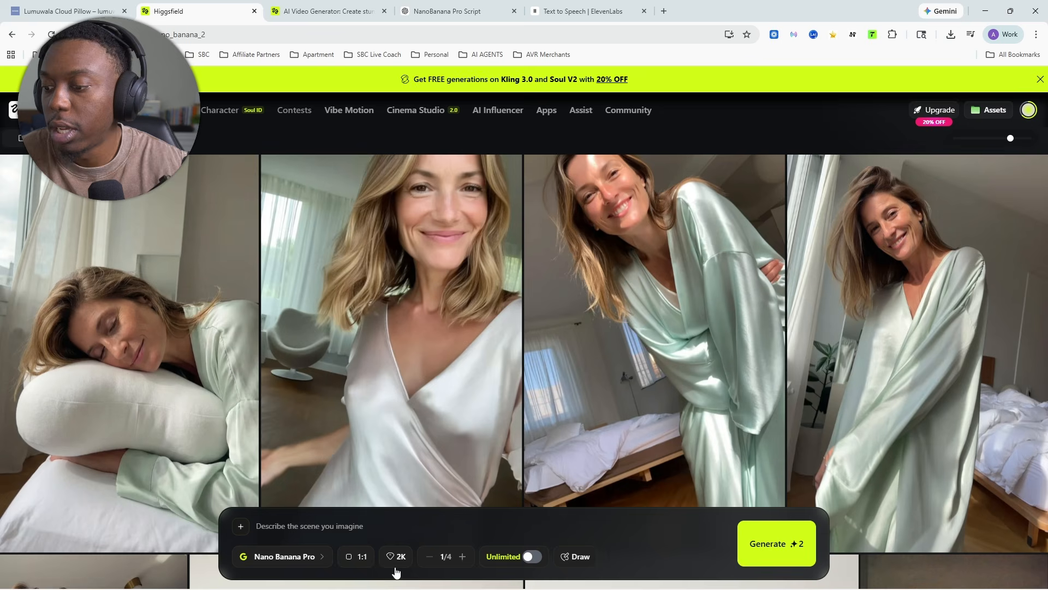
Step: Switch to the ChatGPT conversation, copy the Nano Banana Pro image composite script and read through its sections
click(445, 11)
scroll(624, 311, down, 6)
scroll(624, 312, down, 7)
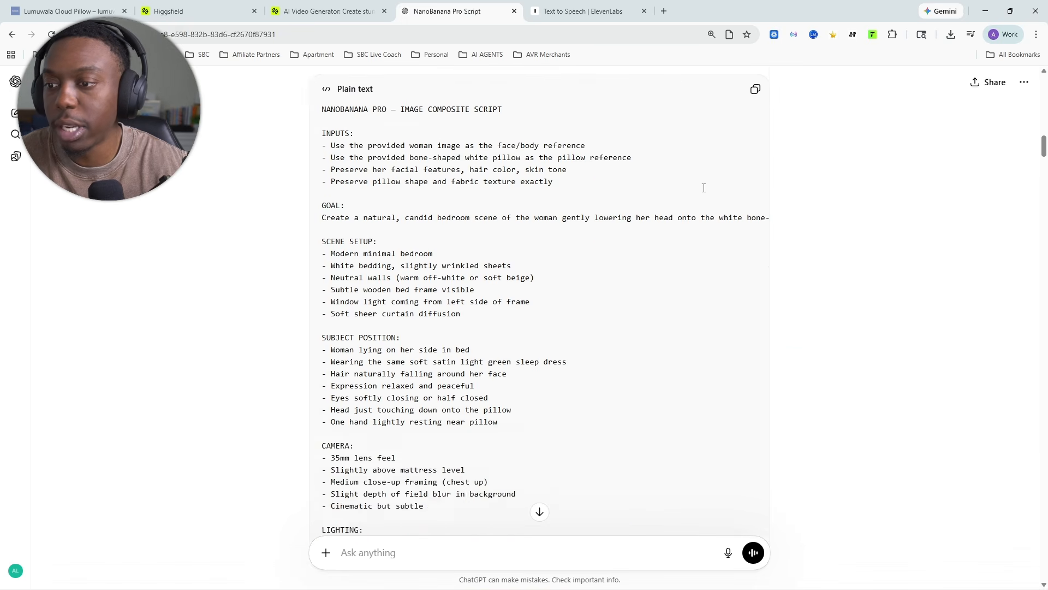
scroll(702, 187, up, 7)
scroll(784, 375, down, 4)
scroll(592, 312, down, 15)
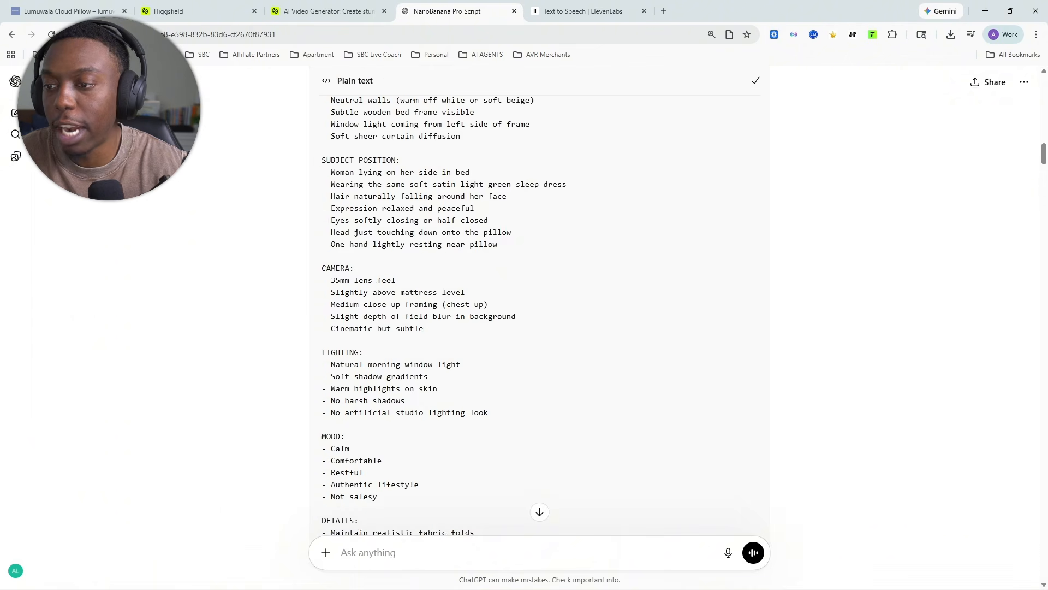
scroll(669, 305, up, 5)
scroll(669, 305, up, 5)
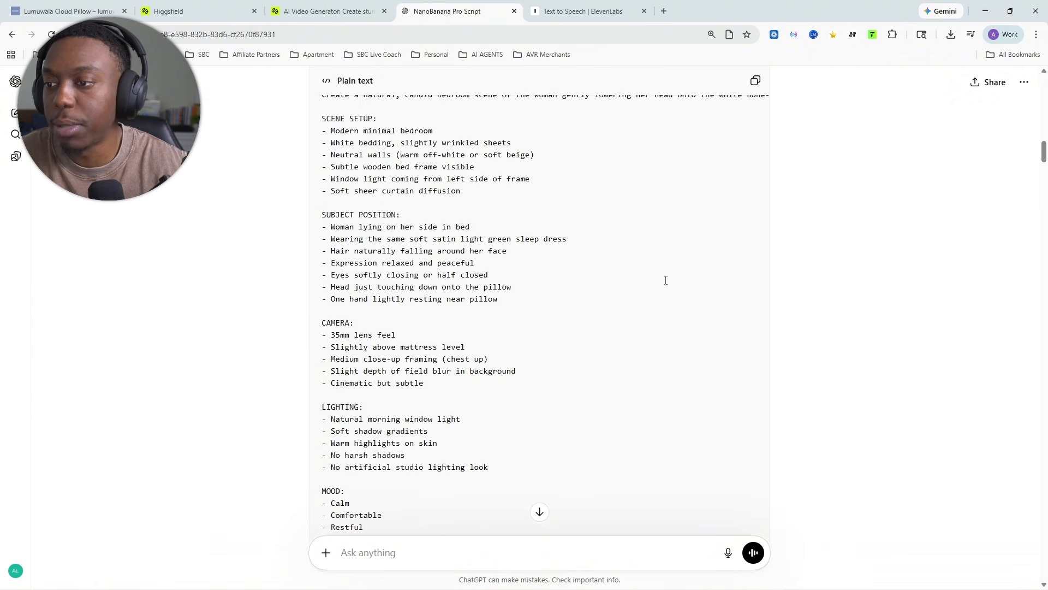
Step: Switch to Higgsfield, reuse the prompt and references of the woman resting on the pillow, keep 2K quality and enable unlimited generation
click(199, 12)
scroll(198, 363, up, 3)
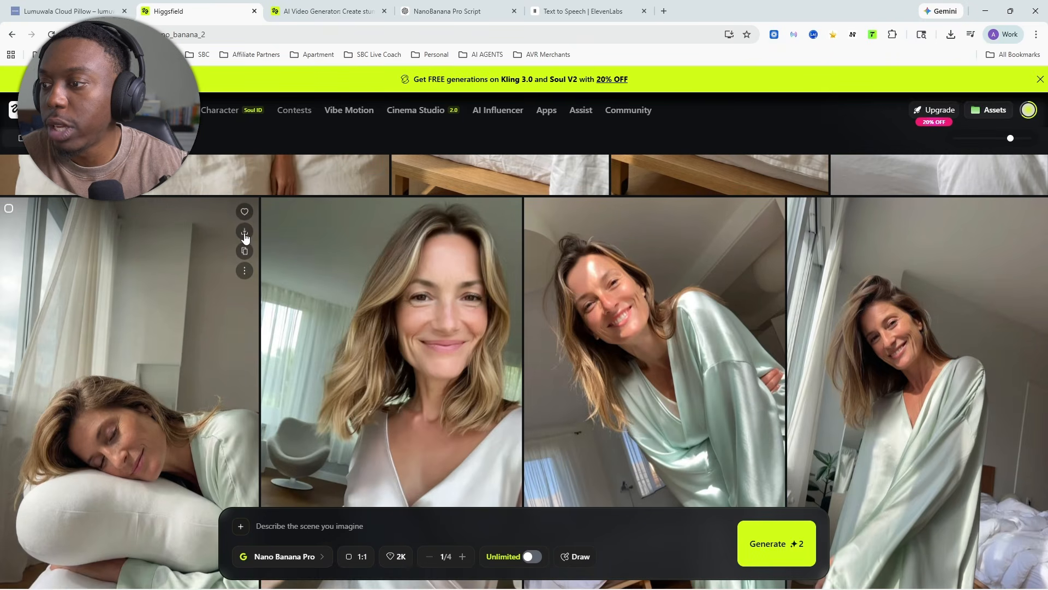
click(245, 250)
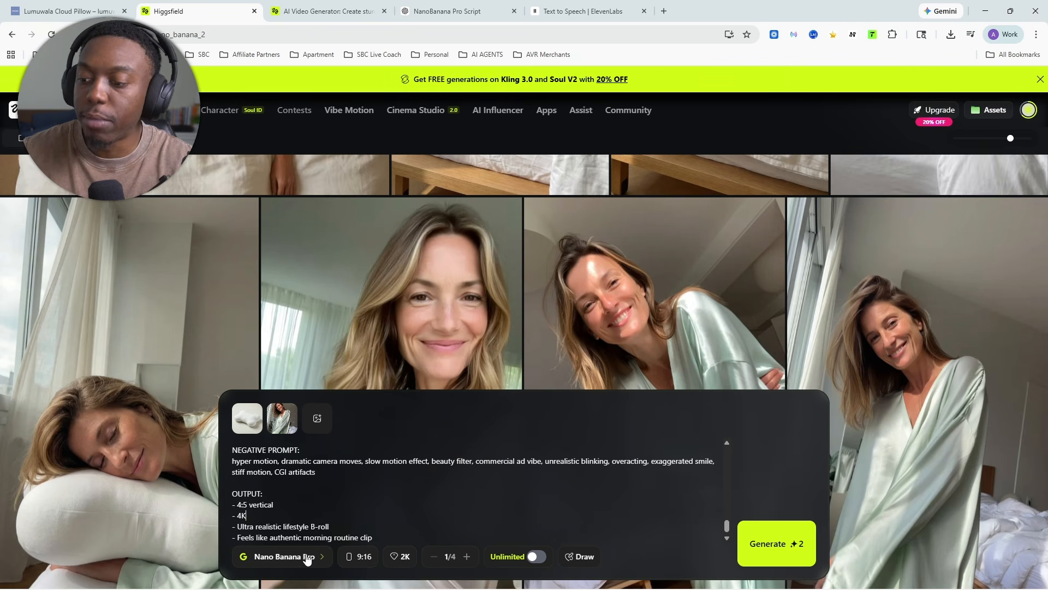
click(399, 557)
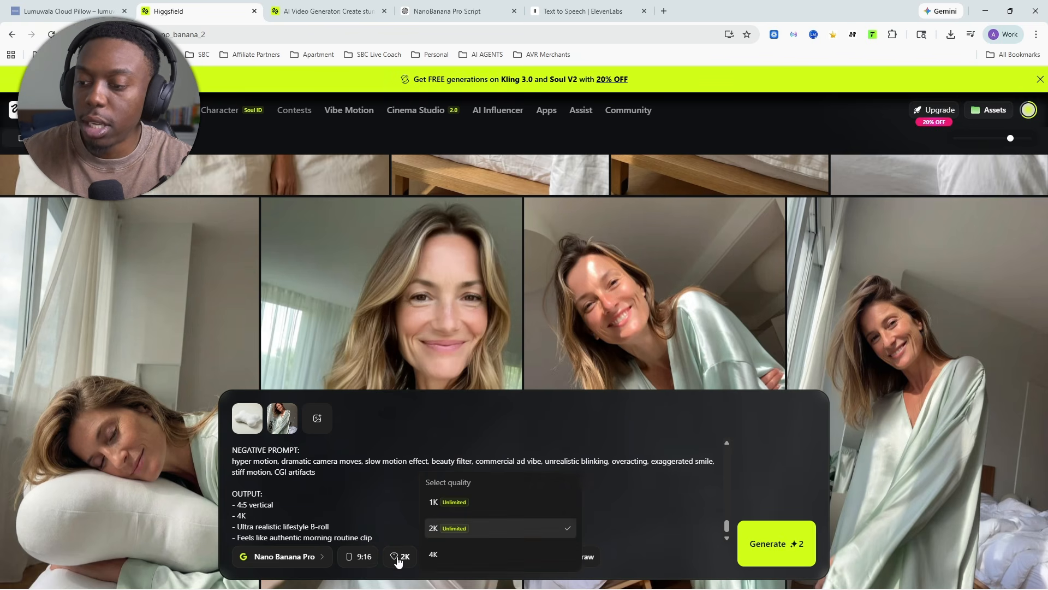
click(417, 552)
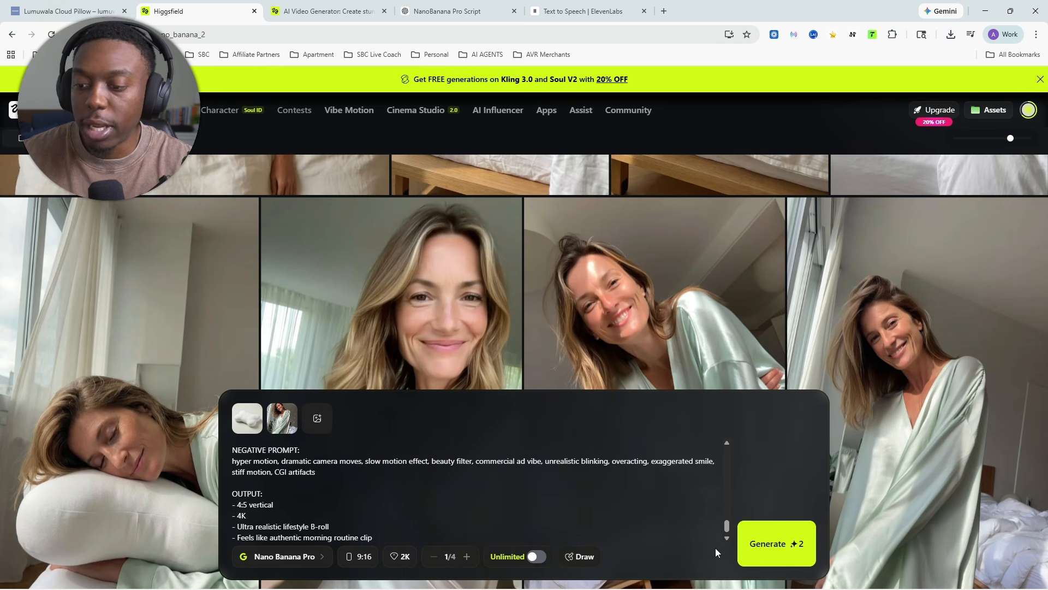
click(534, 557)
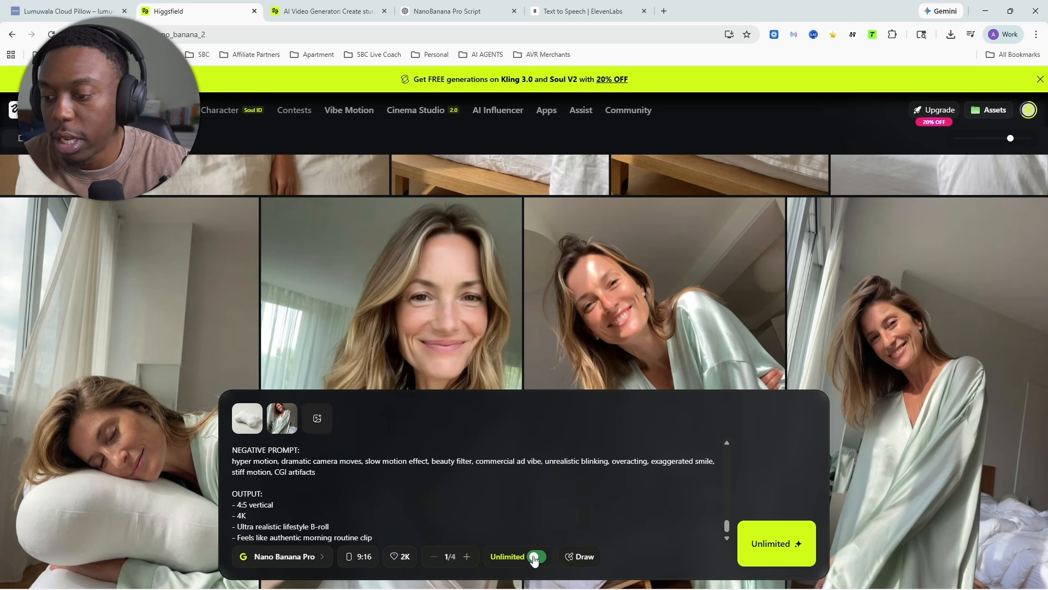
click(749, 532)
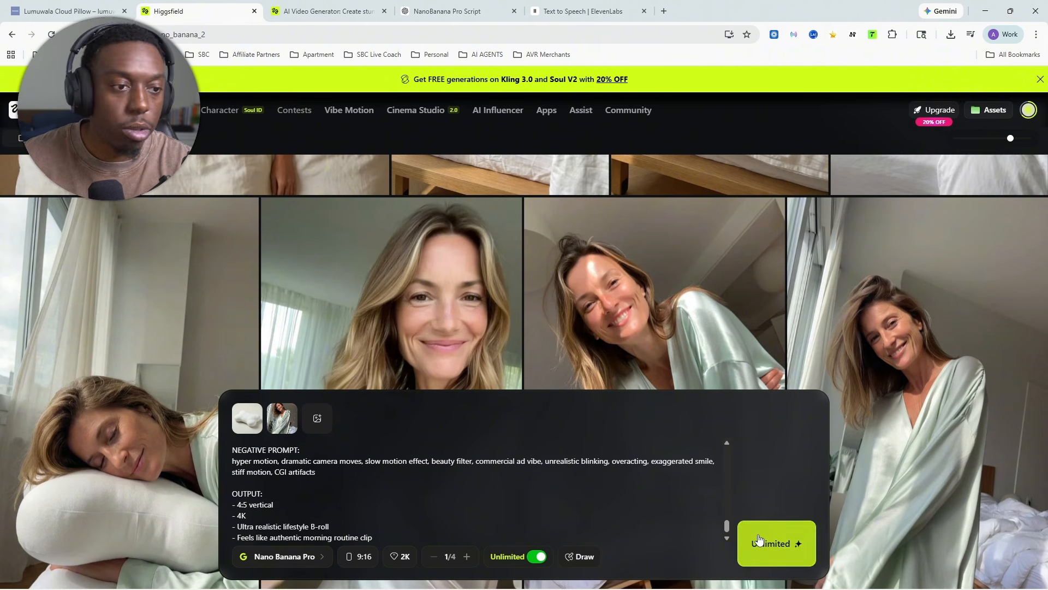
Step: View the generated image of the woman resting on the pillow in full, and compare it with the other bedside variations
scroll(146, 286, down, 3)
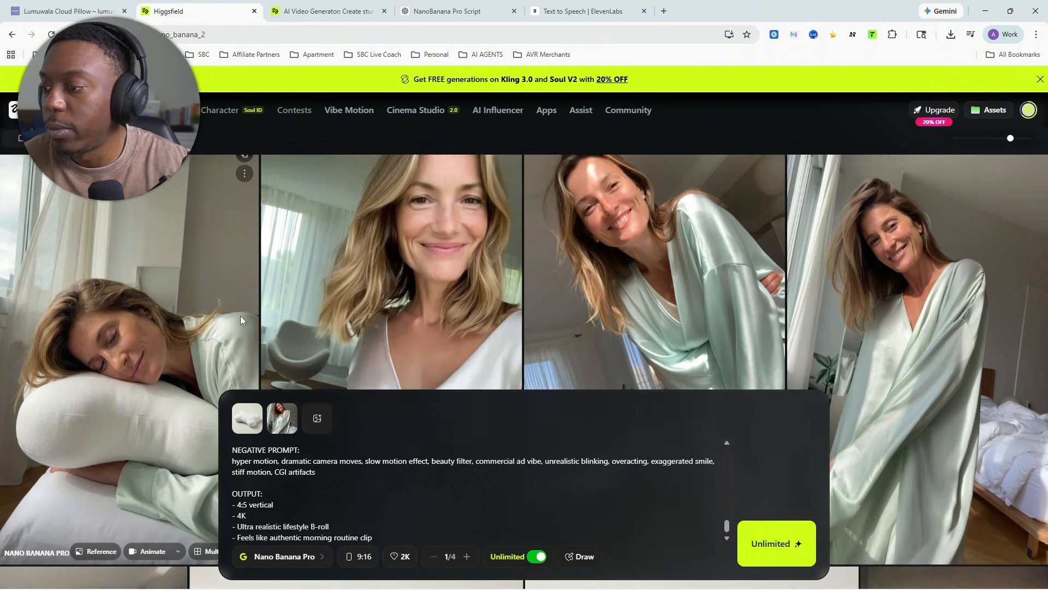
click(146, 285)
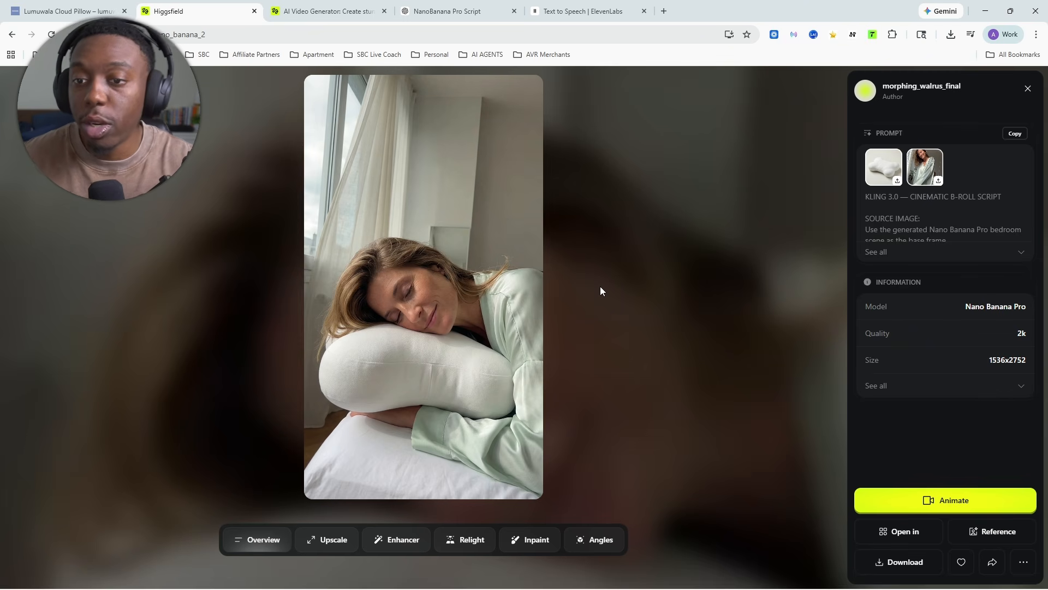
click(628, 275)
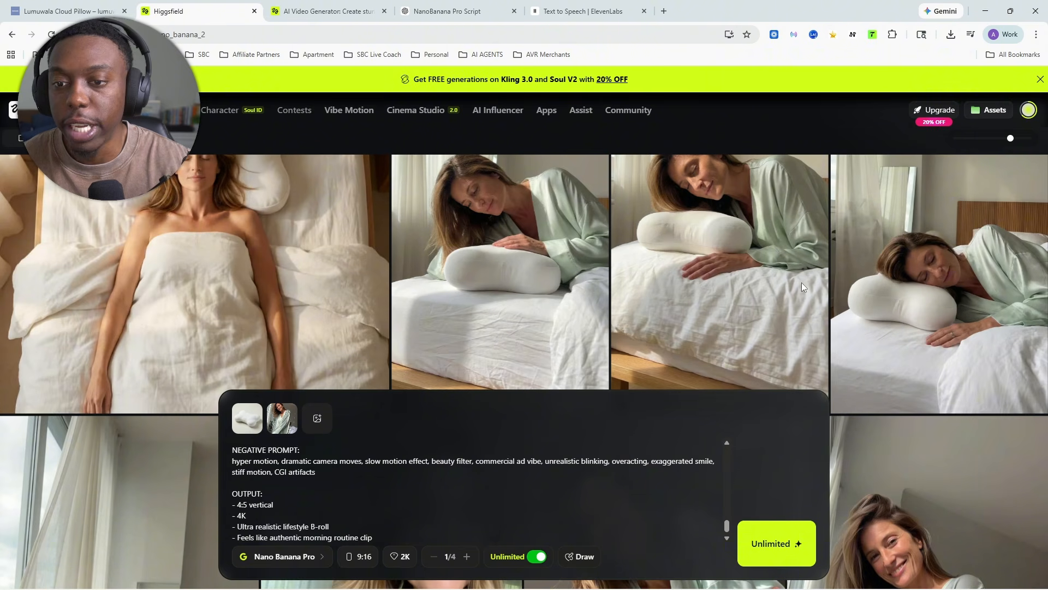
scroll(627, 296, up, 1)
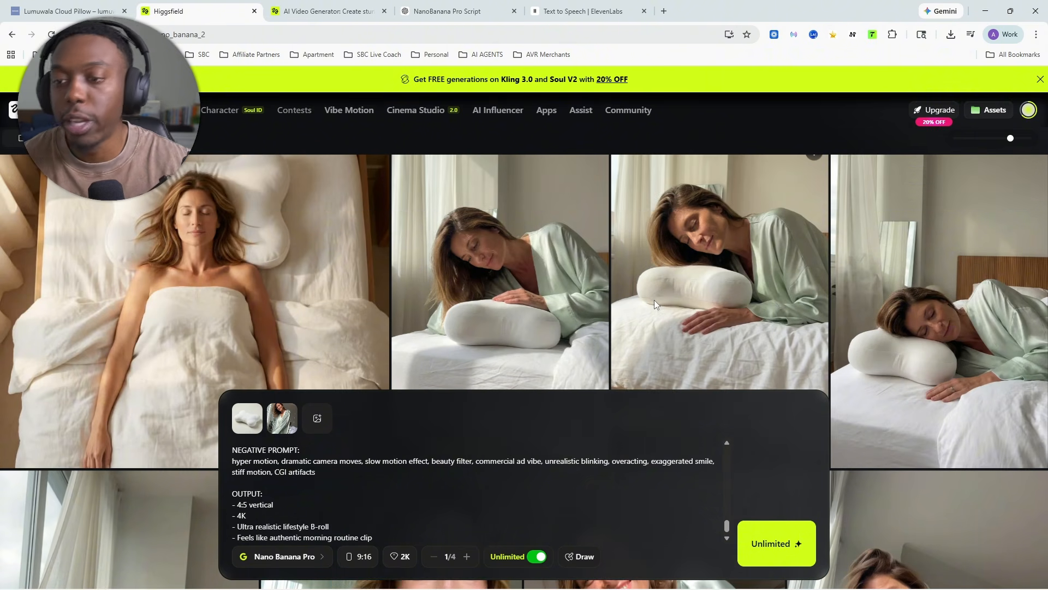
scroll(797, 299, up, 1)
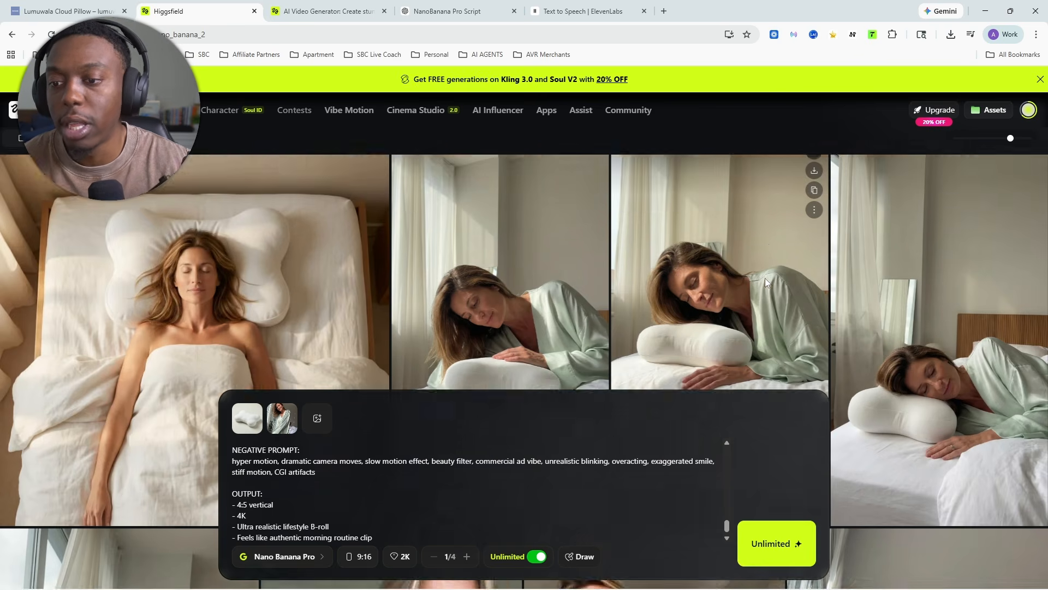
scroll(765, 277, down, 1)
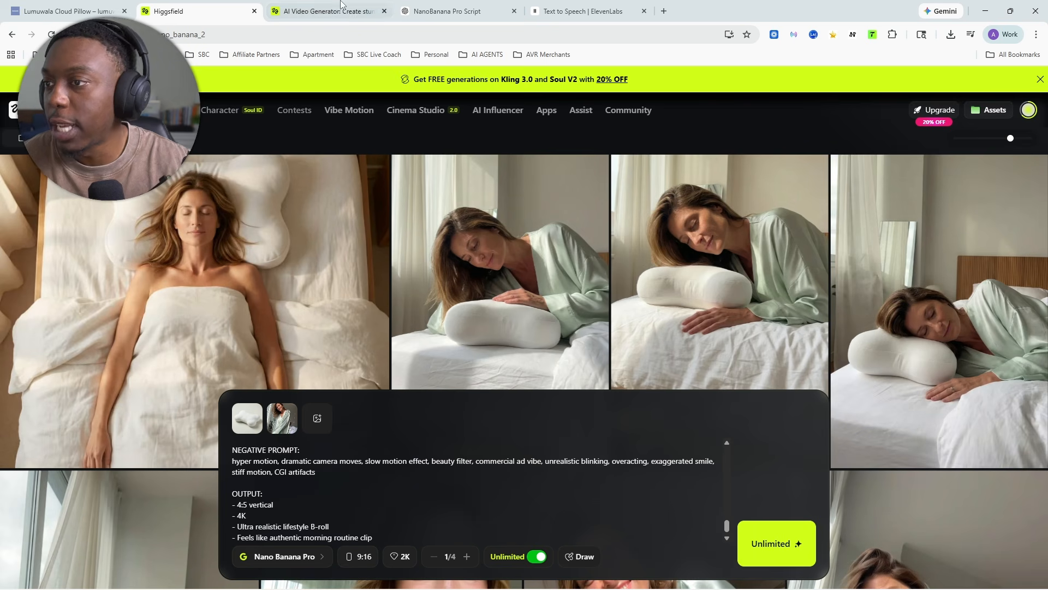
Step: Switch to the ChatGPT conversation and read the Part 2 Kling 3.0 cinematic B-roll video script through its output specifications
click(441, 6)
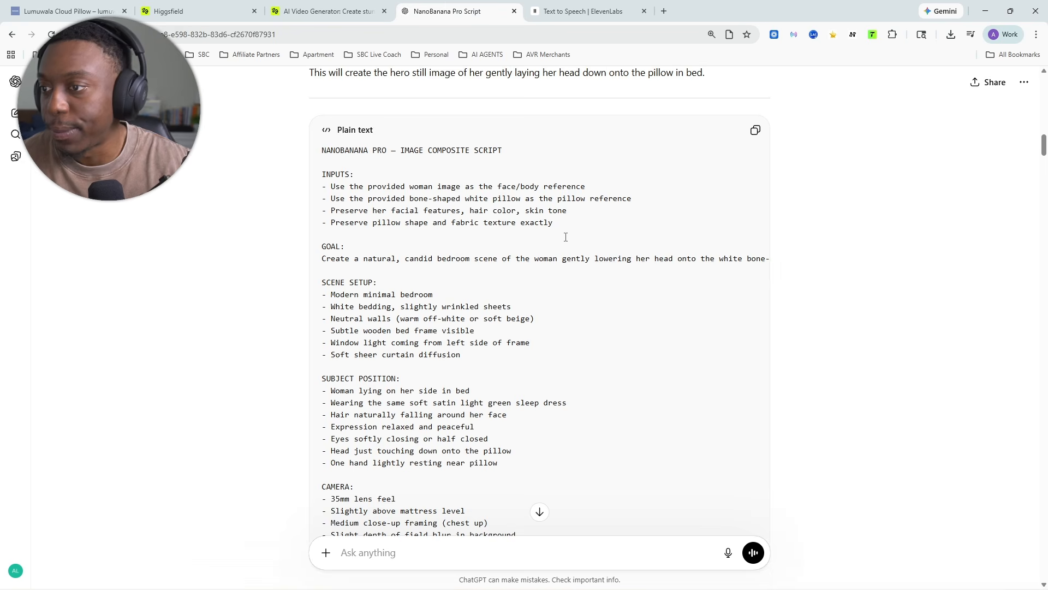
scroll(595, 243, up, 4)
scroll(595, 243, down, 14)
scroll(595, 243, down, 8)
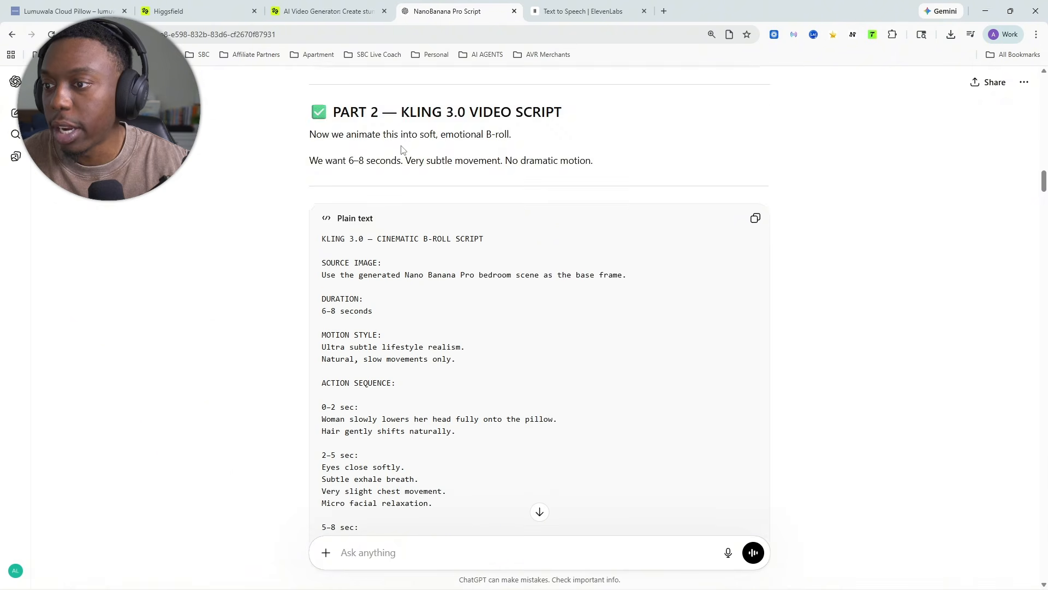
scroll(464, 168, up, 3)
scroll(673, 222, down, 14)
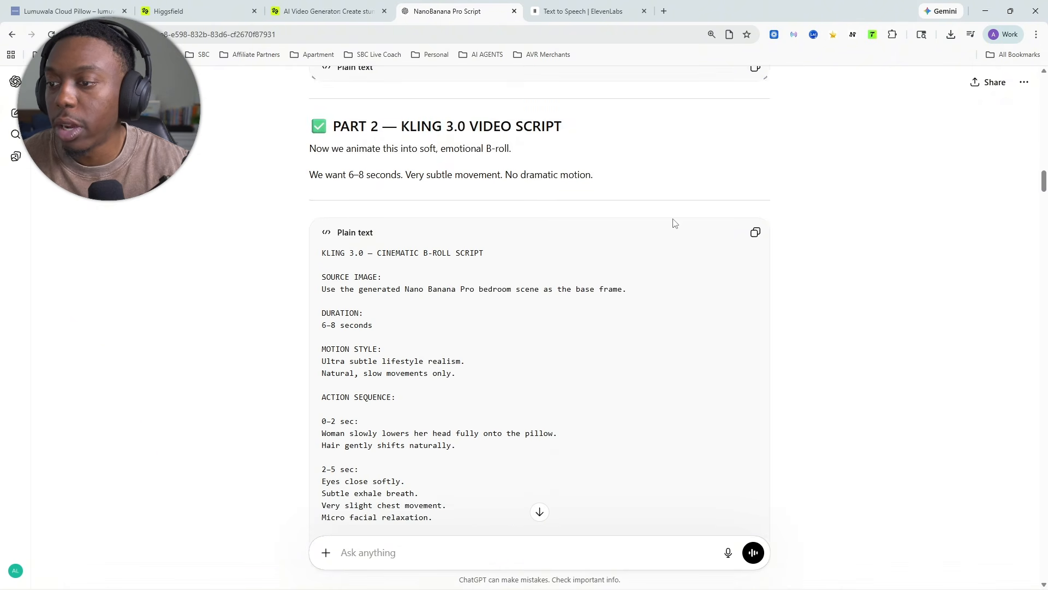
scroll(639, 236, up, 1)
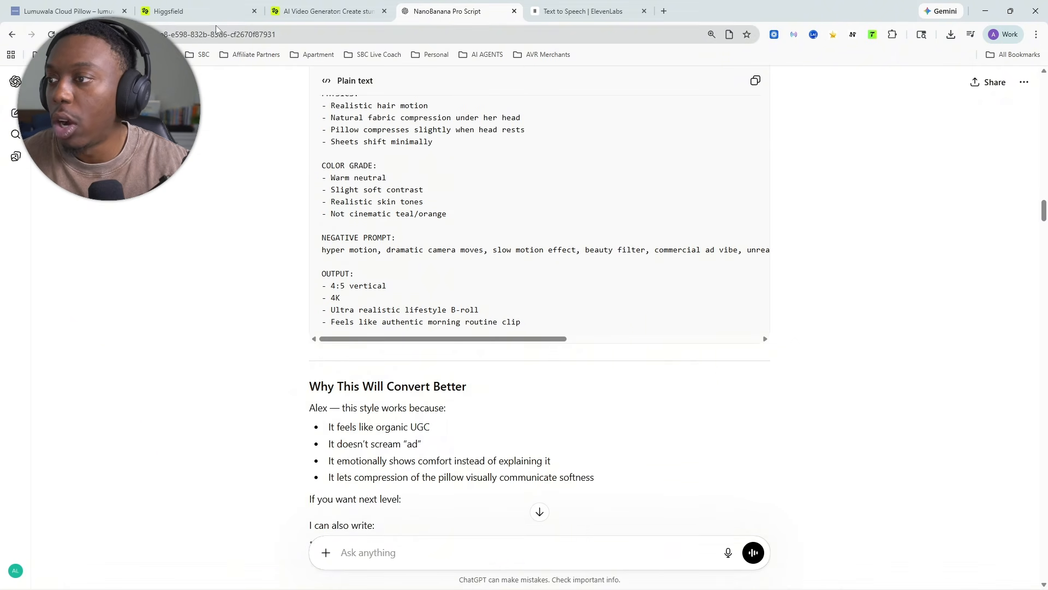
Step: Switch to Higgsfield, open the Kling 3.0 video generator and look over the earlier pillow videos in the history
click(188, 10)
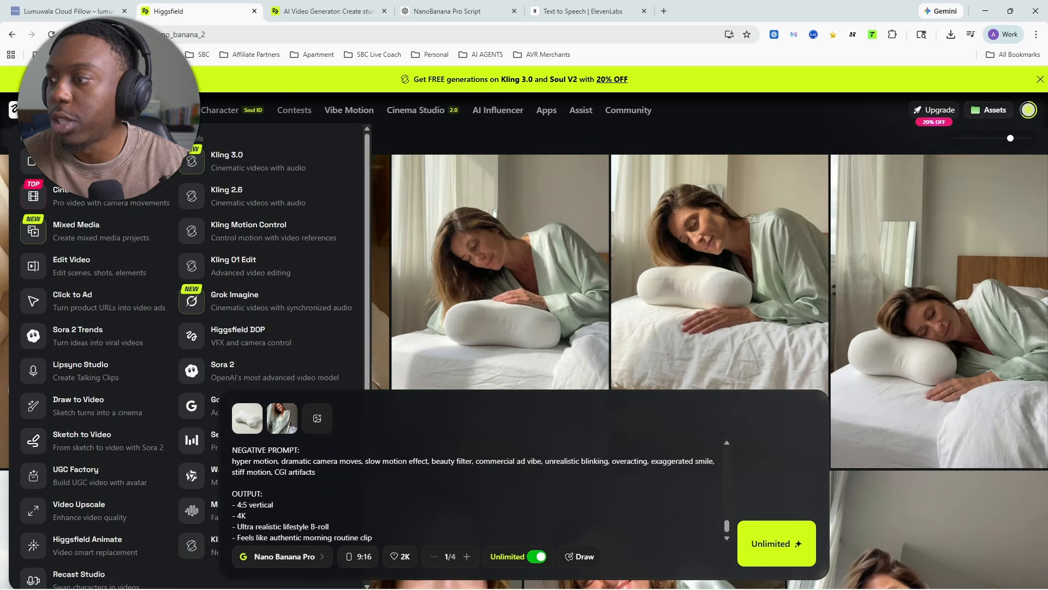
mouse_move(146, 110)
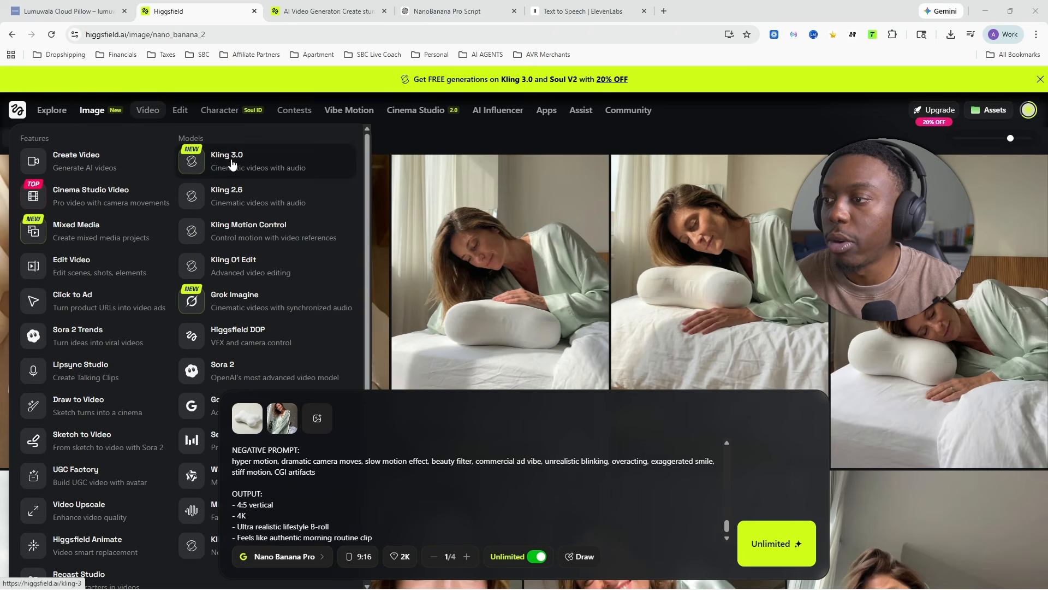
click(232, 164)
scroll(530, 278, down, 10)
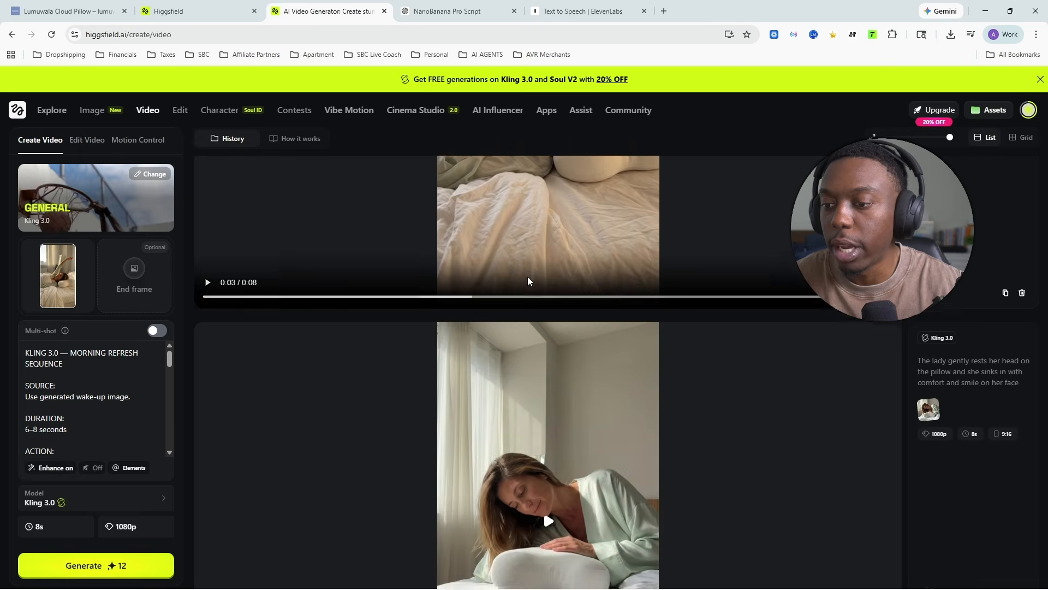
scroll(483, 284, down, 4)
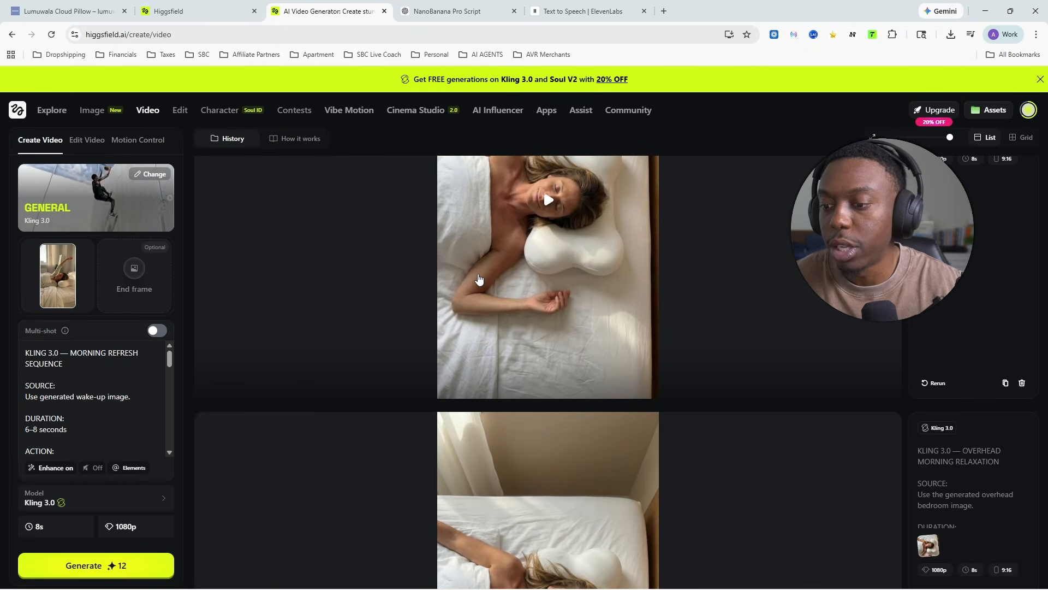
scroll(477, 278, up, 5)
scroll(472, 272, down, 3)
scroll(473, 272, up, 2)
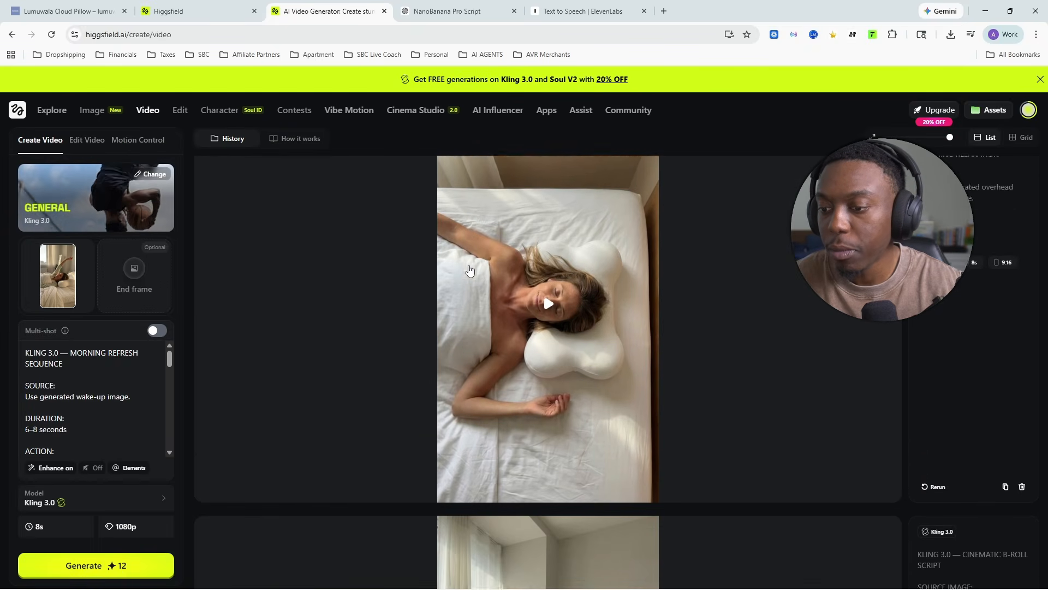
Step: Look through the history for the earlier Kling 3.0 videos of the woman resting on the pillow
scroll(469, 269, down, 3)
scroll(469, 269, up, 2)
scroll(468, 267, down, 5)
scroll(468, 268, up, 2)
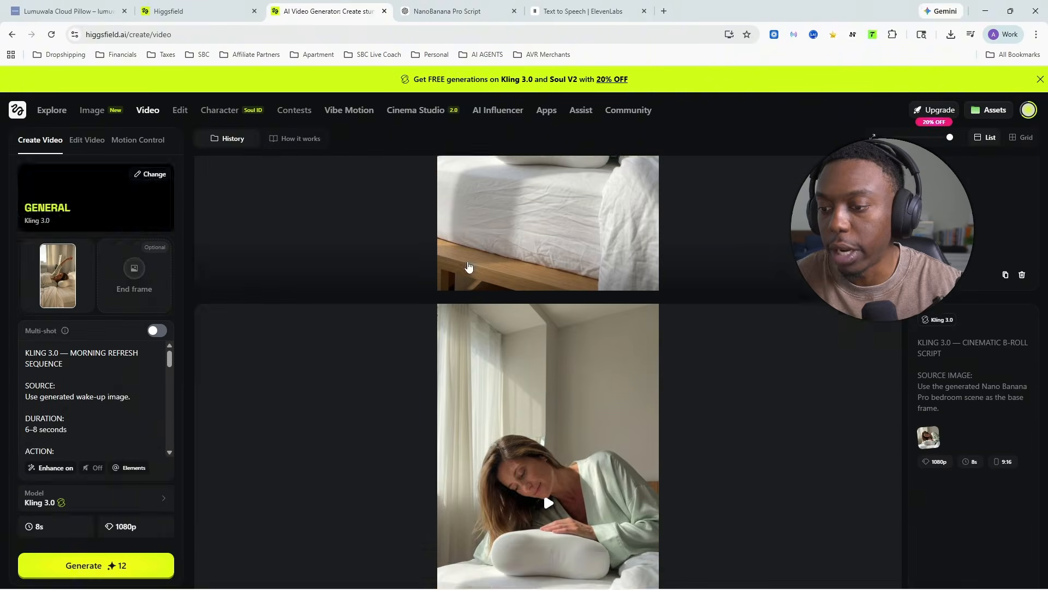
scroll(467, 265, down, 5)
scroll(467, 262, down, 1)
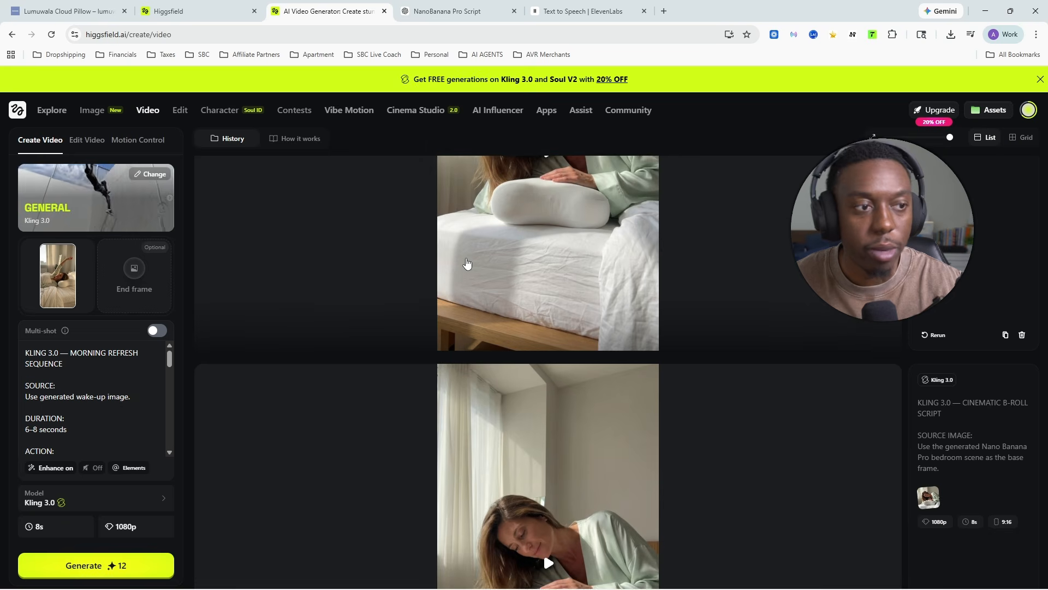
scroll(464, 257, down, 4)
scroll(464, 256, up, 1)
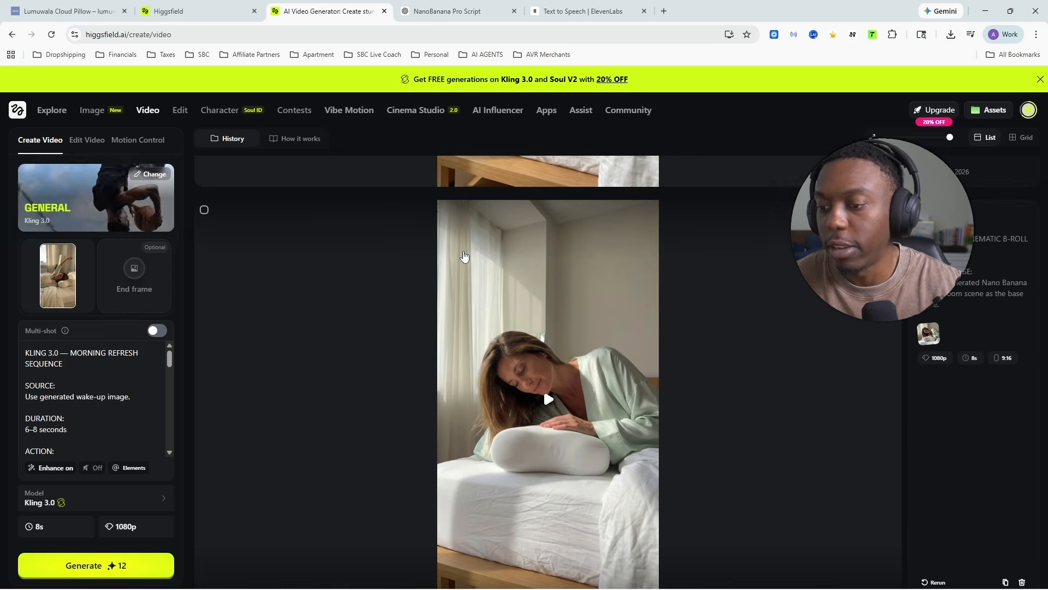
scroll(464, 255, up, 1)
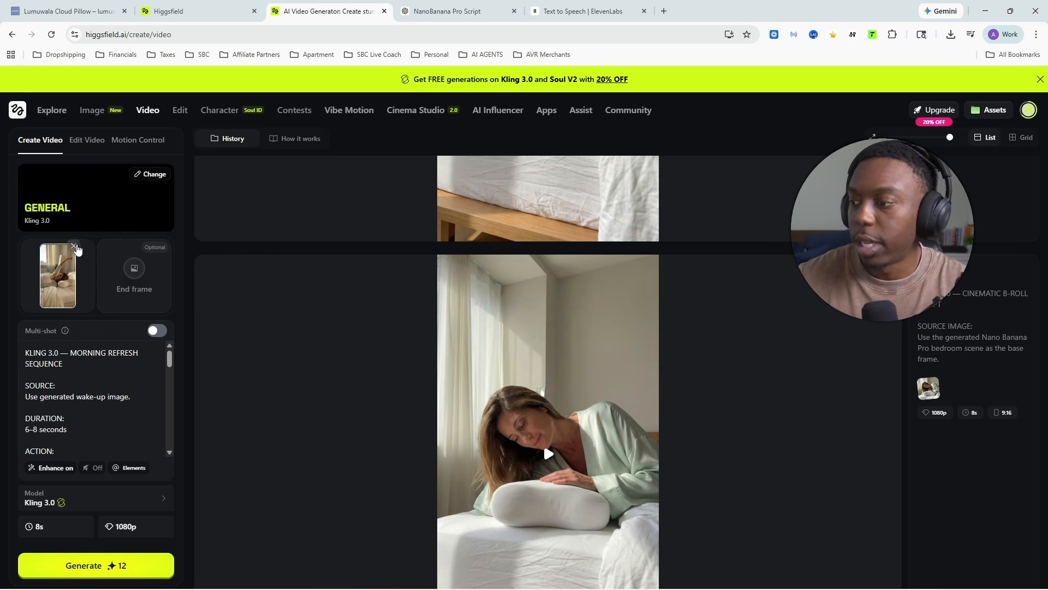
Step: Switch to the Nano Banana Pro image generator, remove both reference images and clear the whole prompt
click(193, 6)
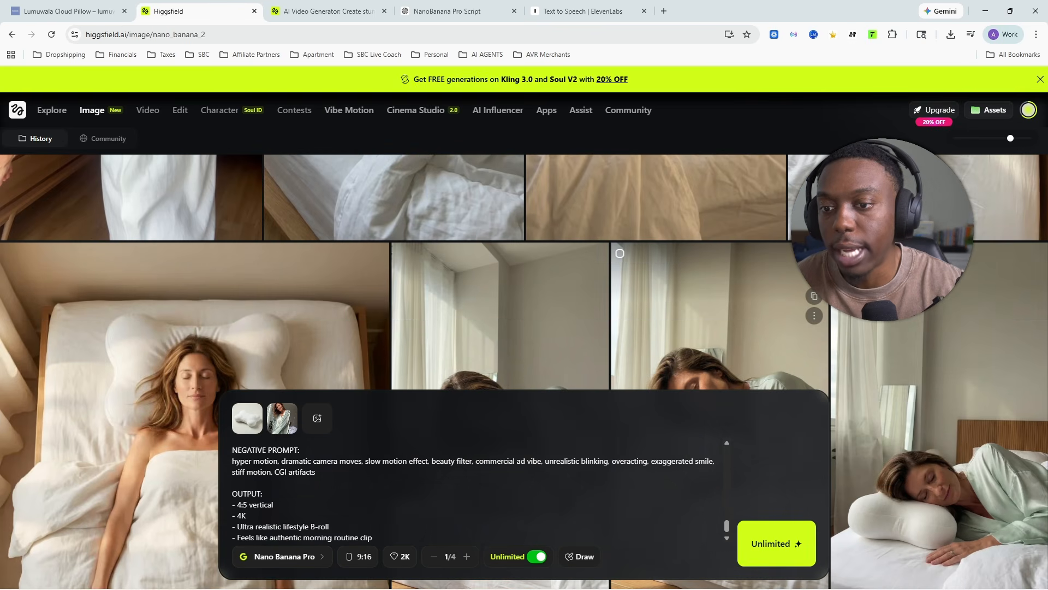
click(263, 411)
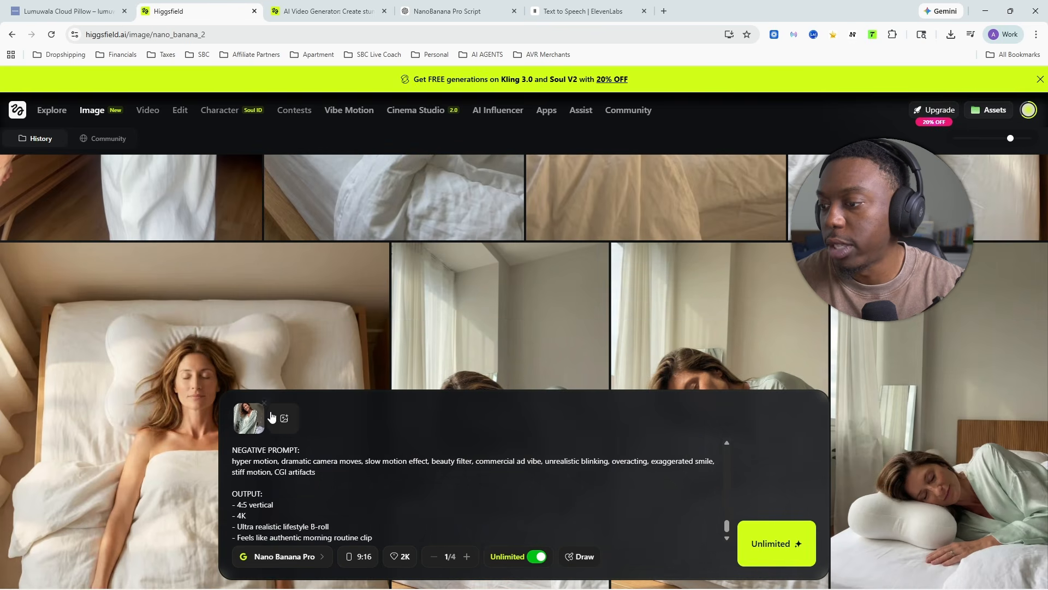
click(263, 411)
click(289, 488)
key(ctrl+a)
key(BackSpace)
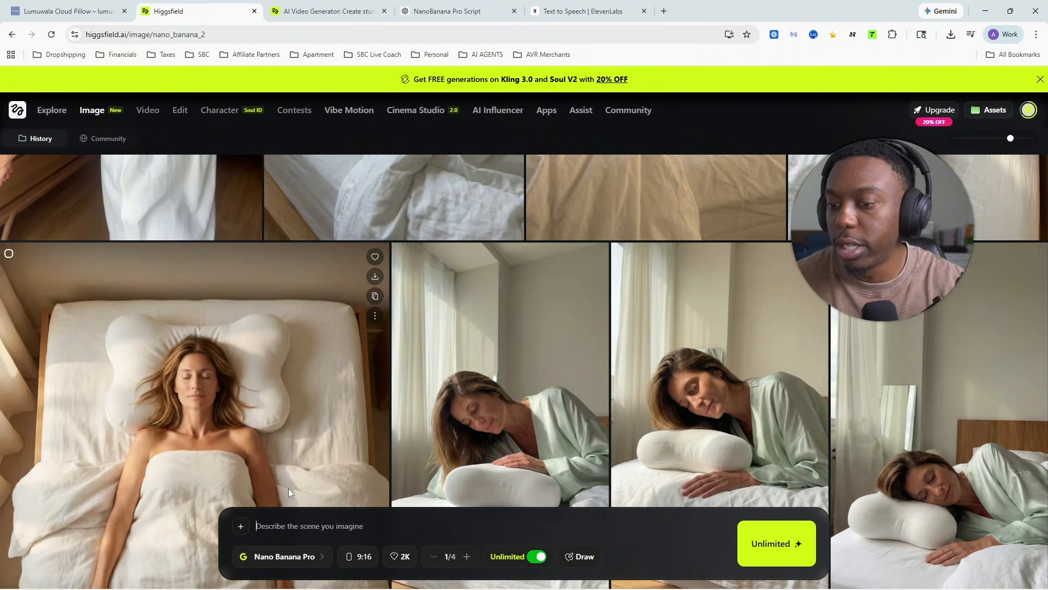
Step: Download the bedside image of the woman resting her head on her hand beside the pillow, and return to the video generator
scroll(519, 361, down, 1)
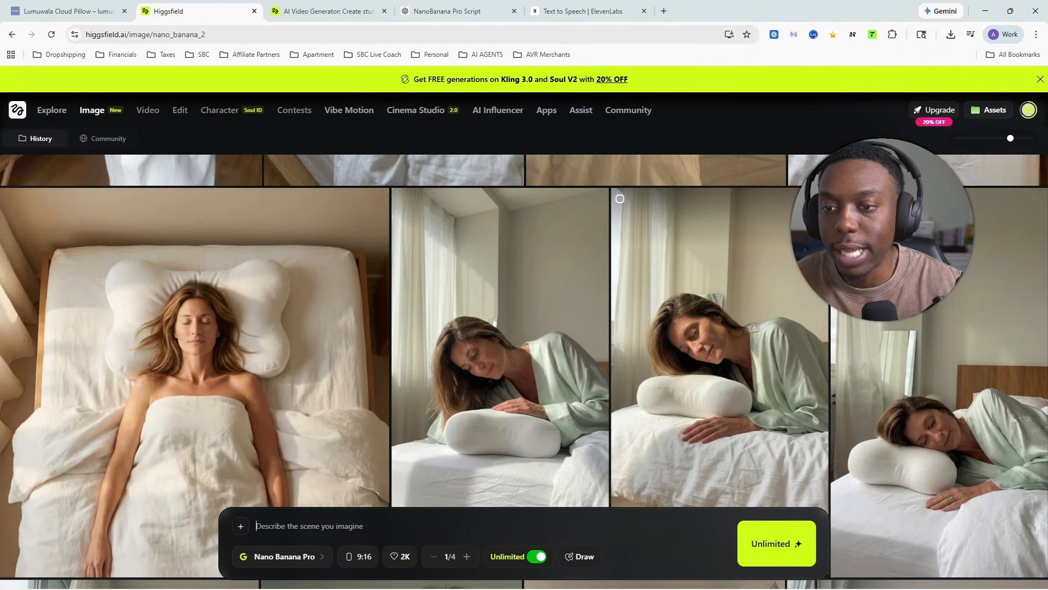
click(811, 200)
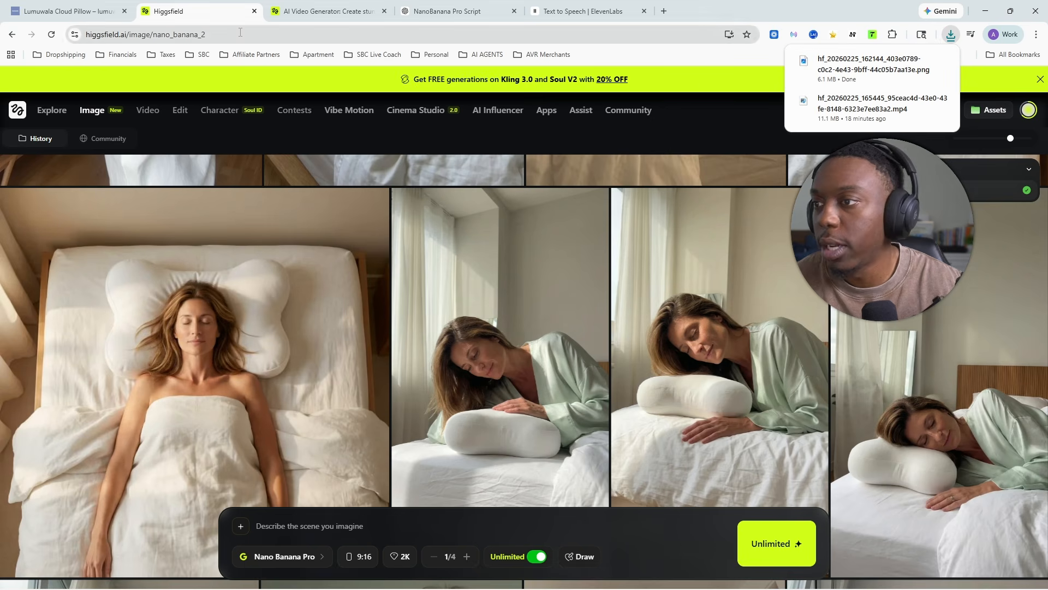
click(317, 7)
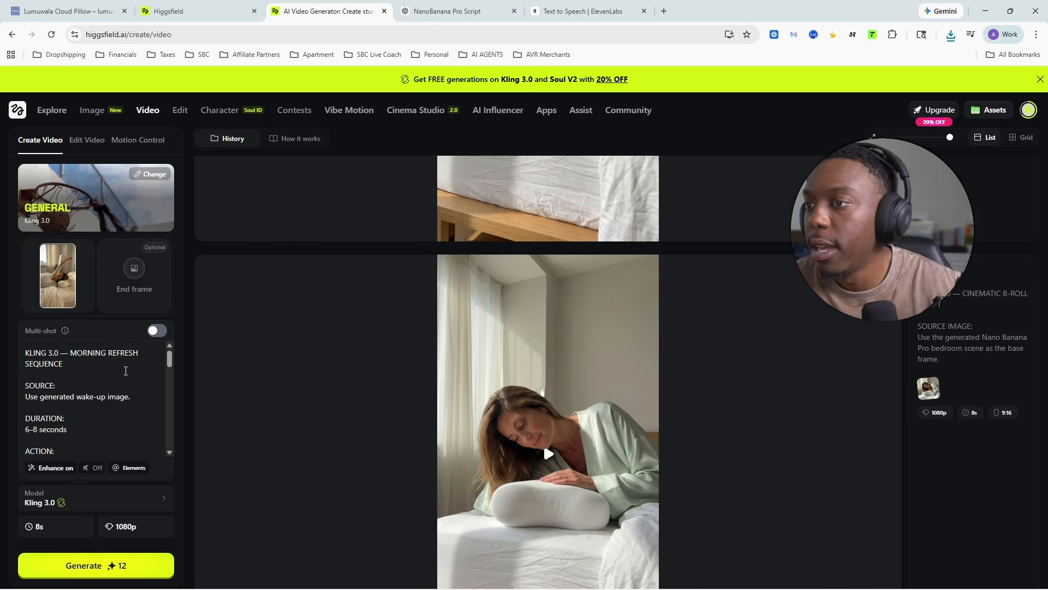
Step: Find the Part 2 Kling 3.0 video script in the ChatGPT conversation, and switch back to the Higgsfield video generator
click(435, 18)
scroll(653, 276, up, 15)
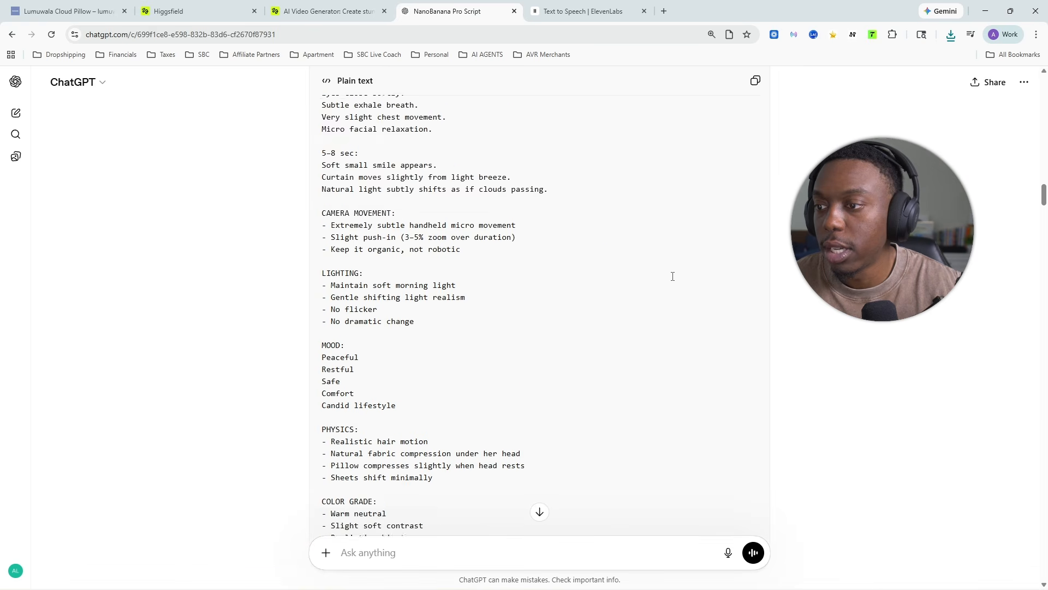
scroll(697, 286, up, 2)
scroll(695, 286, down, 2)
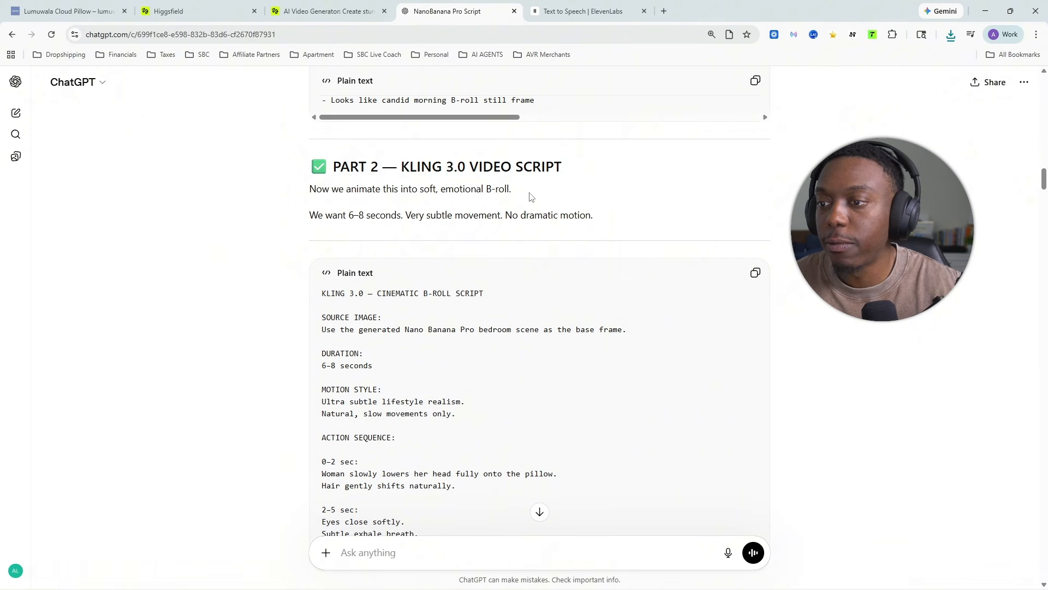
click(579, 11)
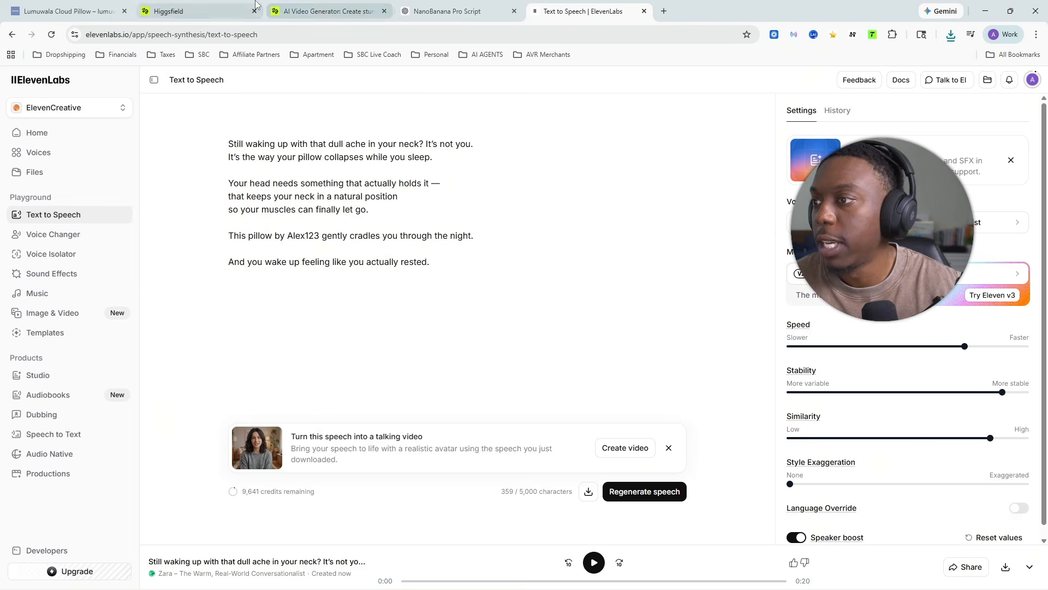
click(273, 10)
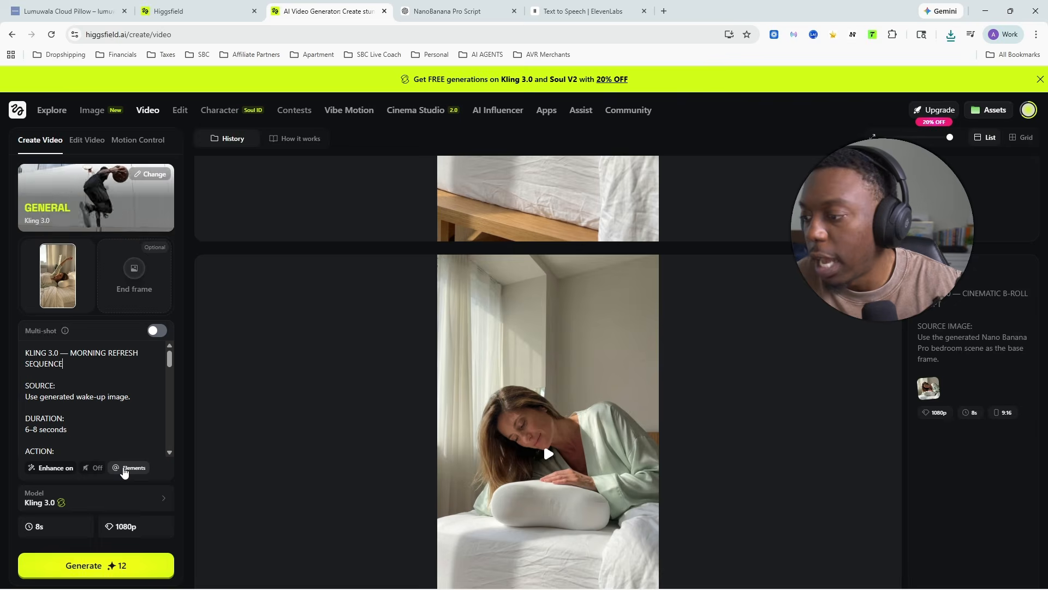
Step: Check the Elements library without adding anything, and set the Kling 3.0 video duration to 4 seconds
click(129, 468)
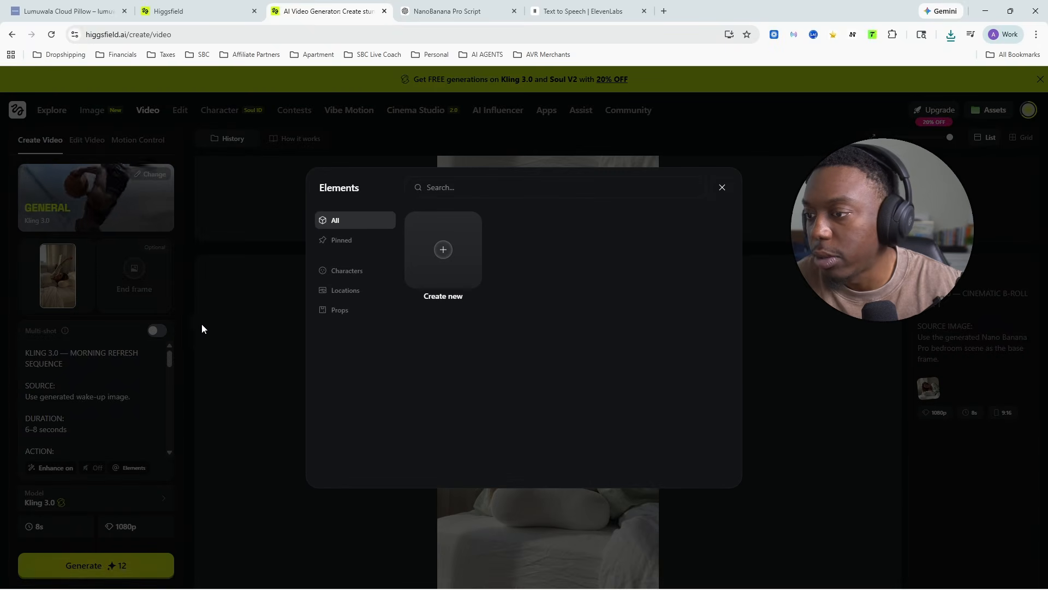
click(223, 318)
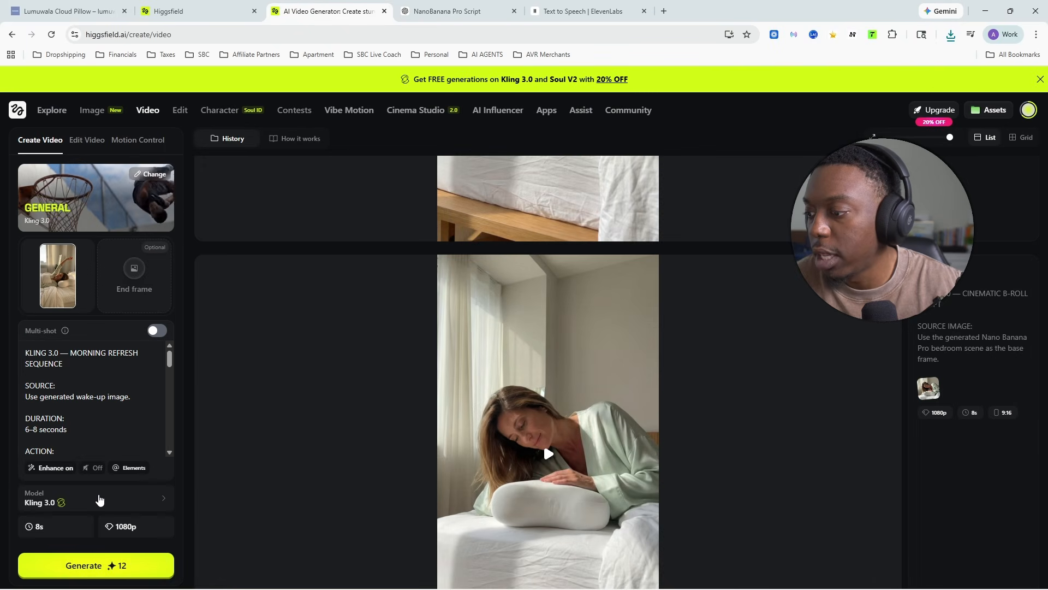
click(100, 500)
click(75, 530)
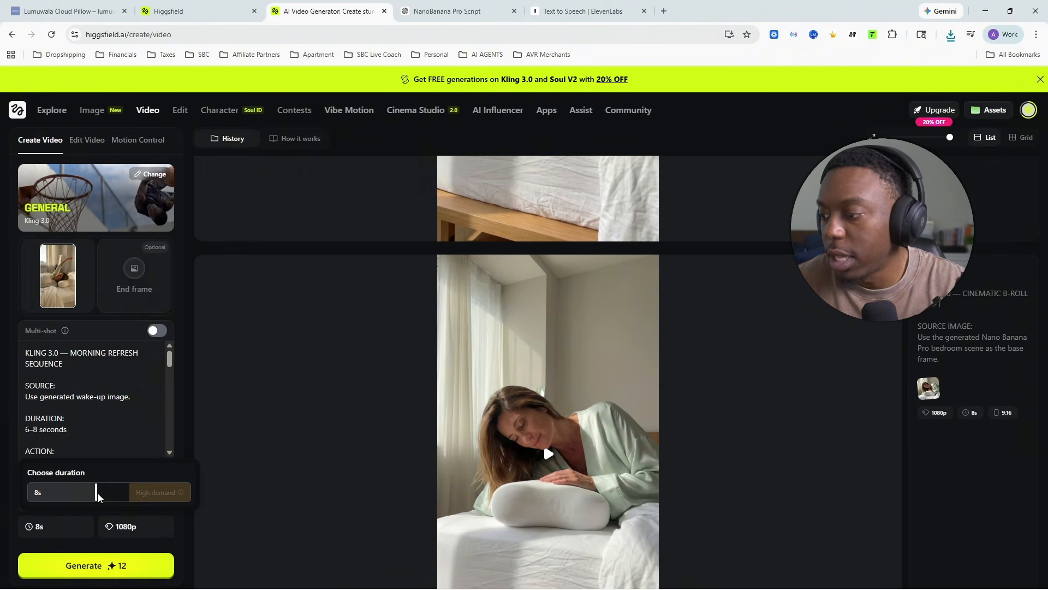
drag(97, 494, 76, 495)
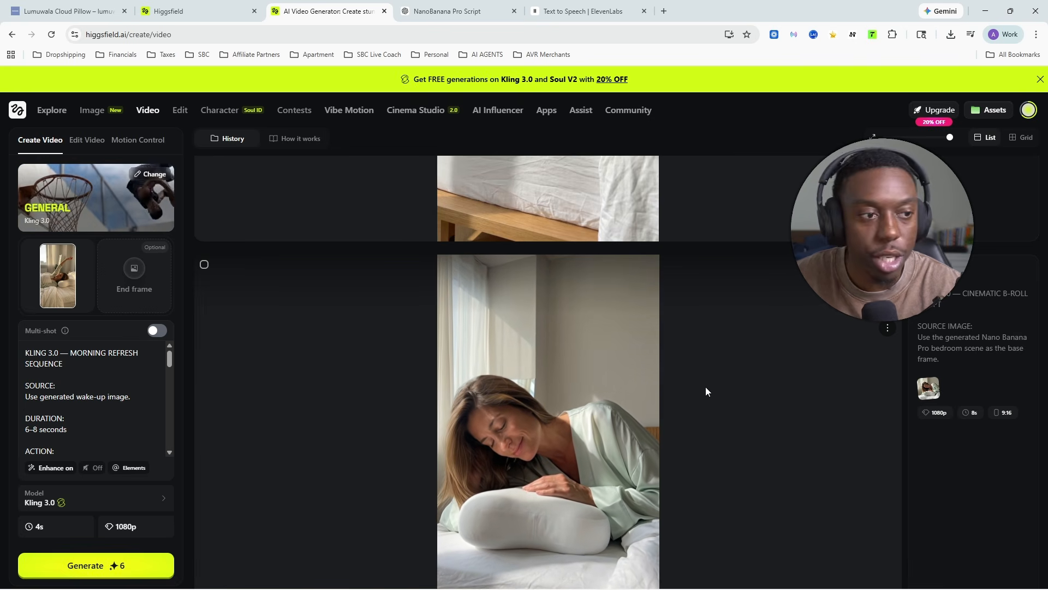
Step: Watch the 8-second bedside video of the woman lowering her head onto the pillow and examine its motion
scroll(547, 464, down, 2)
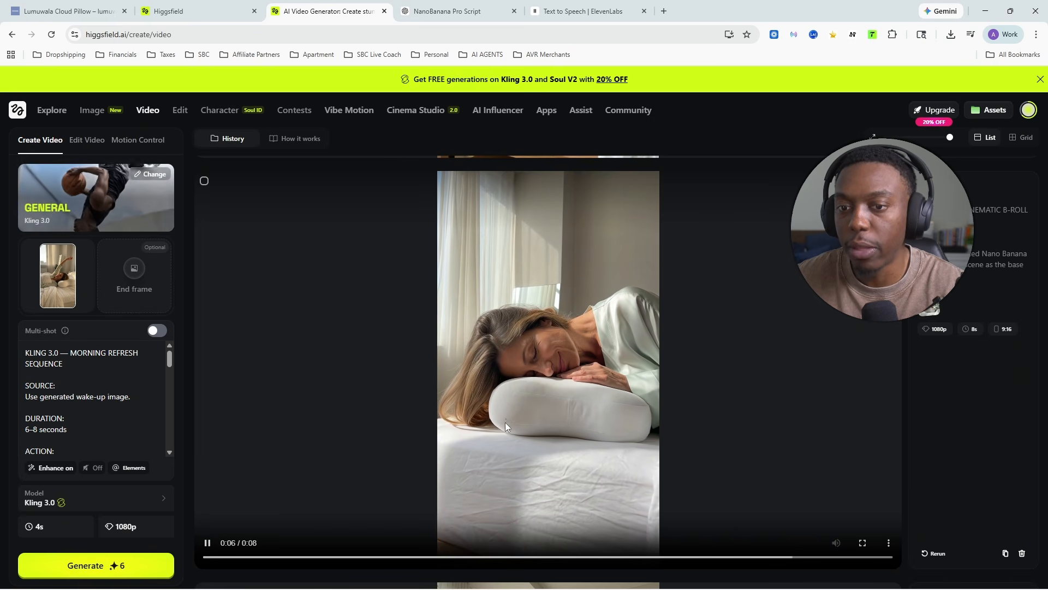
scroll(408, 341, down, 2)
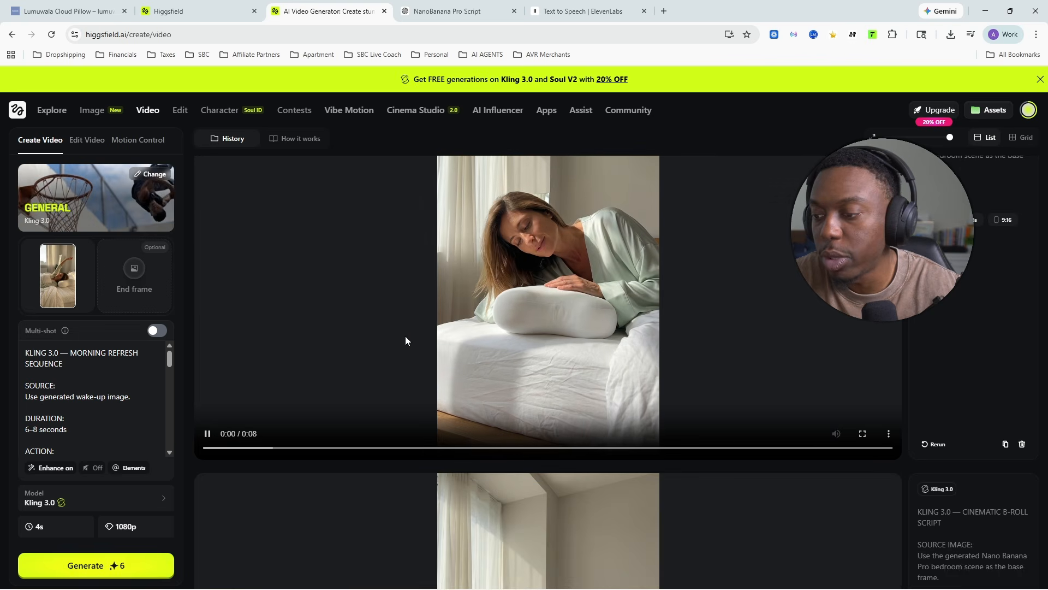
scroll(464, 361, down, 4)
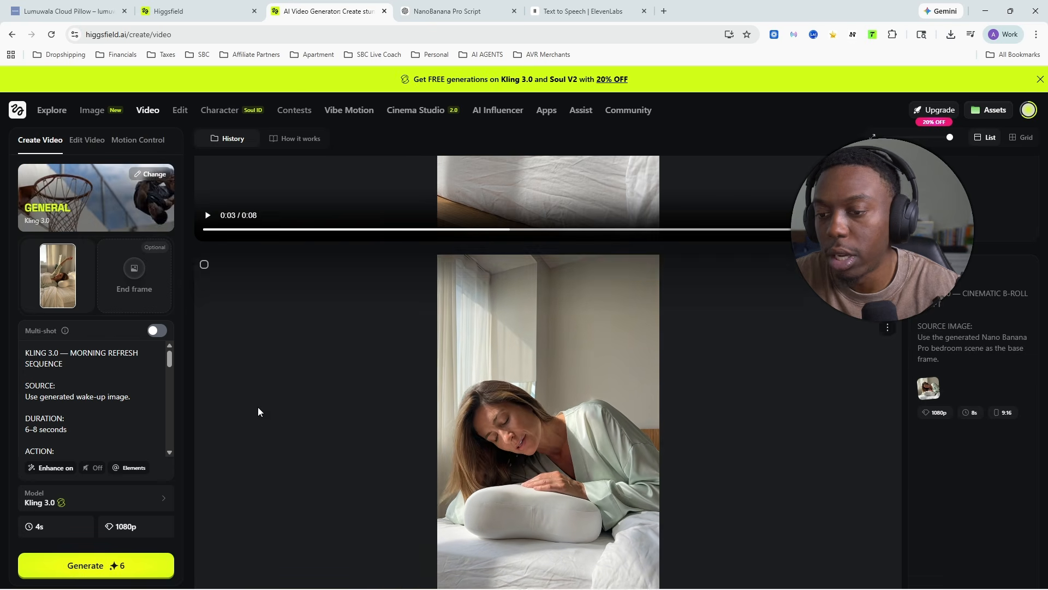
click(35, 385)
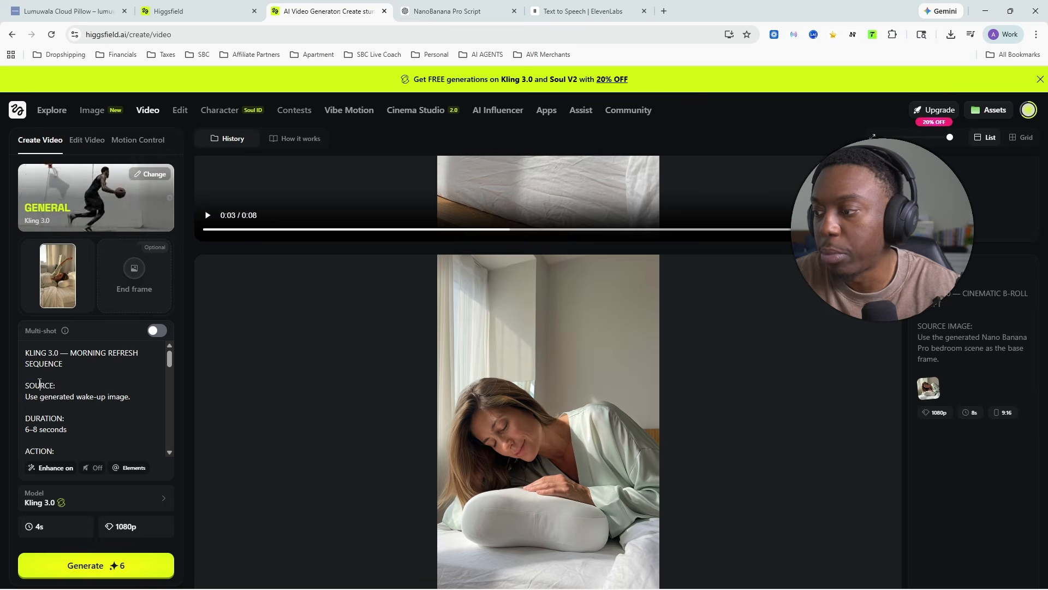
scroll(607, 352, down, 2)
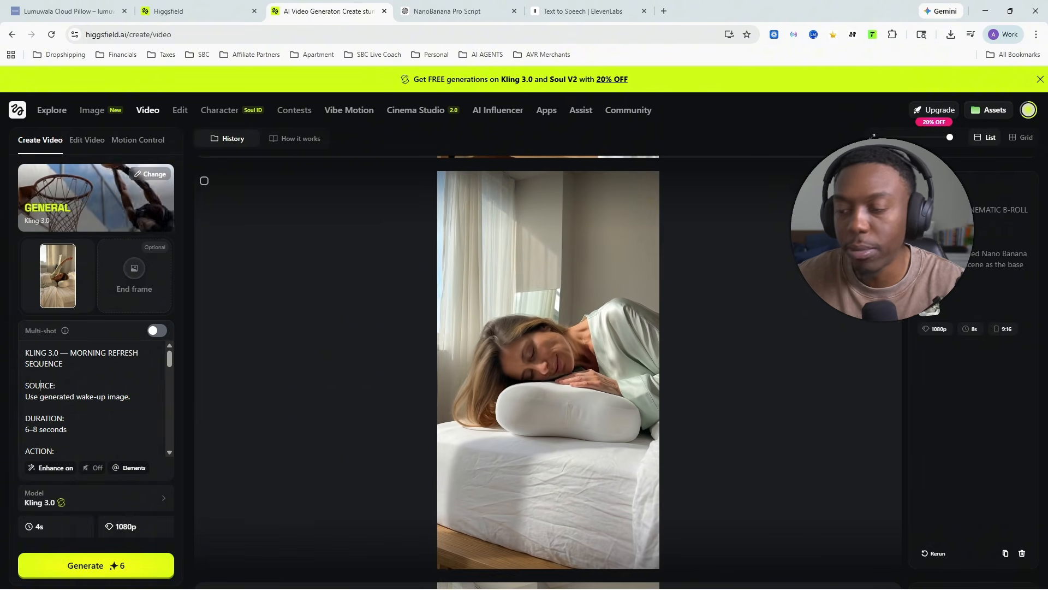
scroll(617, 359, up, 3)
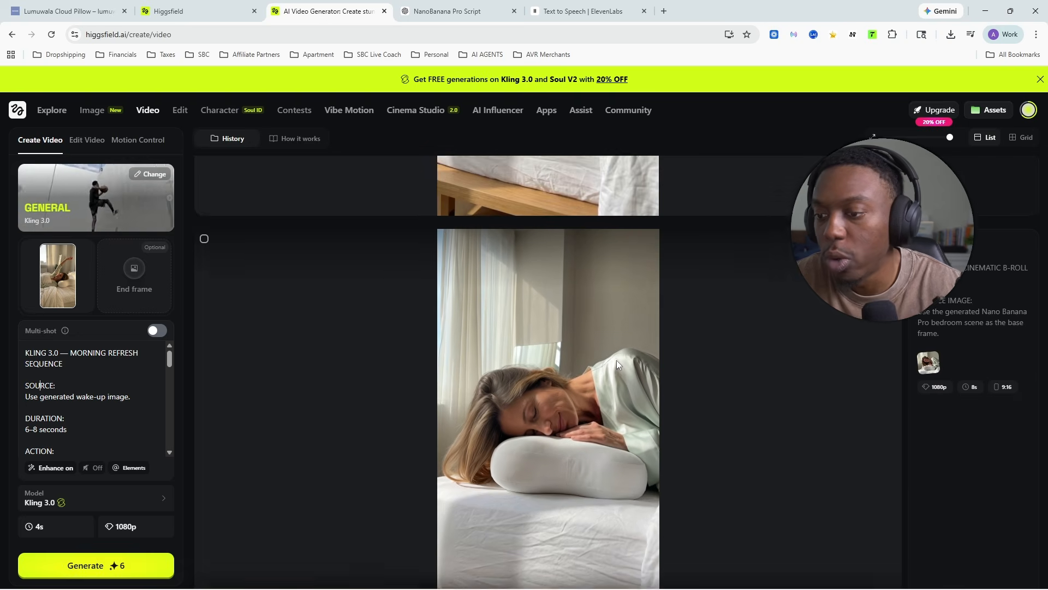
scroll(617, 376, down, 2)
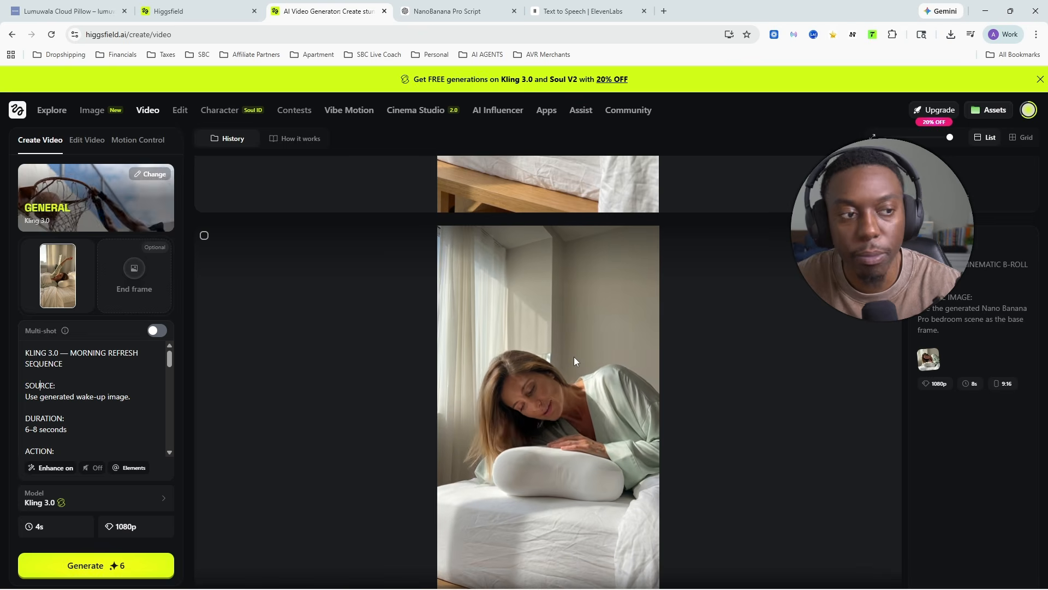
Step: Compare the bedside B-roll clips in the history by playing and pausing them, and look over the overhead pillow video
scroll(655, 354, up, 2)
scroll(726, 351, down, 4)
scroll(693, 407, up, 5)
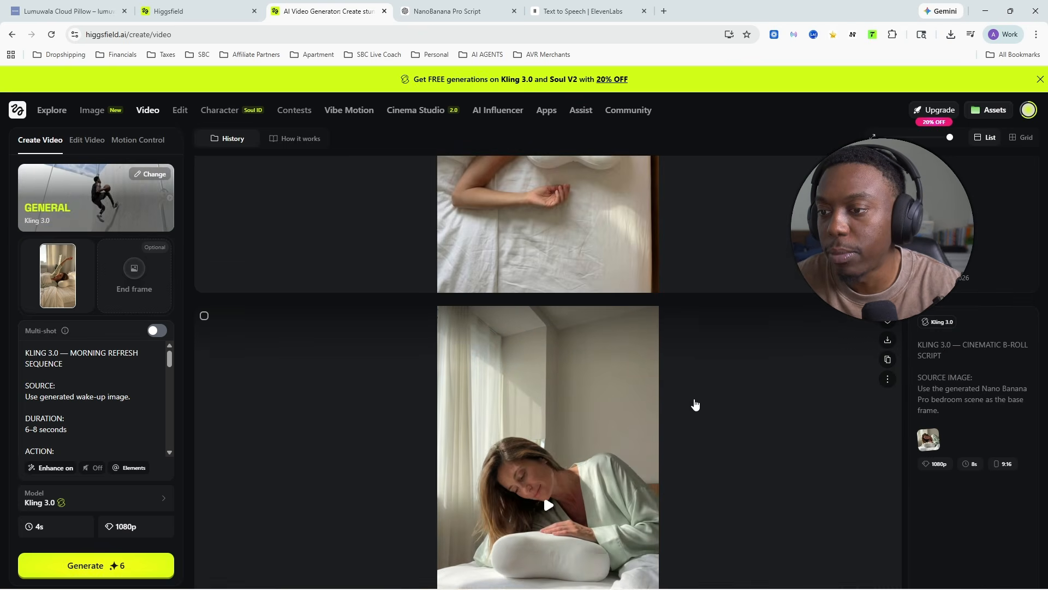
scroll(695, 402, down, 3)
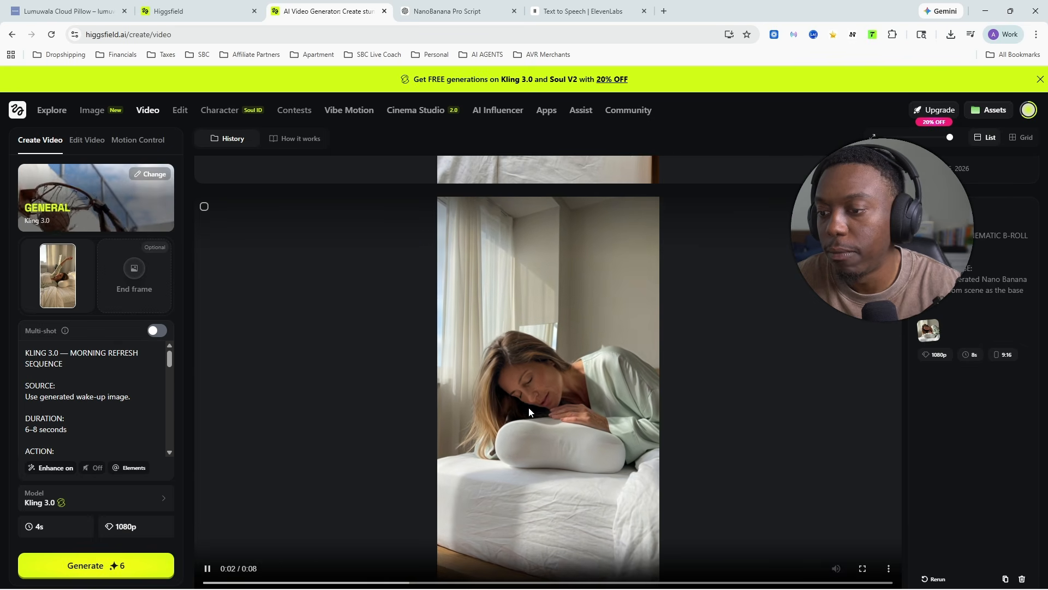
scroll(530, 408, down, 1)
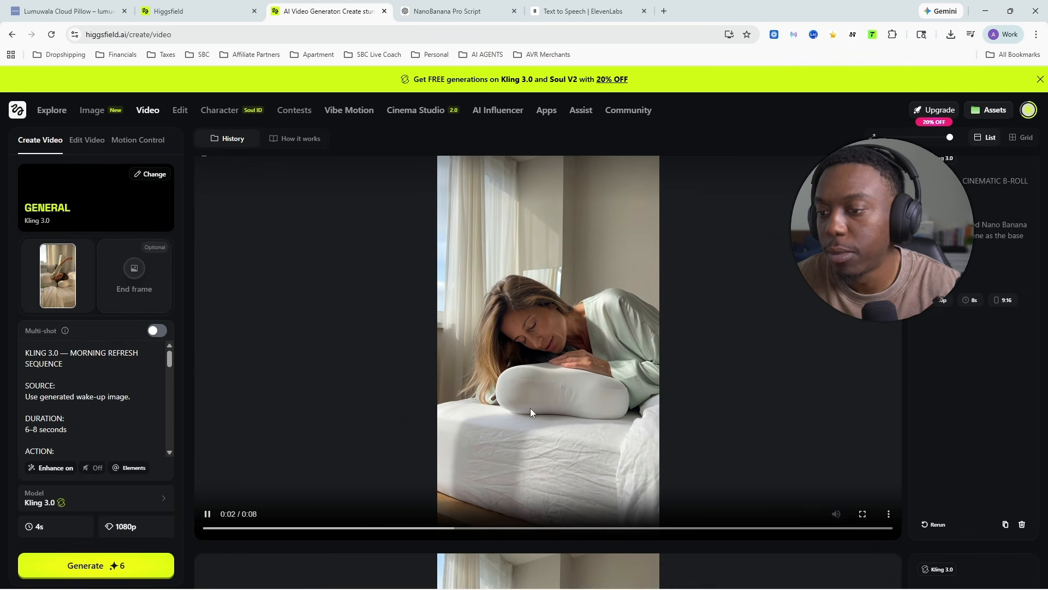
click(207, 513)
scroll(474, 440, down, 3)
scroll(474, 440, down, 5)
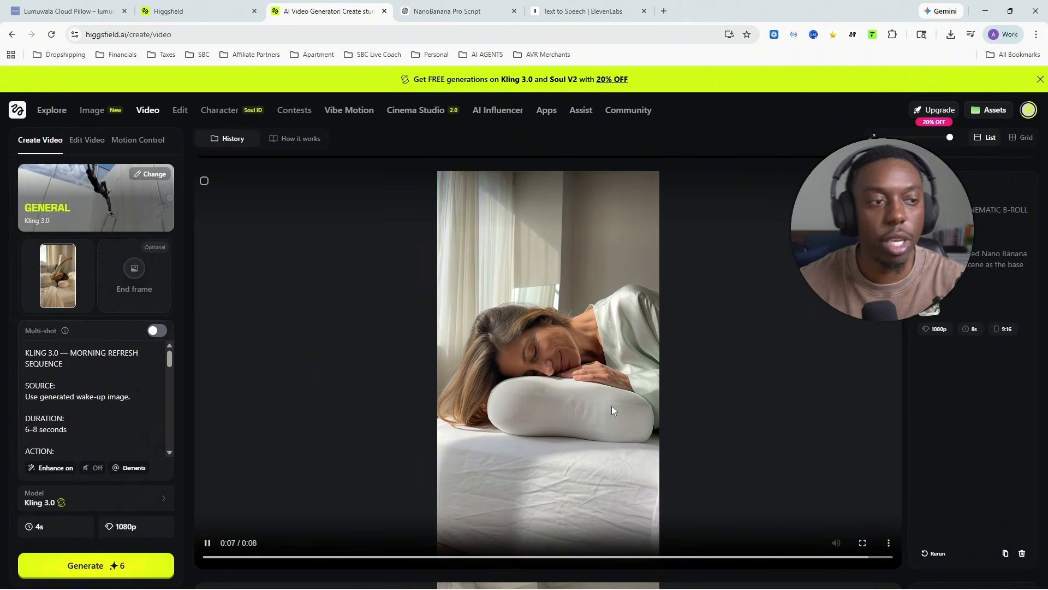
scroll(483, 447, down, 3)
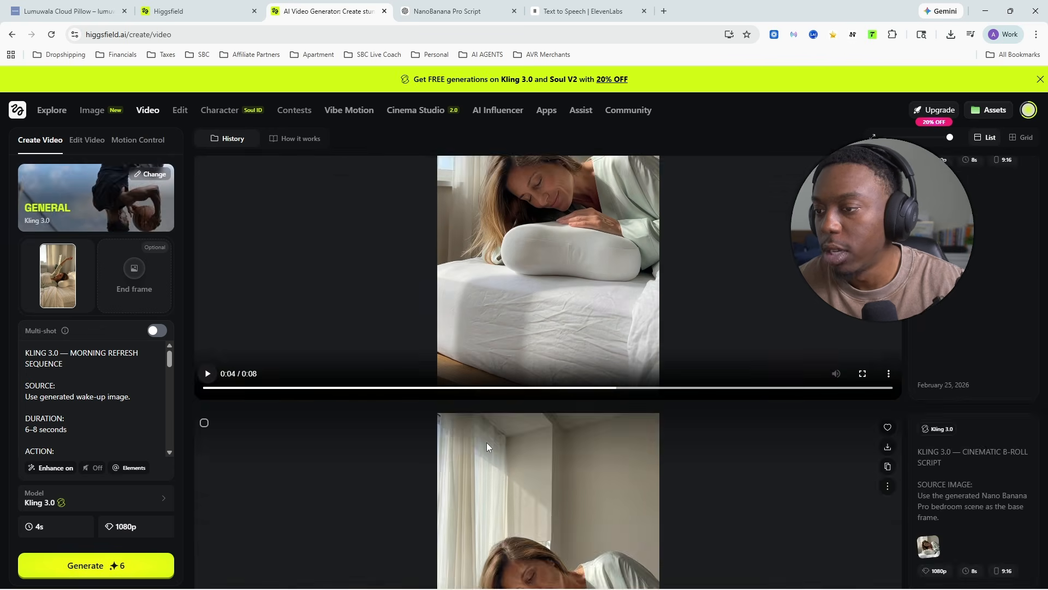
scroll(487, 446, down, 10)
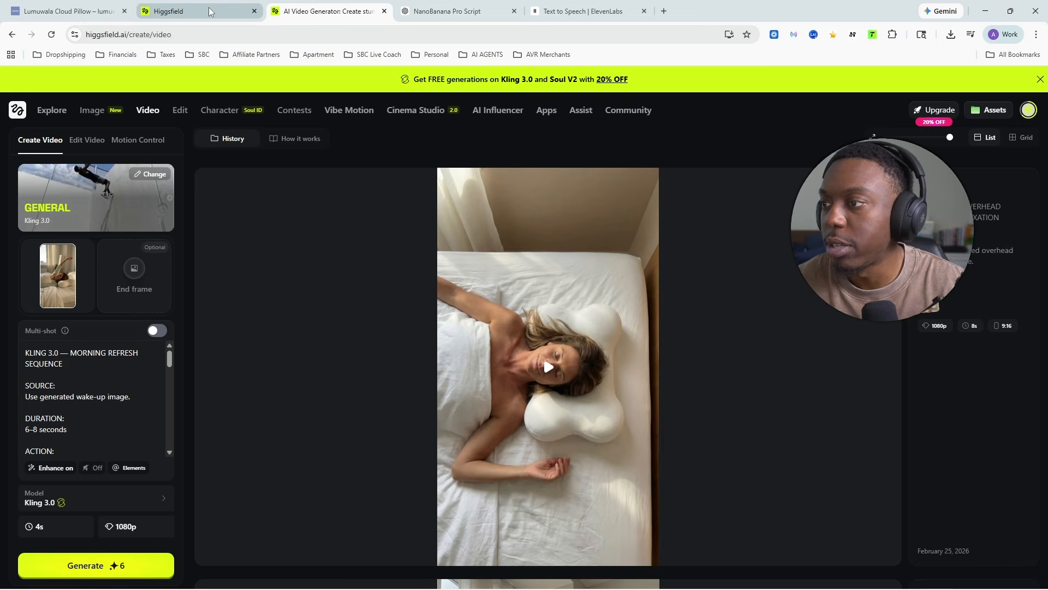
Step: Check the generated images in Higgsfield, and review the ChatGPT request for another B-roll clip along with its side-lying Nano Banana script
click(180, 11)
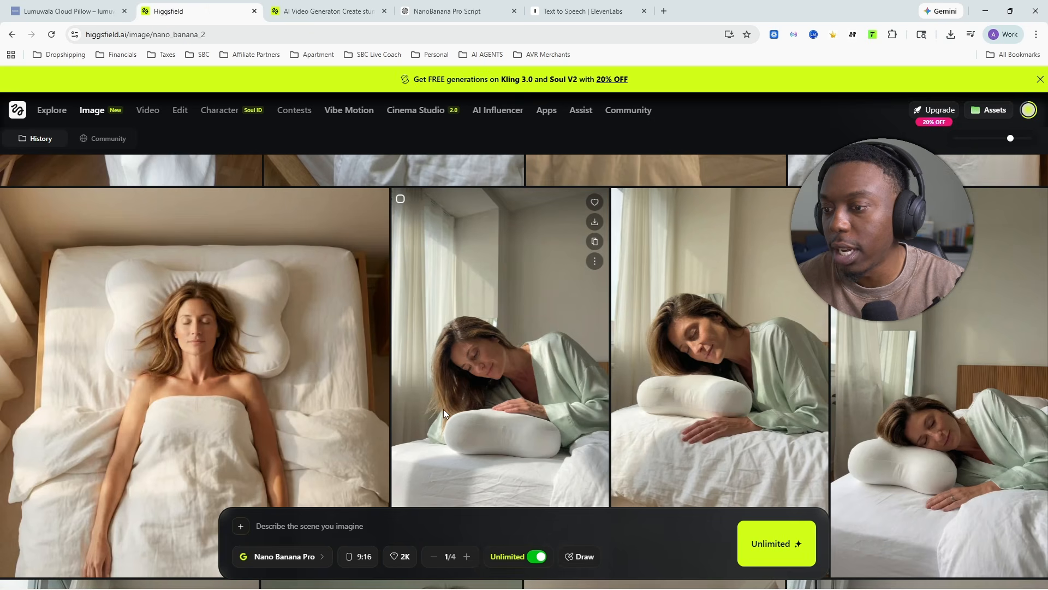
scroll(443, 408, up, 4)
click(476, 7)
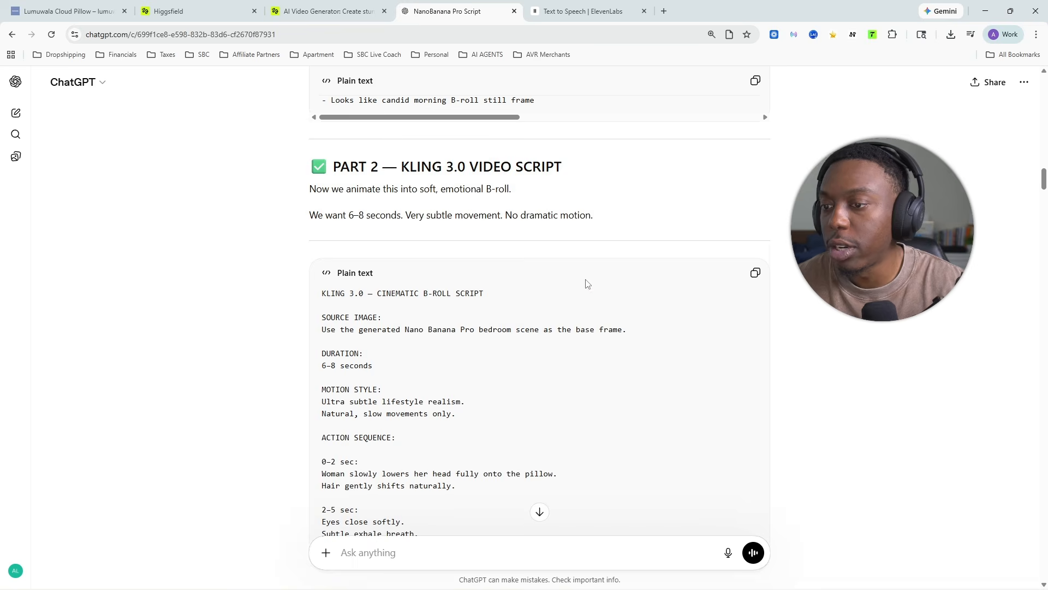
scroll(584, 280, down, 15)
scroll(555, 319, down, 4)
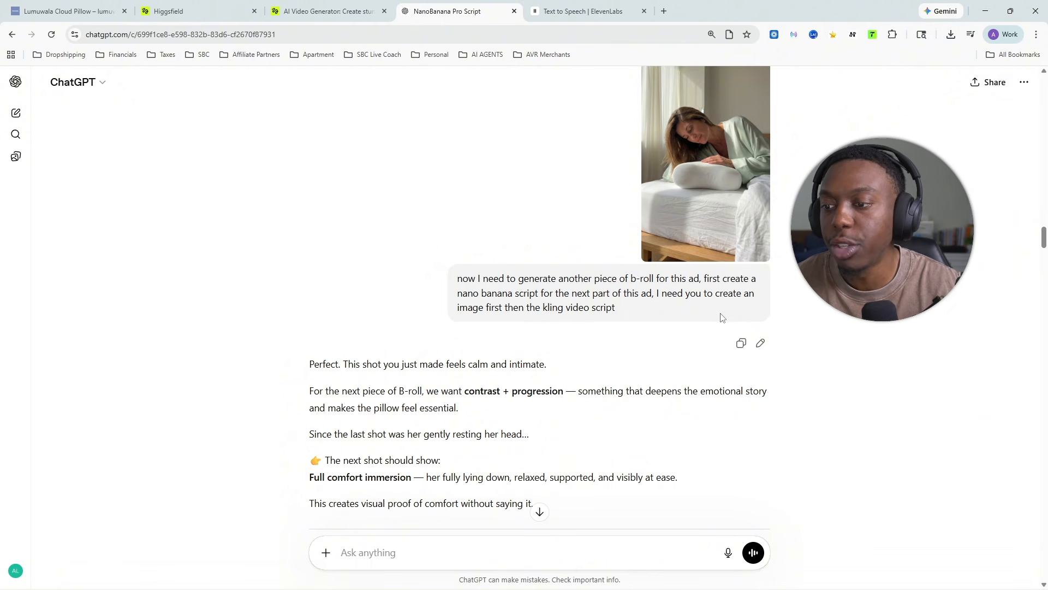
scroll(625, 300, down, 11)
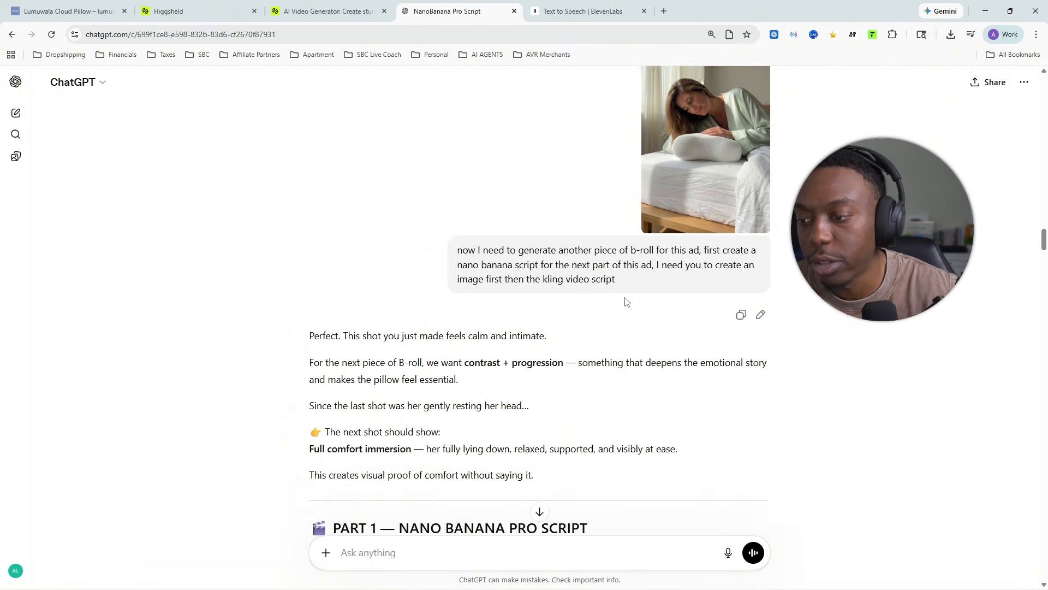
scroll(502, 274, down, 7)
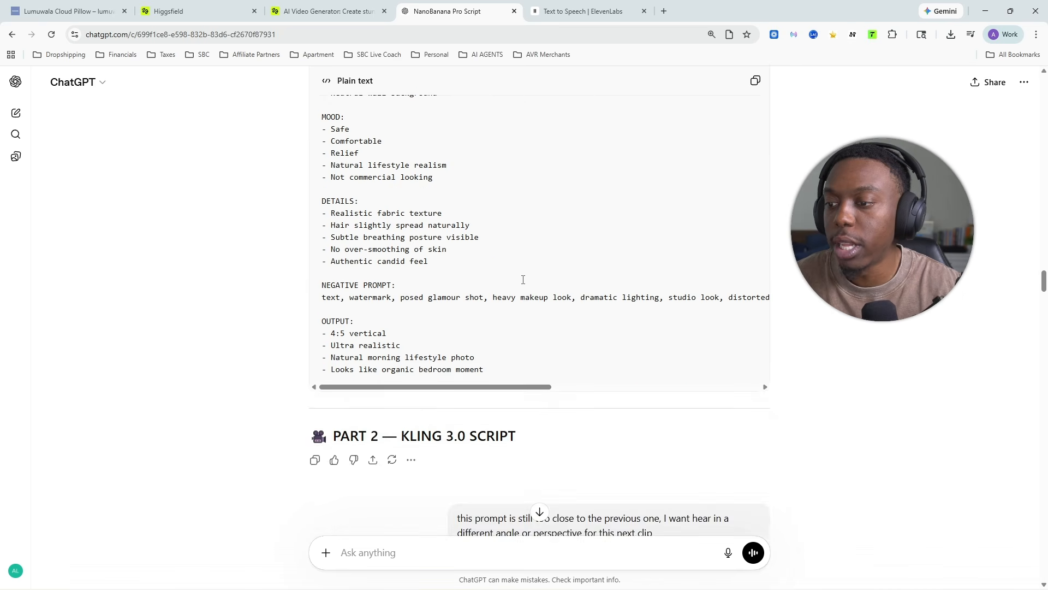
scroll(556, 284, up, 6)
scroll(607, 310, up, 13)
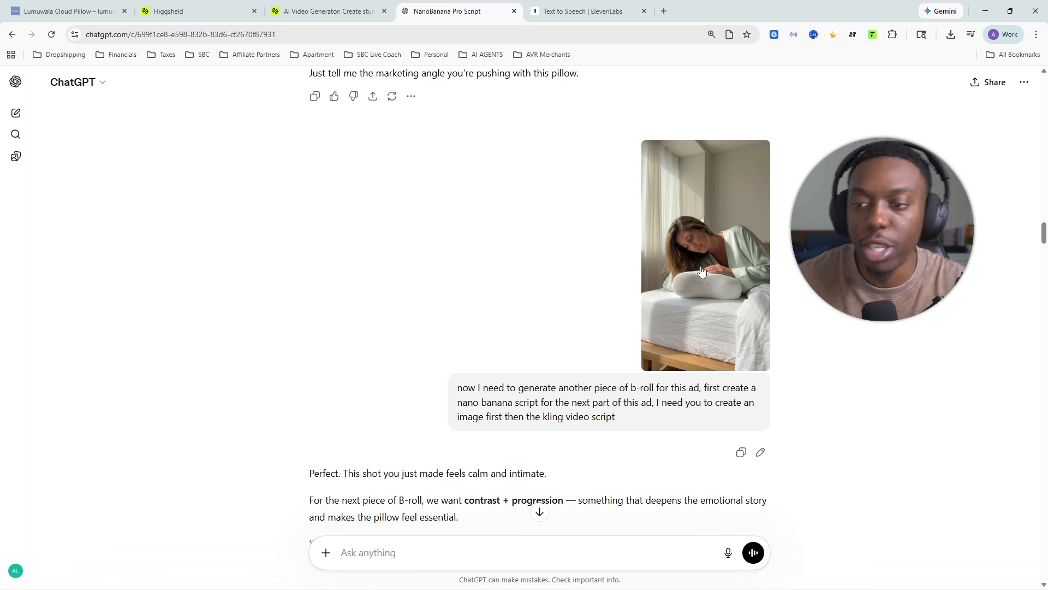
scroll(656, 293, down, 20)
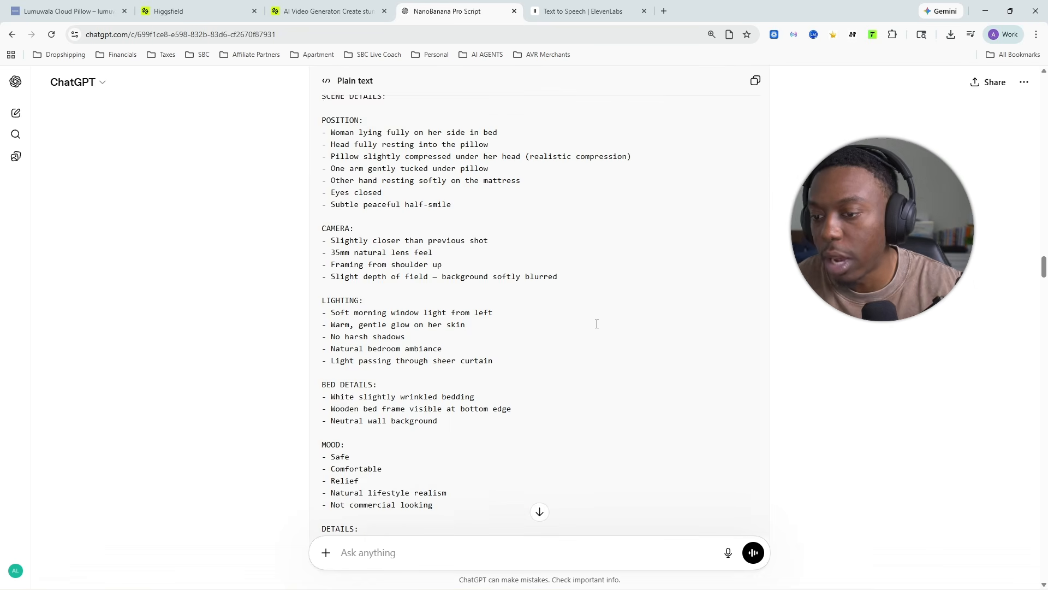
Step: Read the follow-up request for a different camera angle and the overhead top-down Nano Banana Pro script in the ChatGPT conversation
scroll(657, 293, down, 1)
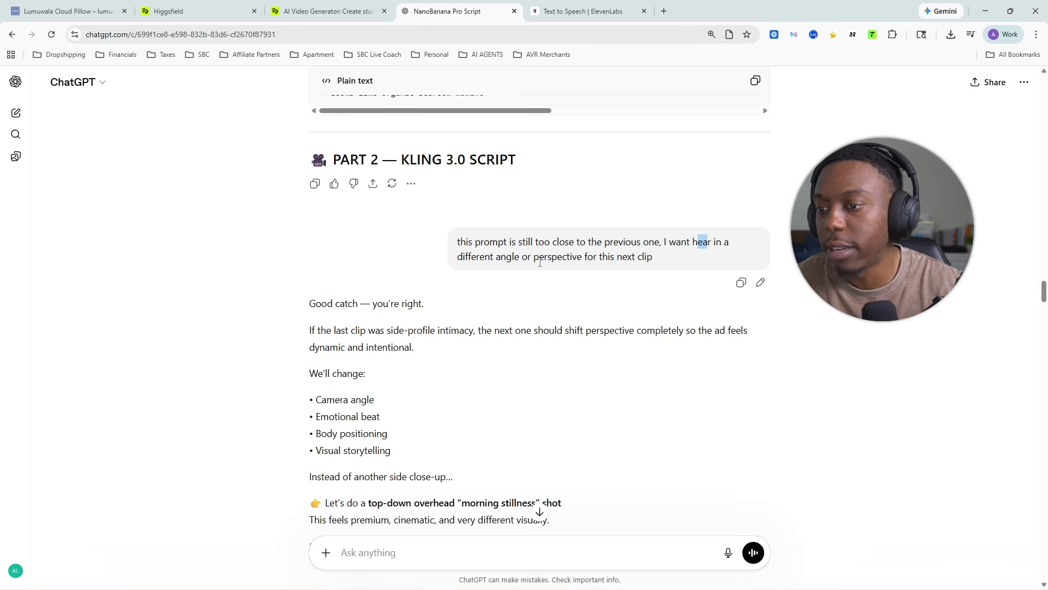
scroll(621, 260, down, 15)
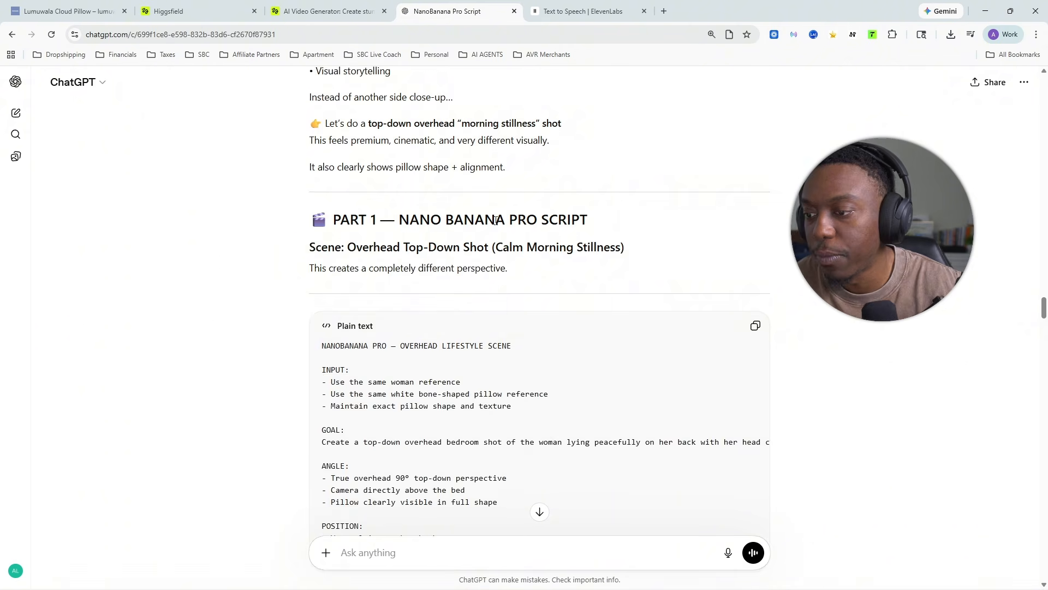
scroll(540, 218, down, 9)
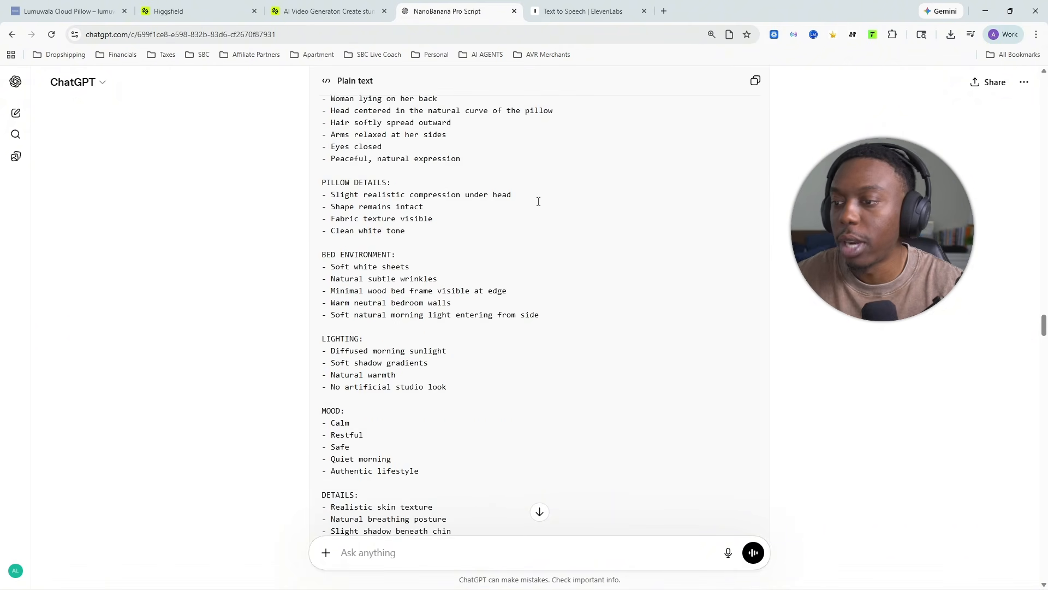
scroll(668, 185, up, 9)
scroll(709, 180, up, 2)
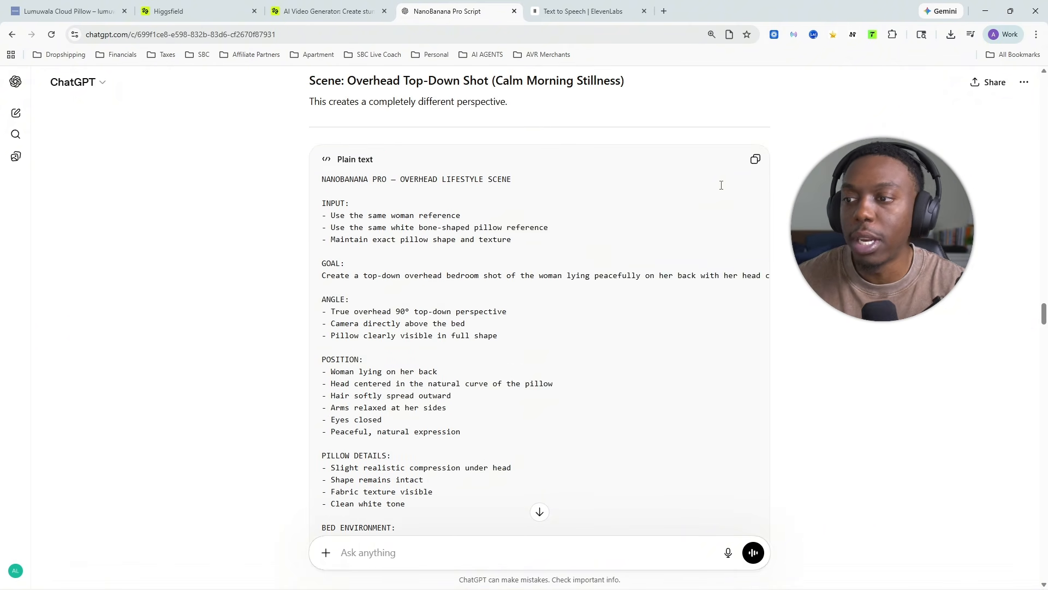
scroll(525, 215, down, 12)
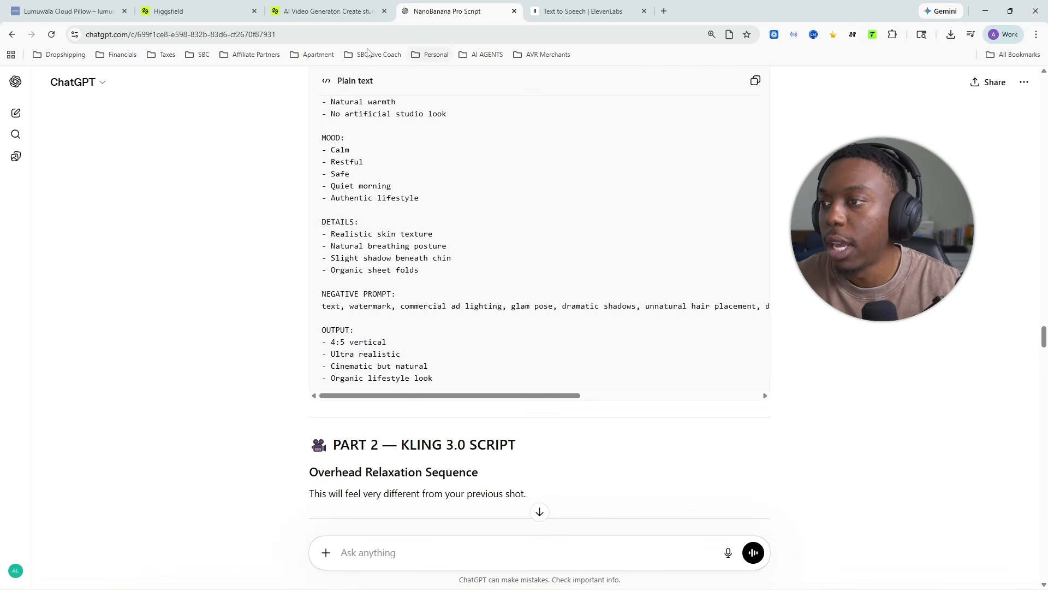
Step: Switch to the Higgsfield image generator and look through the history for the overhead and other pillow images
click(222, 14)
scroll(563, 402, up, 3)
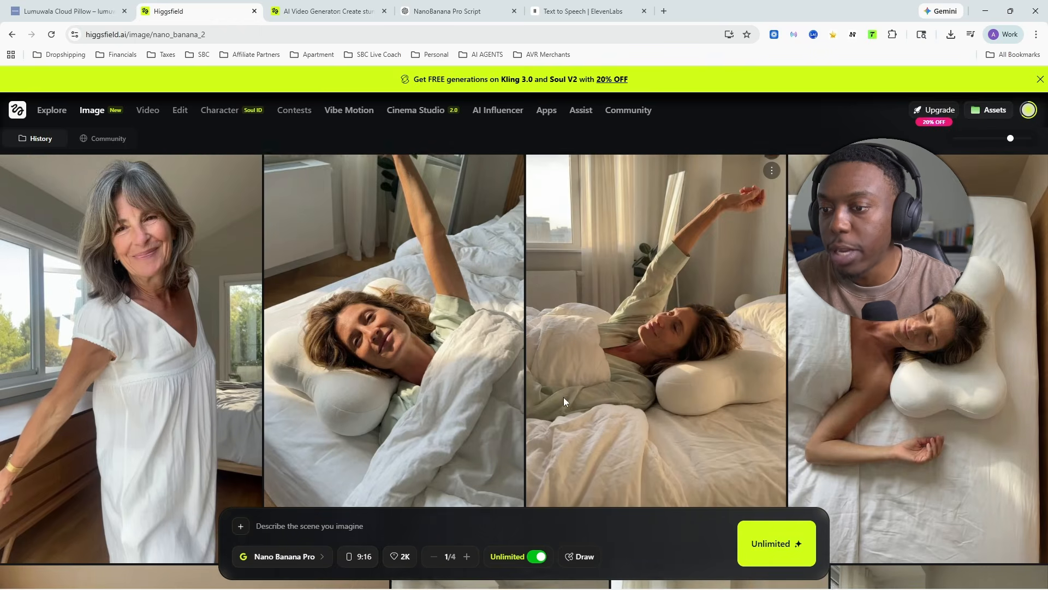
scroll(563, 401, down, 10)
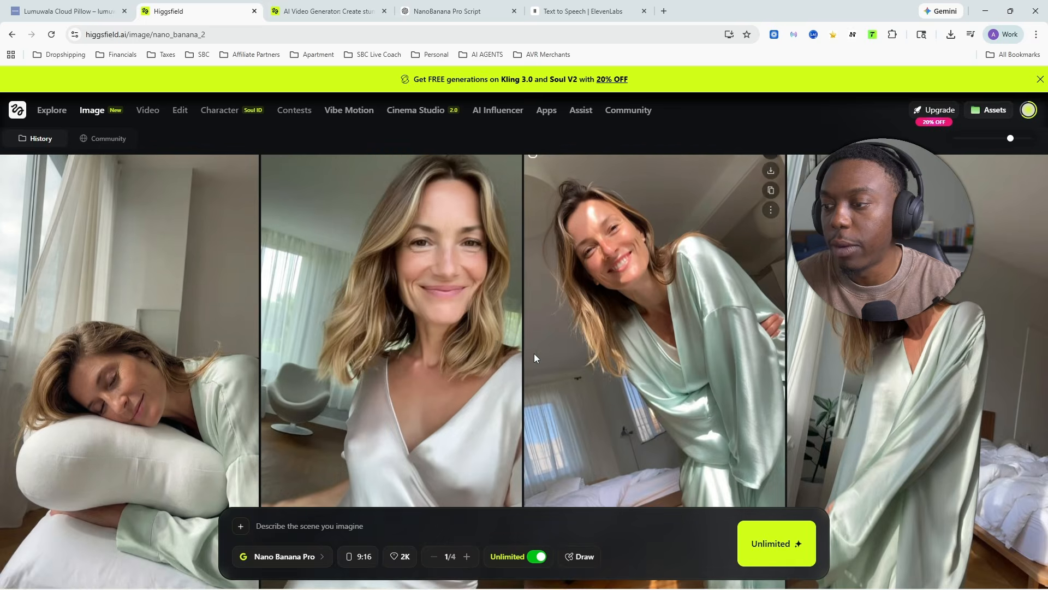
scroll(535, 358, down, 10)
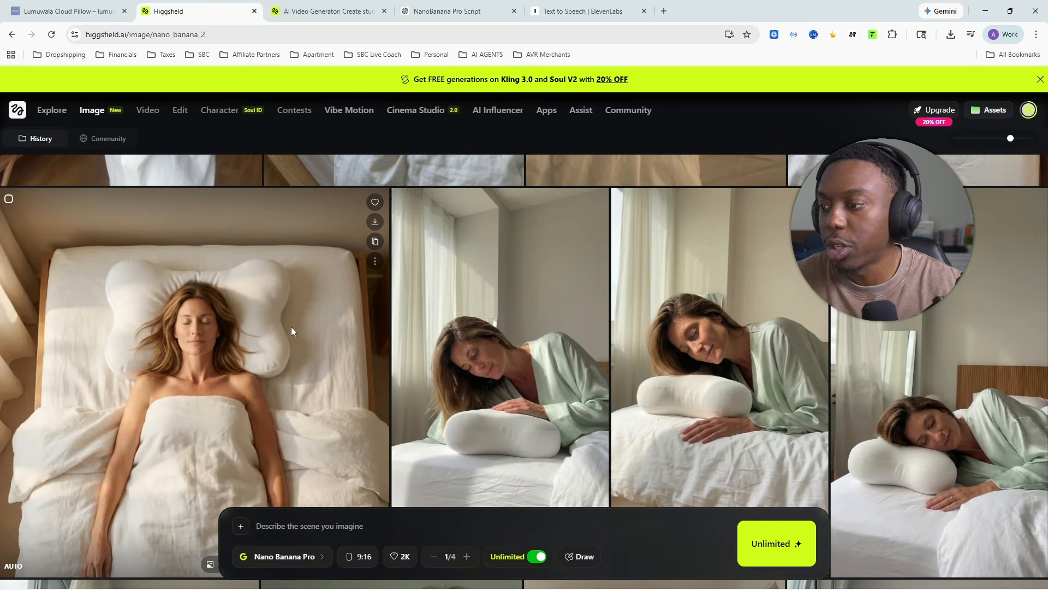
scroll(290, 327, up, 5)
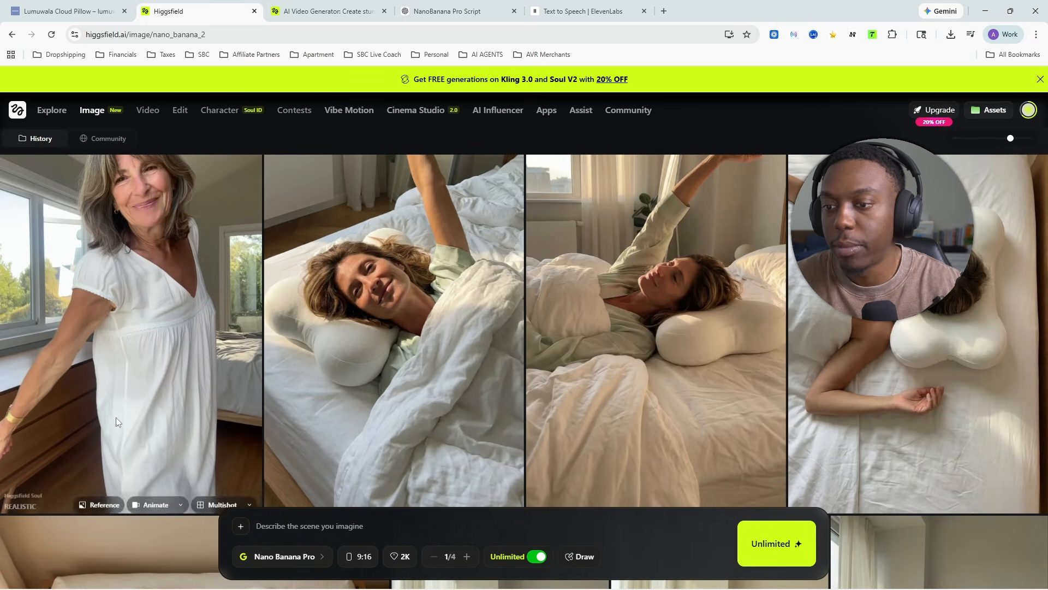
scroll(116, 422, up, 2)
Step: Load the overhead image's prompt and references into the Nano Banana Pro generator, and clear the references and prompt again
click(1034, 211)
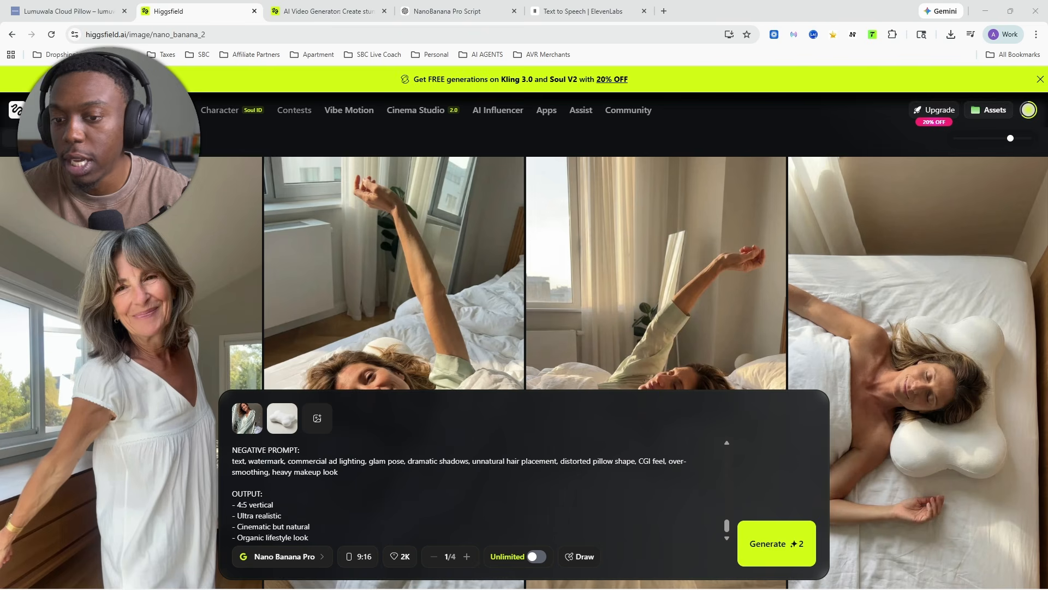
scroll(280, 450, down, 3)
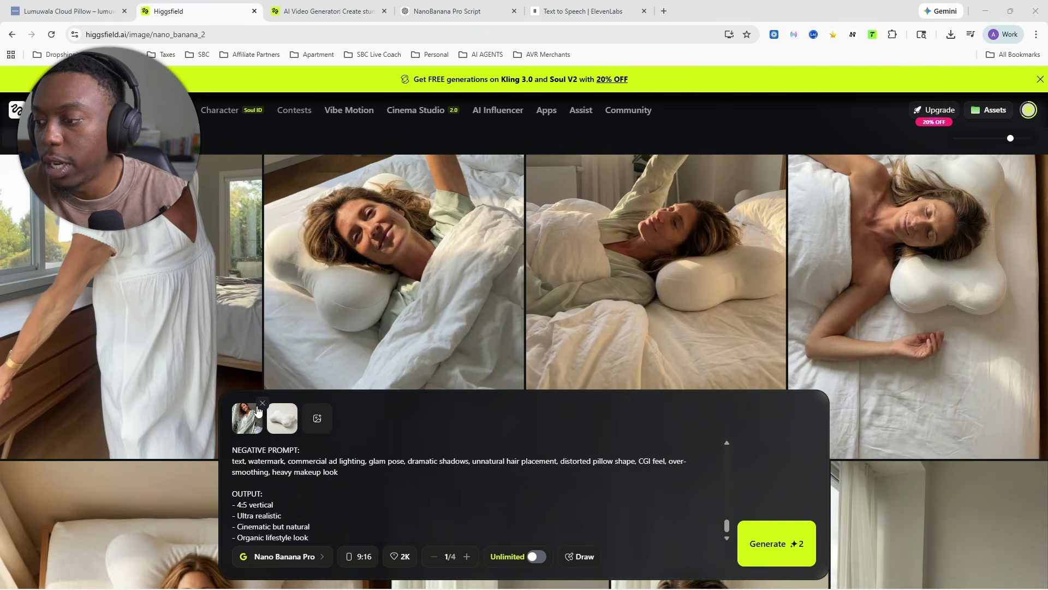
click(265, 409)
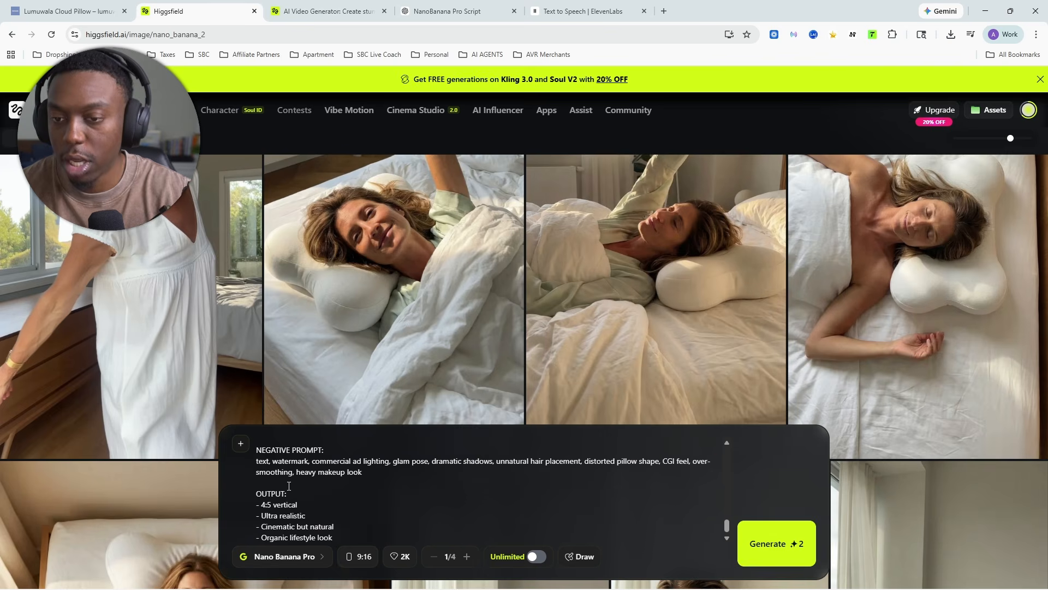
key(ctrl+a)
key(BackSpace)
scroll(915, 350, up, 3)
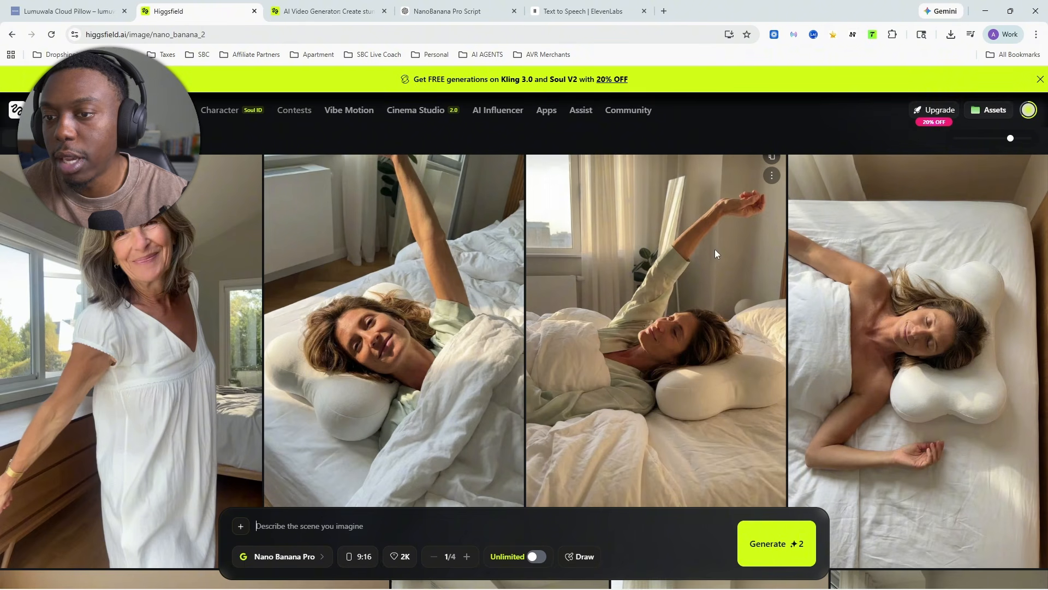
scroll(715, 251, up, 1)
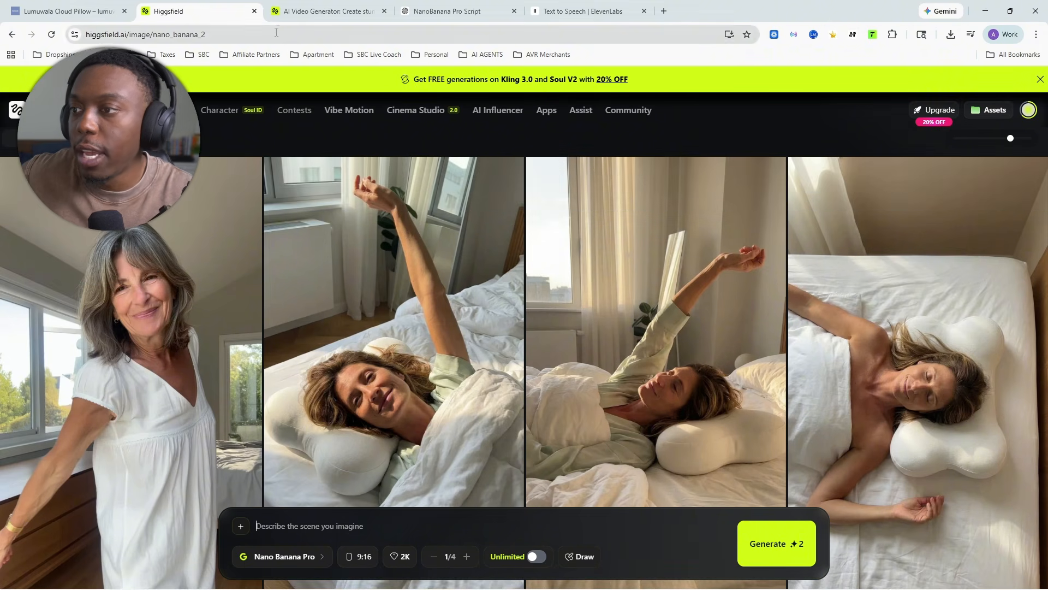
Step: Switch to the Higgsfield video generator and watch the 8-second overhead morning relaxation clip, examining its motion
click(311, 7)
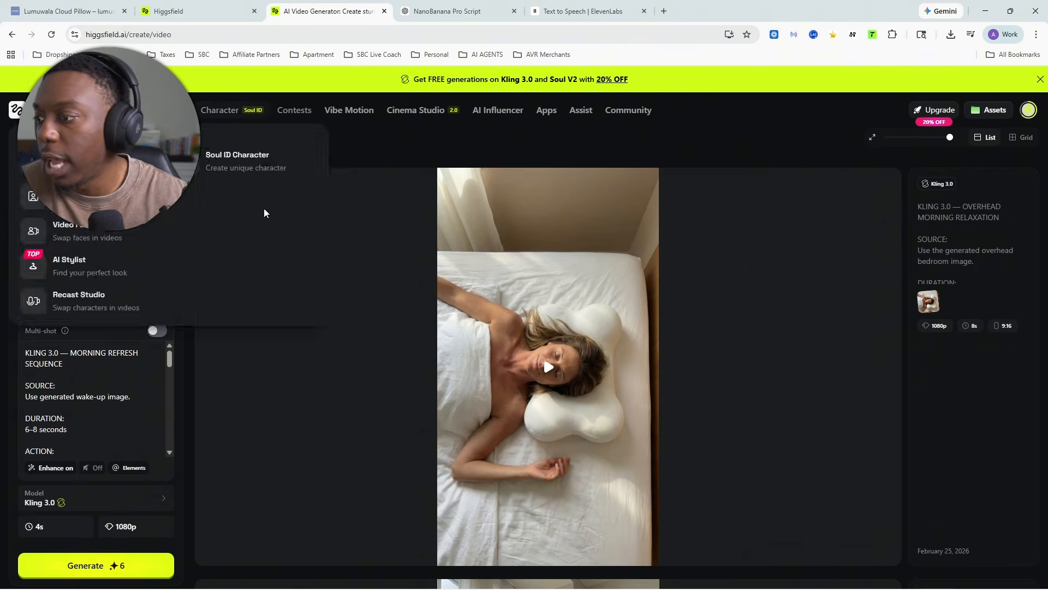
scroll(547, 312, up, 1)
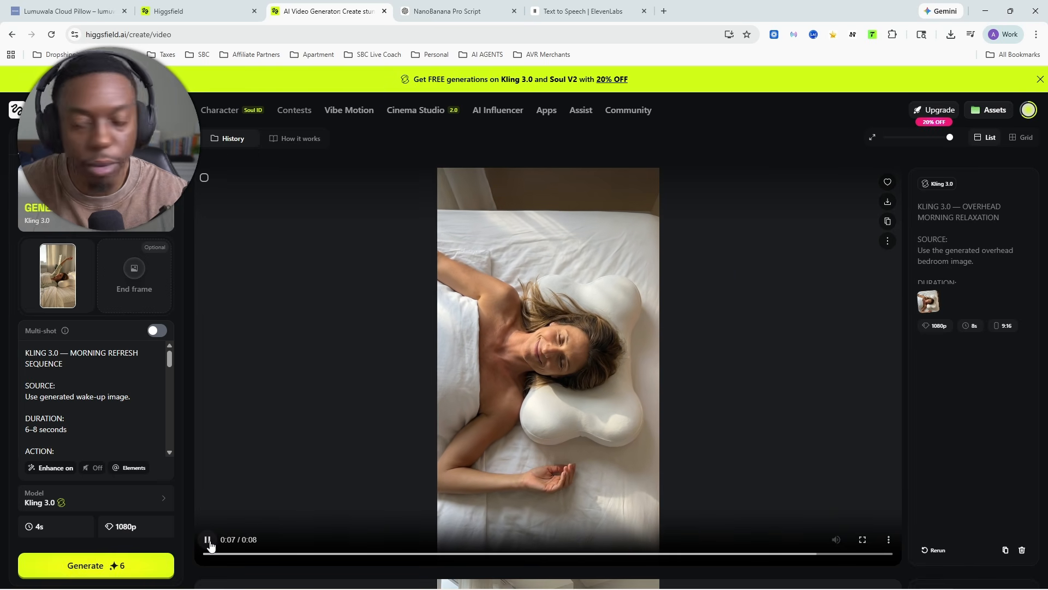
scroll(445, 405, down, 4)
scroll(447, 407, down, 4)
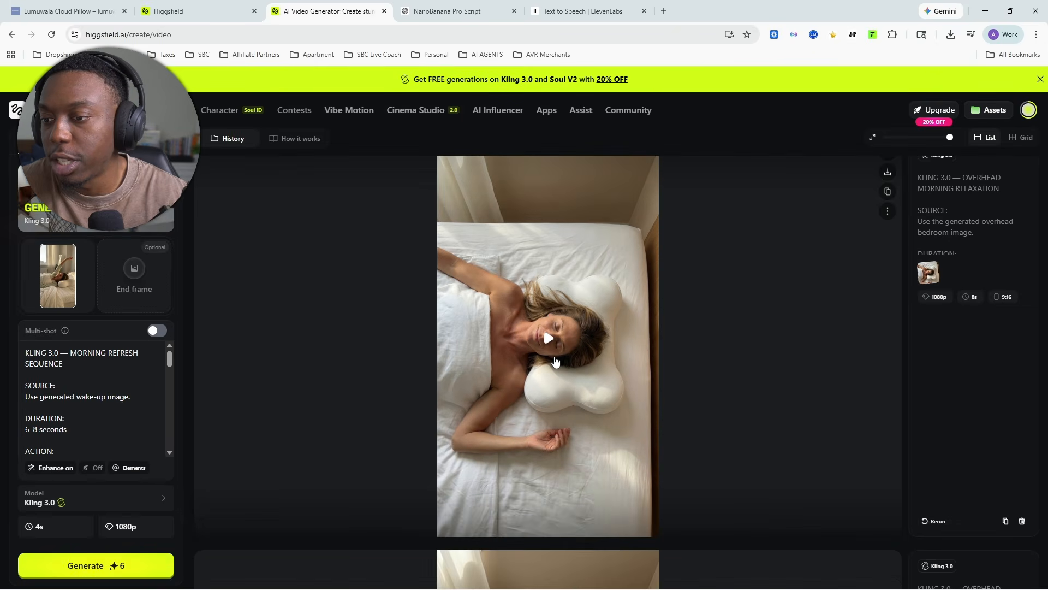
click(512, 461)
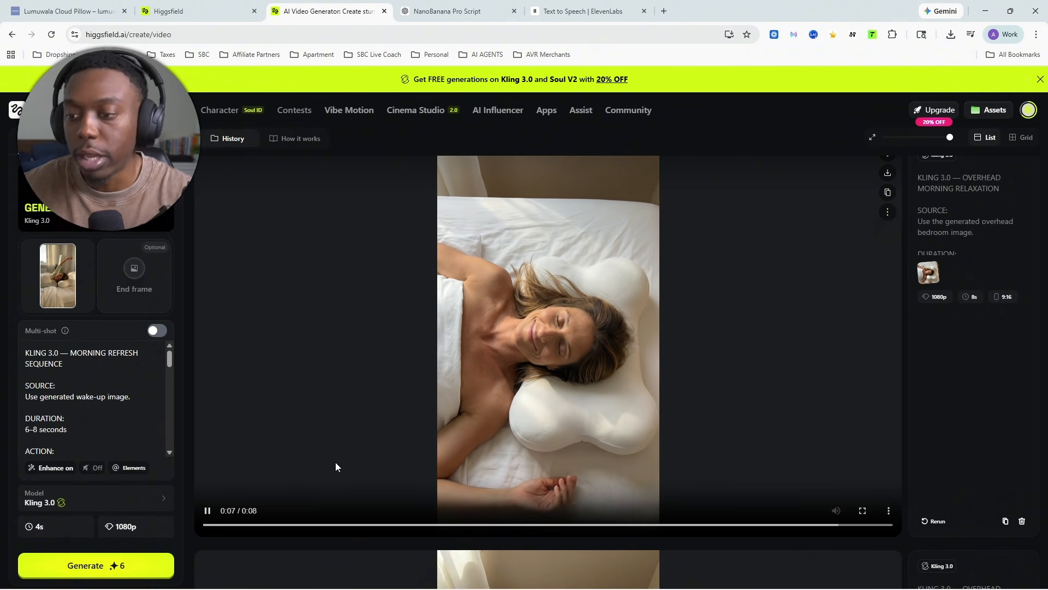
scroll(436, 454, down, 2)
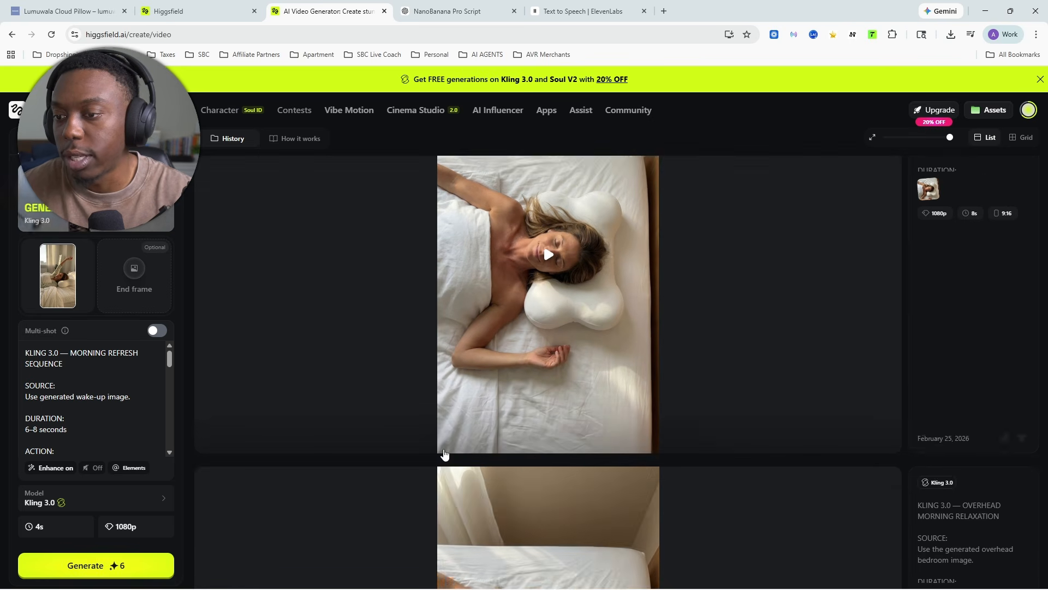
scroll(442, 454, up, 2)
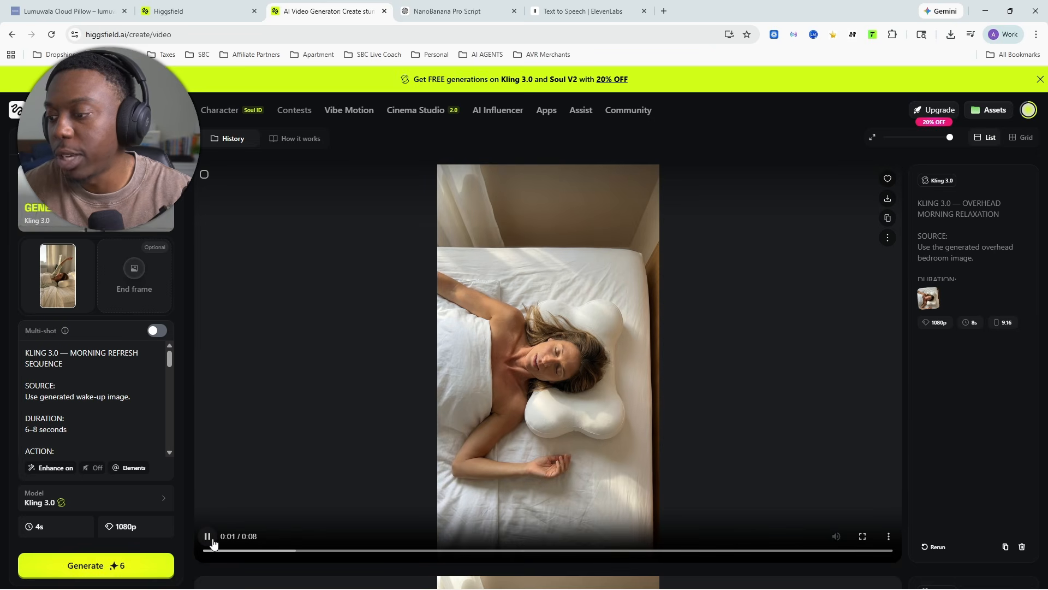
Step: Review the bedside cinematic B-roll and the Morning Refresh wake-up clips in the video history
scroll(477, 442, down, 10)
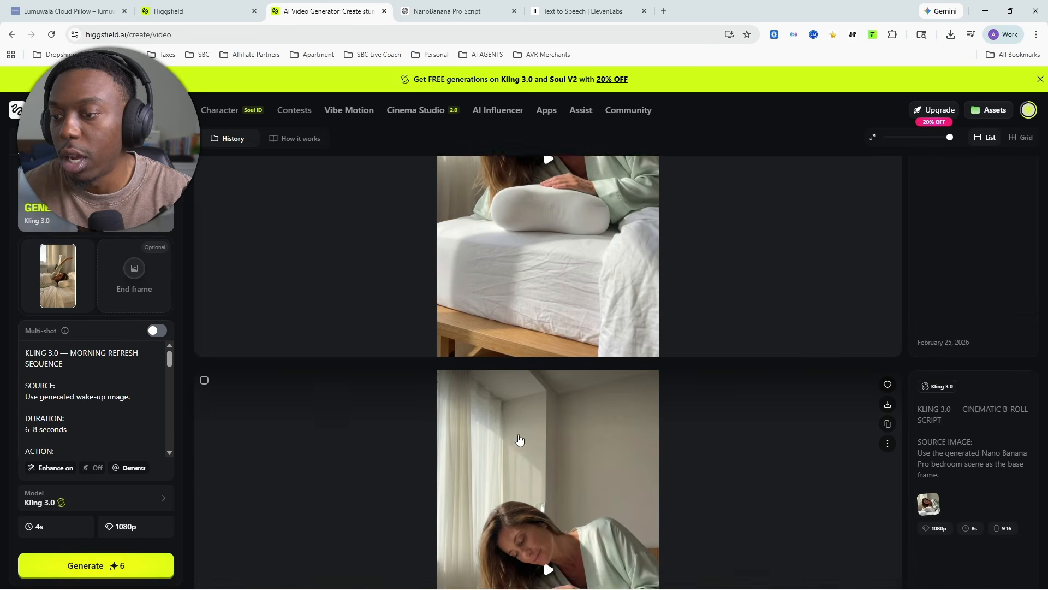
scroll(519, 440, down, 3)
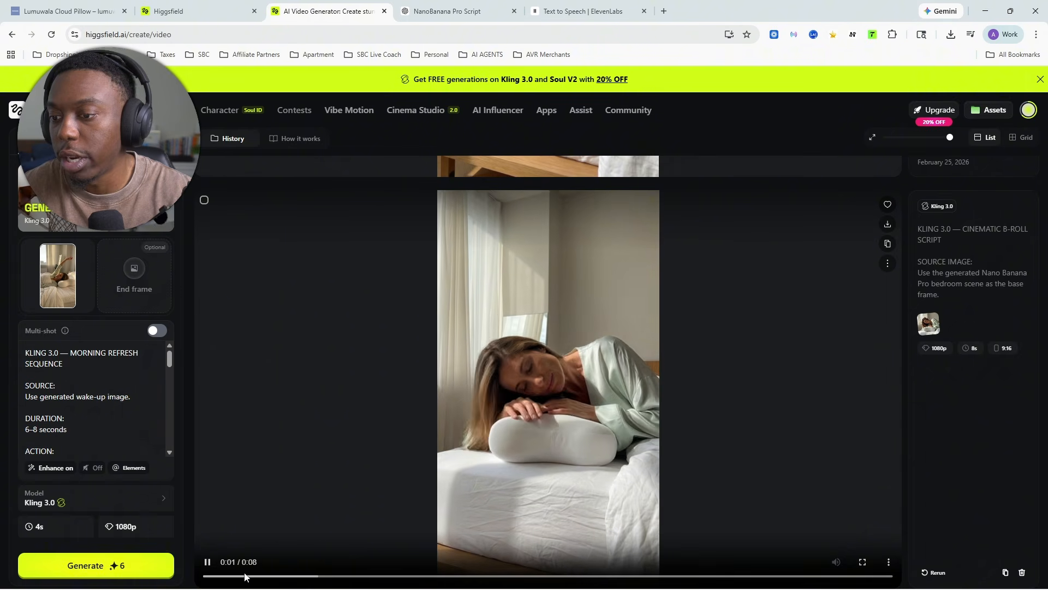
scroll(543, 428, down, 1)
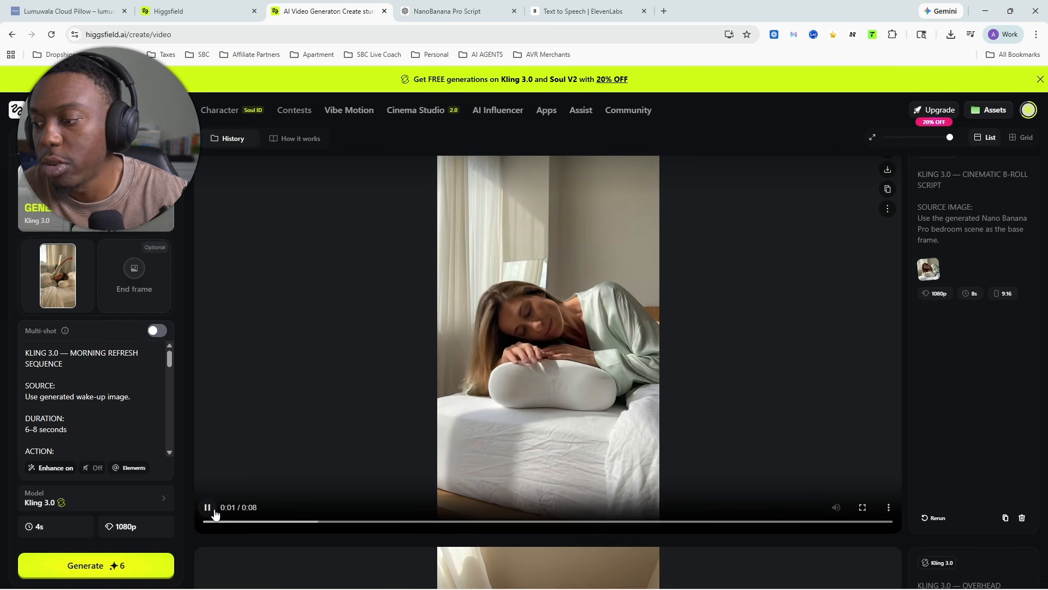
scroll(453, 441, down, 4)
scroll(455, 428, down, 10)
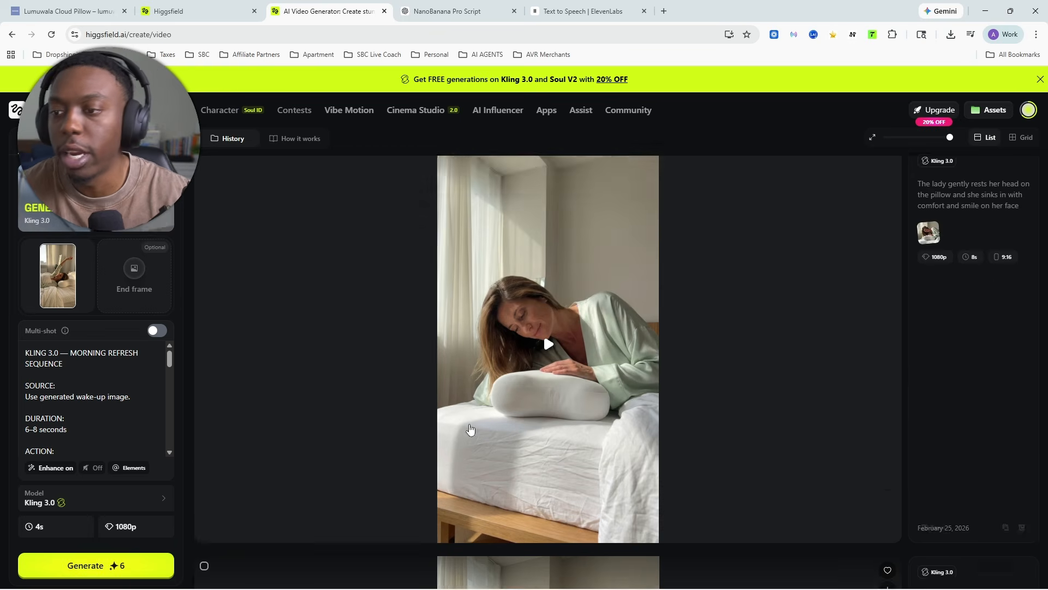
scroll(437, 438, down, 2)
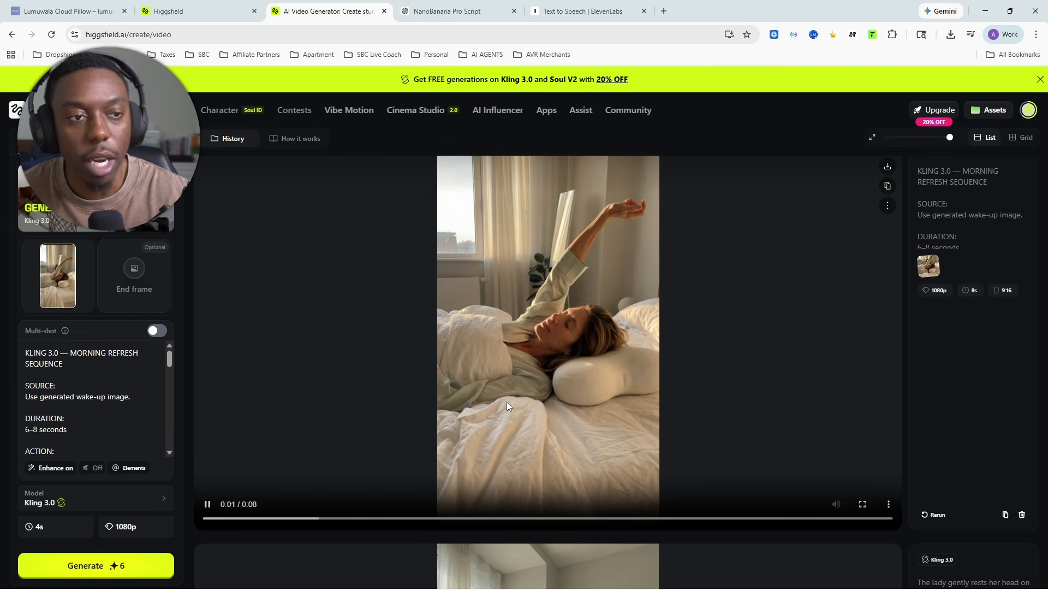
scroll(506, 402, down, 4)
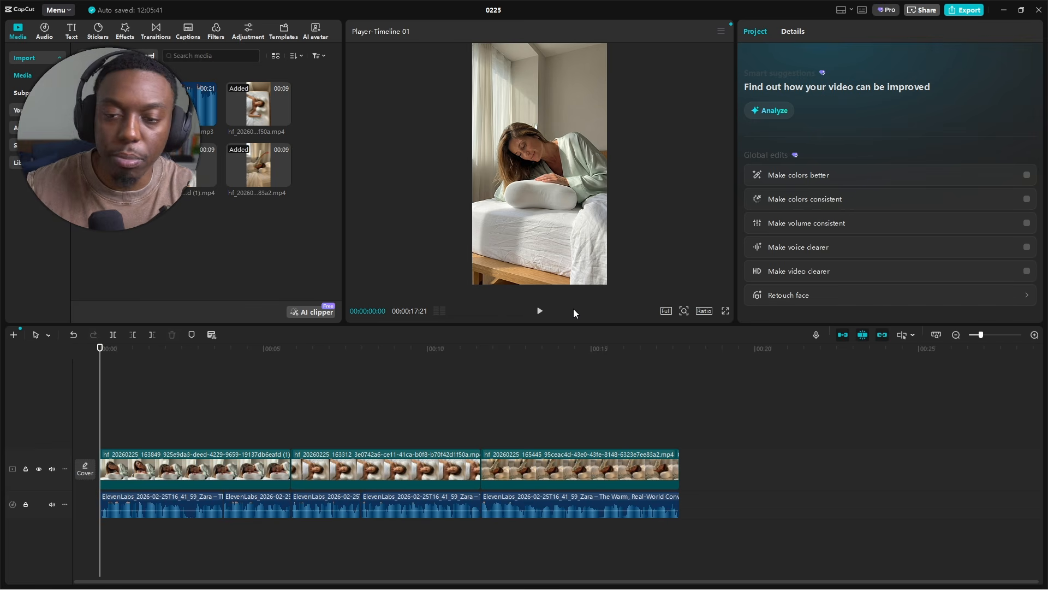
Step: Play the assembled ad in the CapCut project 0225 through to the end, and restore the editor to a smaller window
click(539, 315)
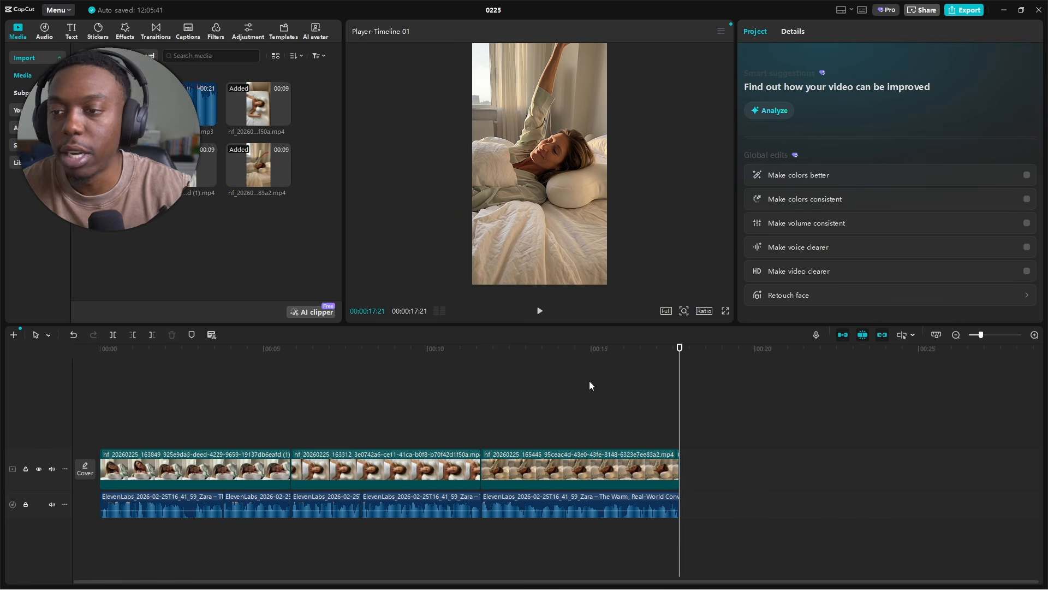
double_click(577, 5)
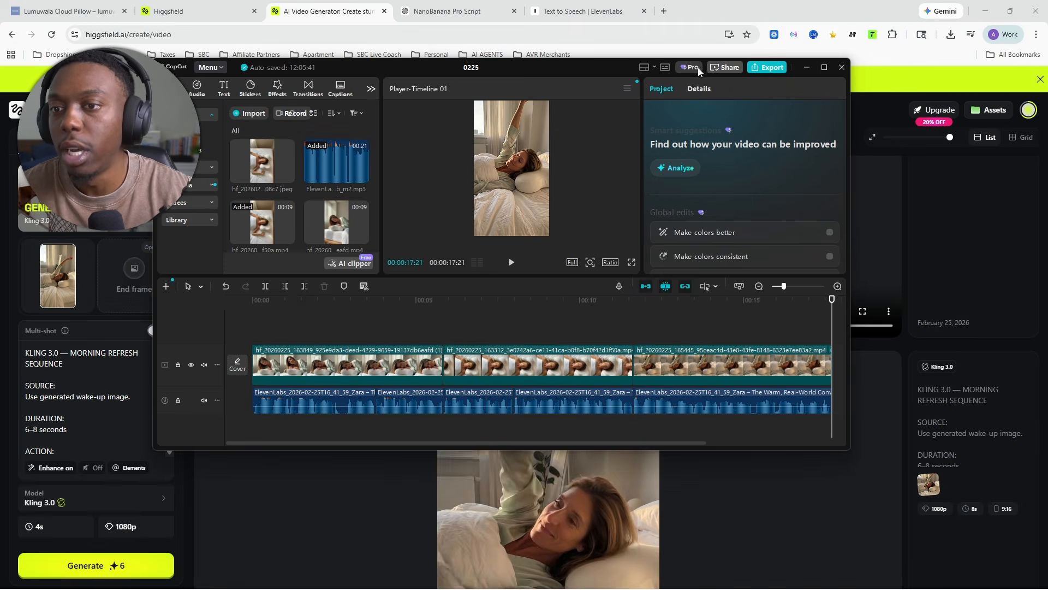
Step: Minimize CapCut, switch to the ElevenLabs Text to Speech page, and examine the pillow voiceover script and the brand name in it
click(807, 67)
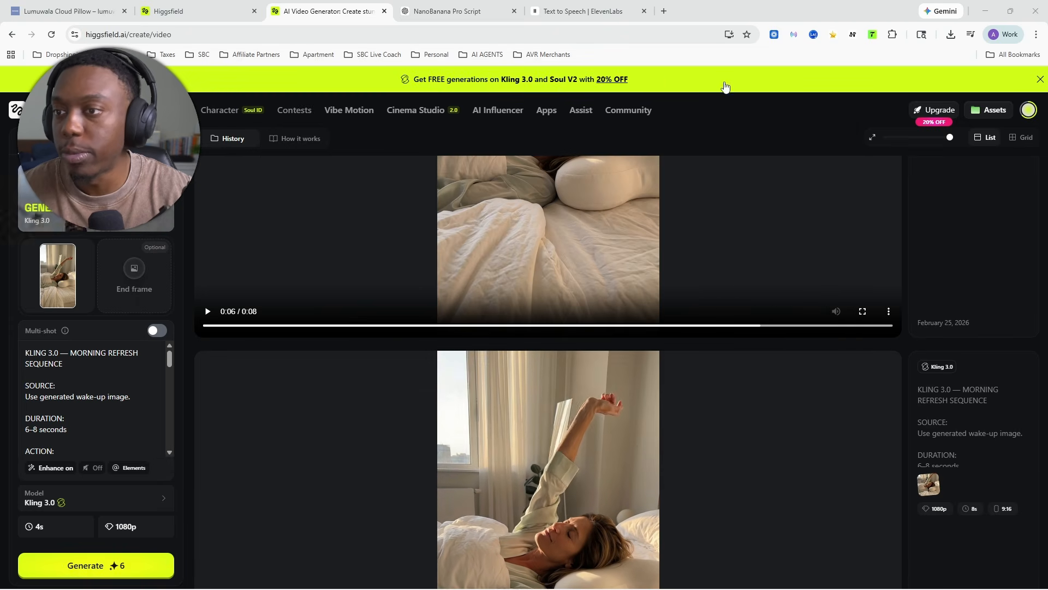
click(568, 12)
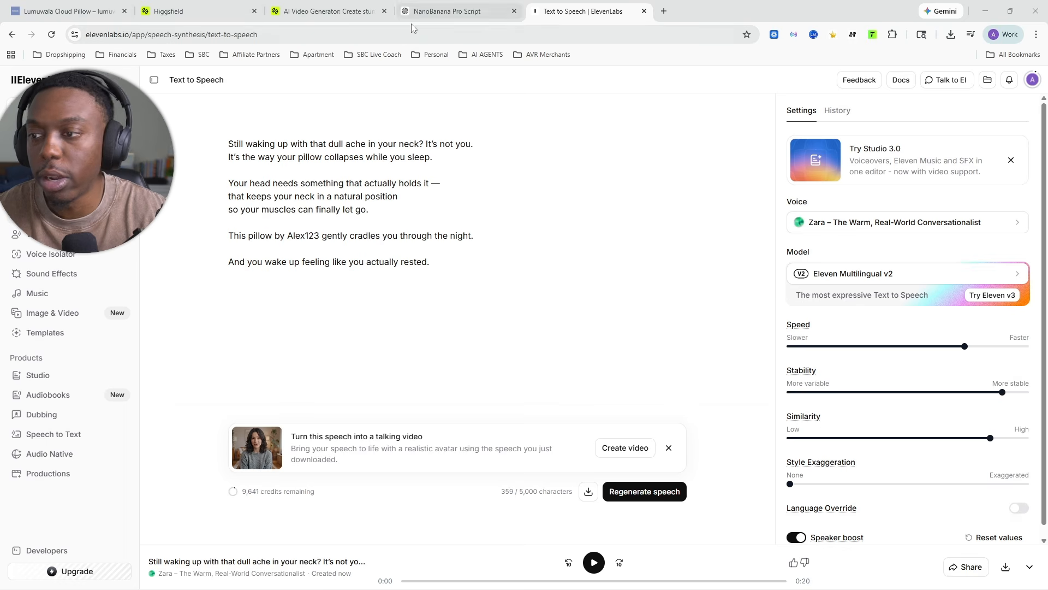
drag(481, 268, 220, 140)
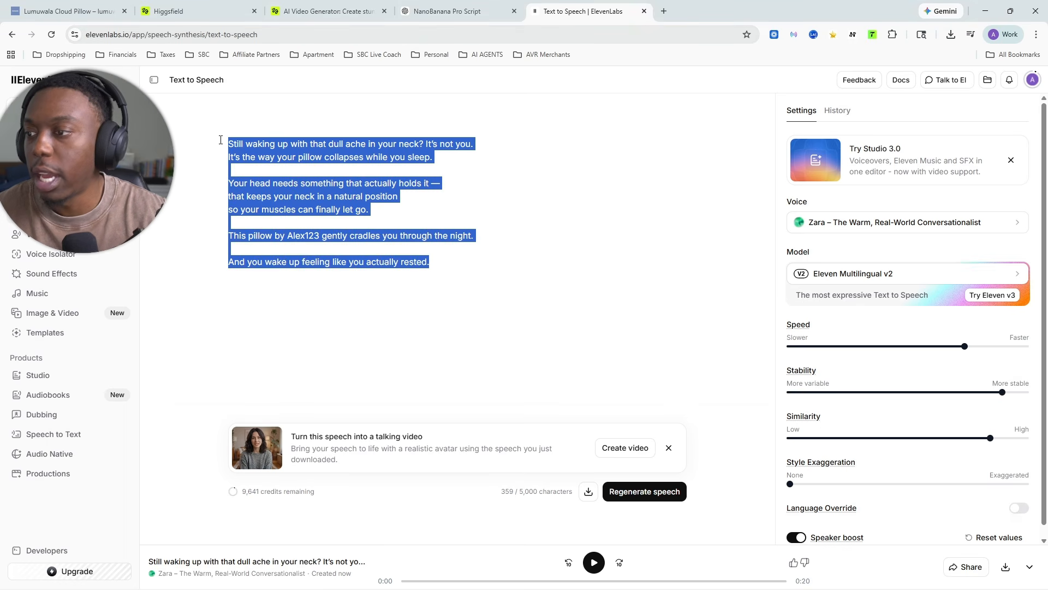
click(292, 259)
drag(285, 239, 323, 236)
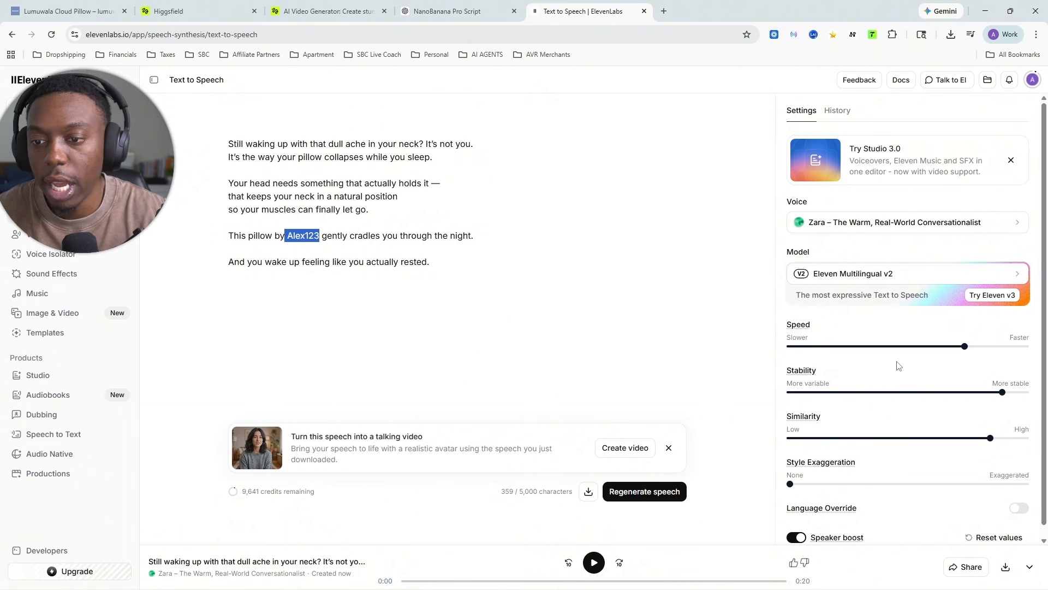
Step: Check the voice settings and play the opening seconds of the generated Zara voiceover, then pause it
scroll(828, 294, down, 1)
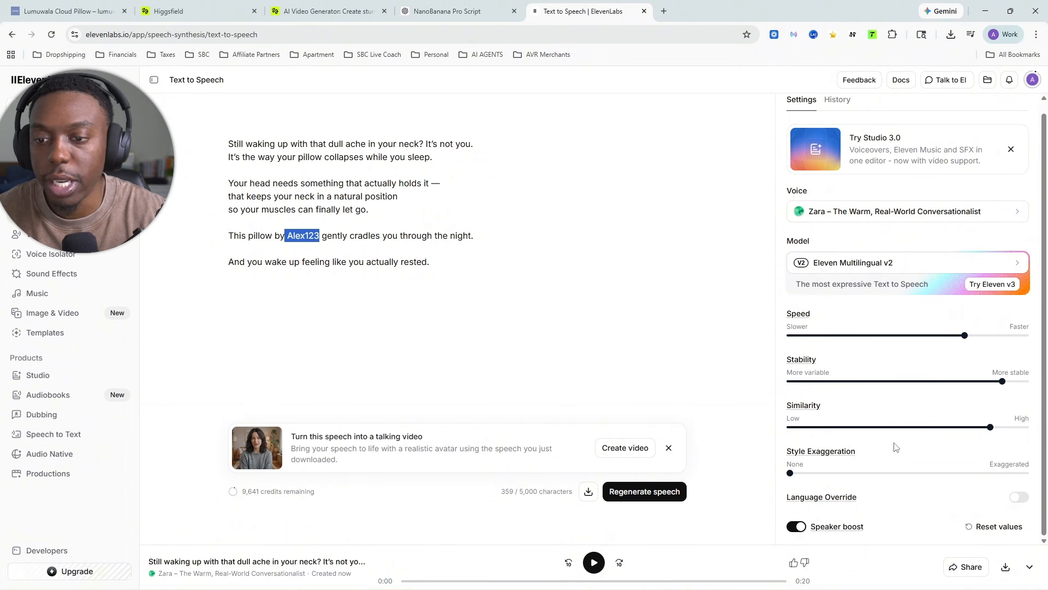
click(595, 563)
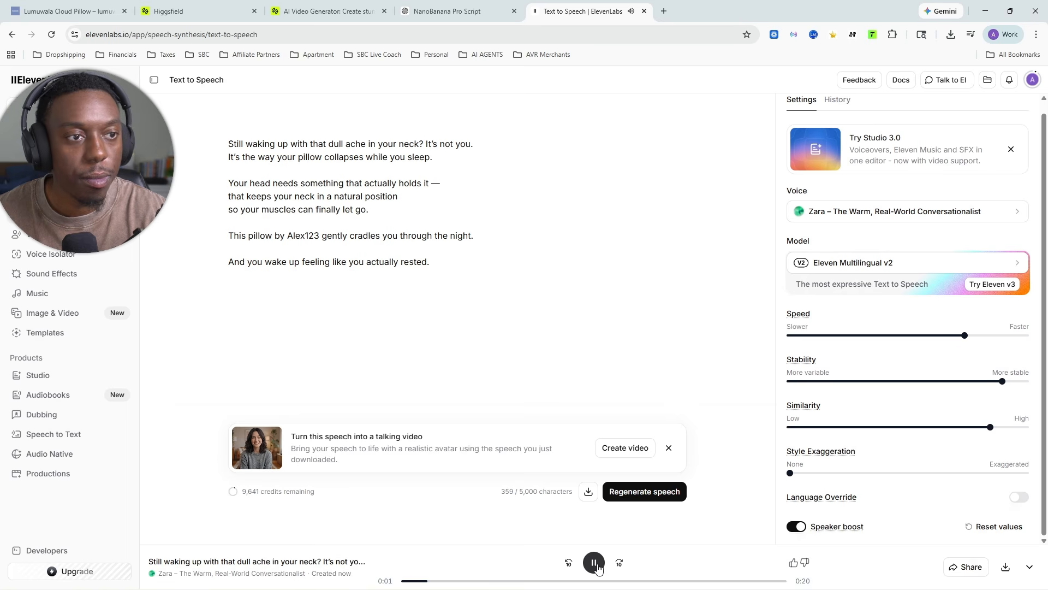
click(597, 566)
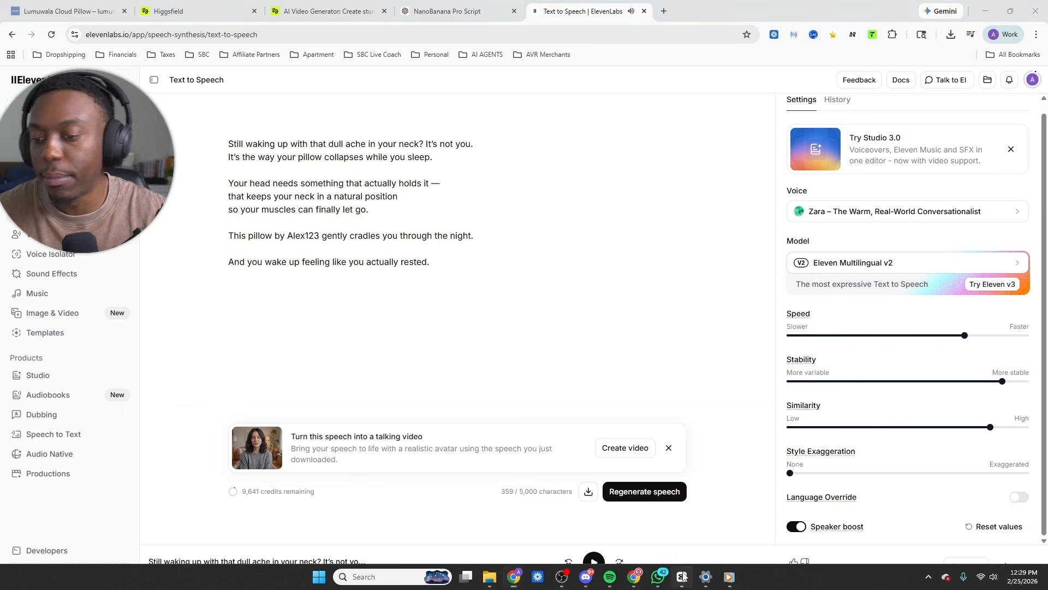
Step: Switch to the CapCut project 0225 to view the voiceover and clips on the timeline, and minimize the editor again
click(682, 577)
click(824, 67)
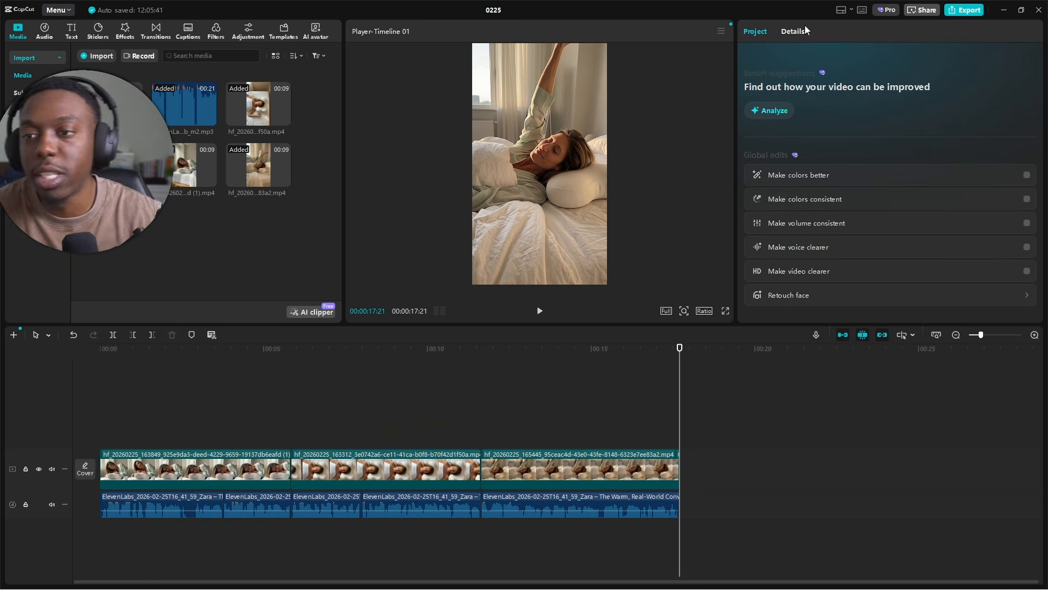
drag(735, 12, 621, 90)
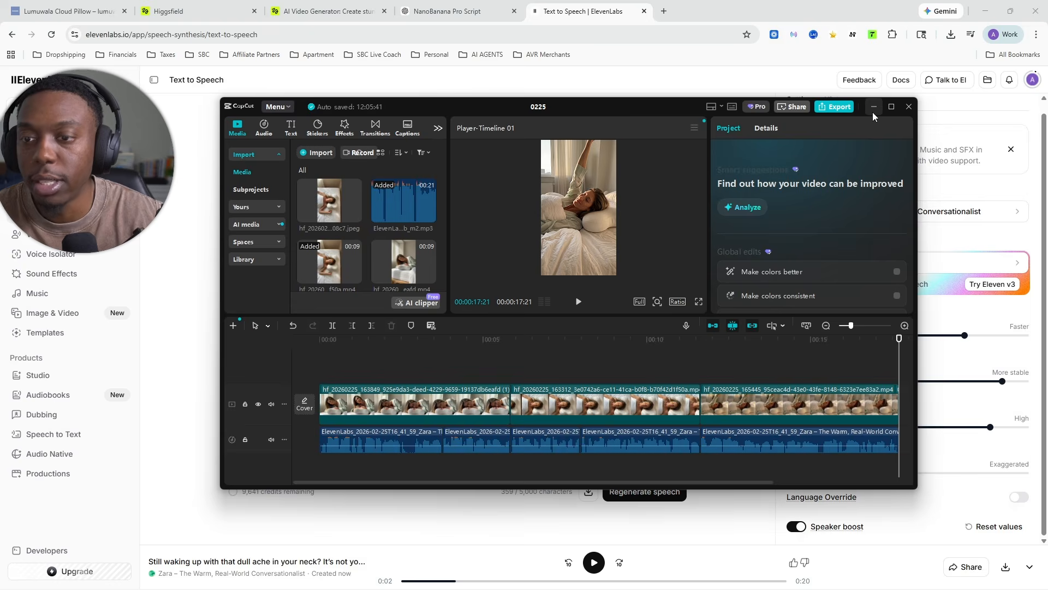
click(872, 113)
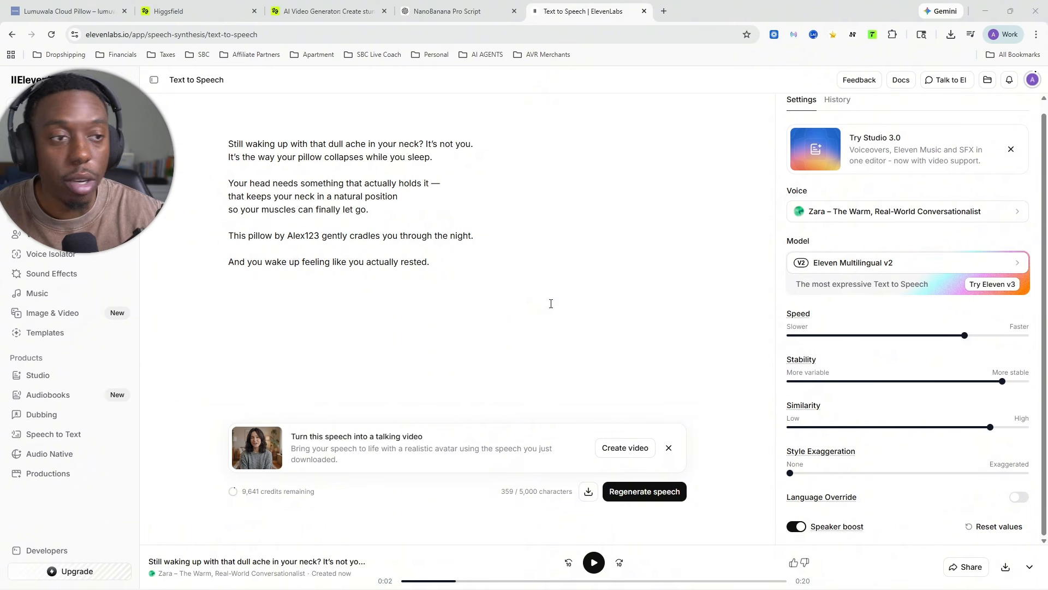